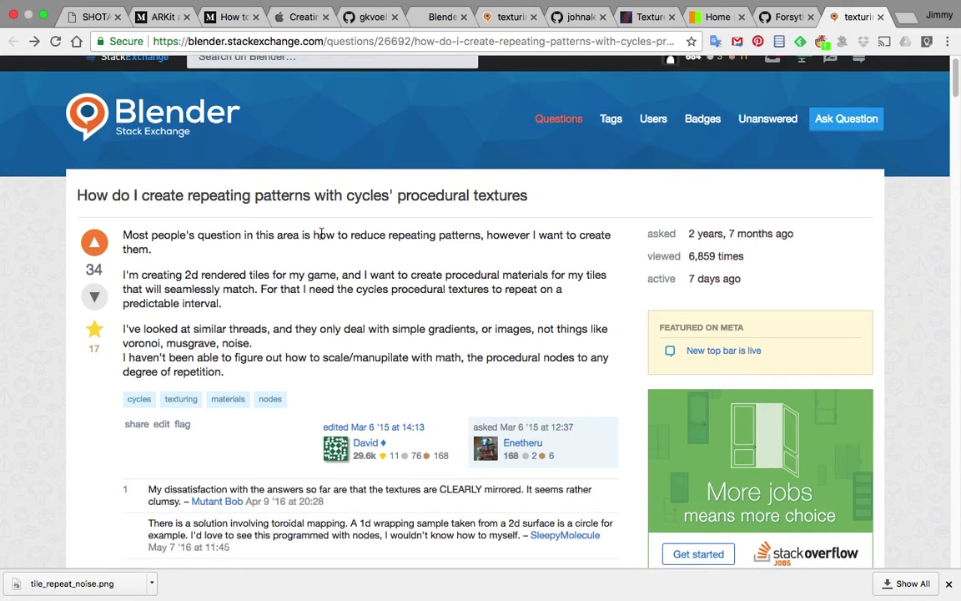
Step: Read the Stack Exchange question about creating repeating patterns with procedural textures, highlighting its first two paragraphs
{"action": "scroll", "coordinate": [347, 236], "scroll_direction": "down", "scroll_amount": 1}
{"action": "scroll", "coordinate": [374, 227], "scroll_direction": "down", "scroll_amount": 1}
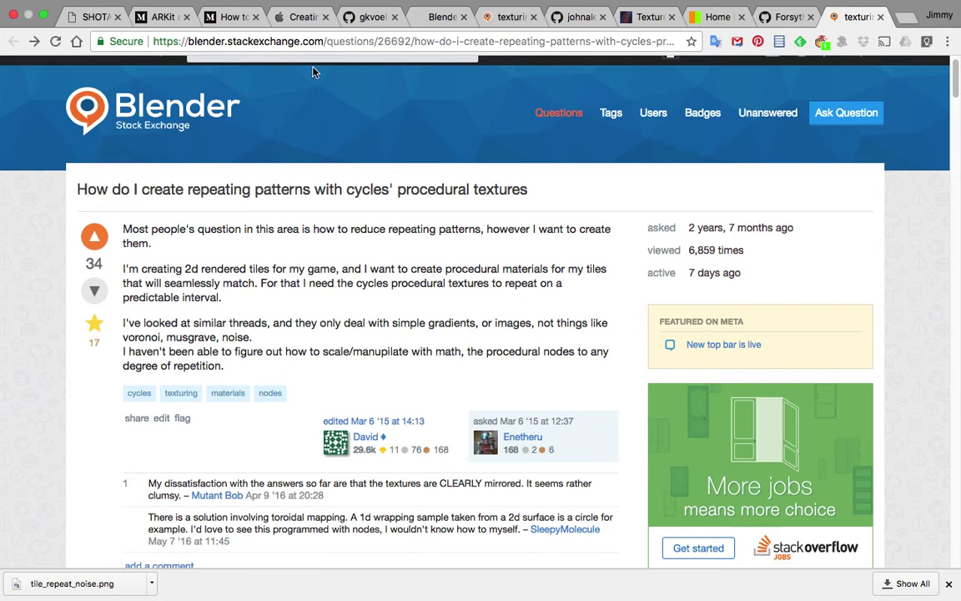
{"action": "scroll", "coordinate": [425, 288], "scroll_direction": "down", "scroll_amount": 2}
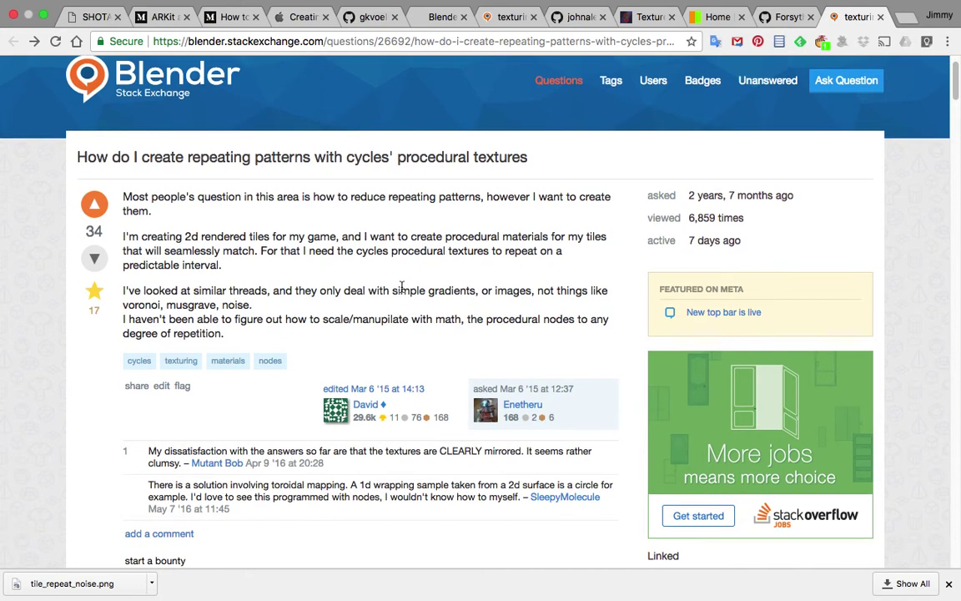
{"action": "left_click_drag", "start_coordinate": [125, 199], "coordinate": [393, 279]}
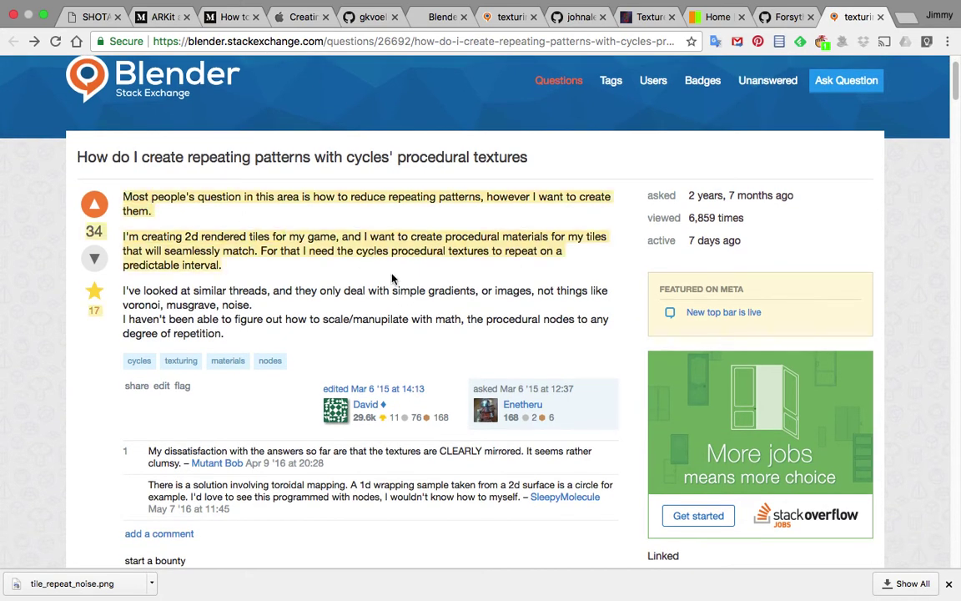
{"action": "scroll", "coordinate": [468, 286], "scroll_direction": "down", "scroll_amount": 2}
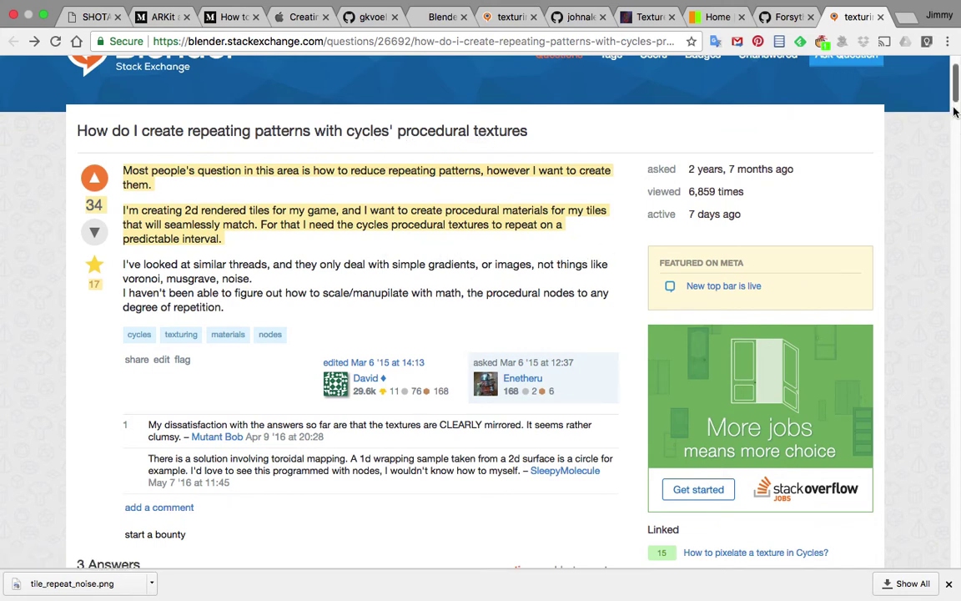
Step: Skim the accepted answer from its Modulo node tiling example through the flipped-tile node setup to its comments
{"action": "left_click_drag", "start_coordinate": [956, 96], "coordinate": [960, 140]}
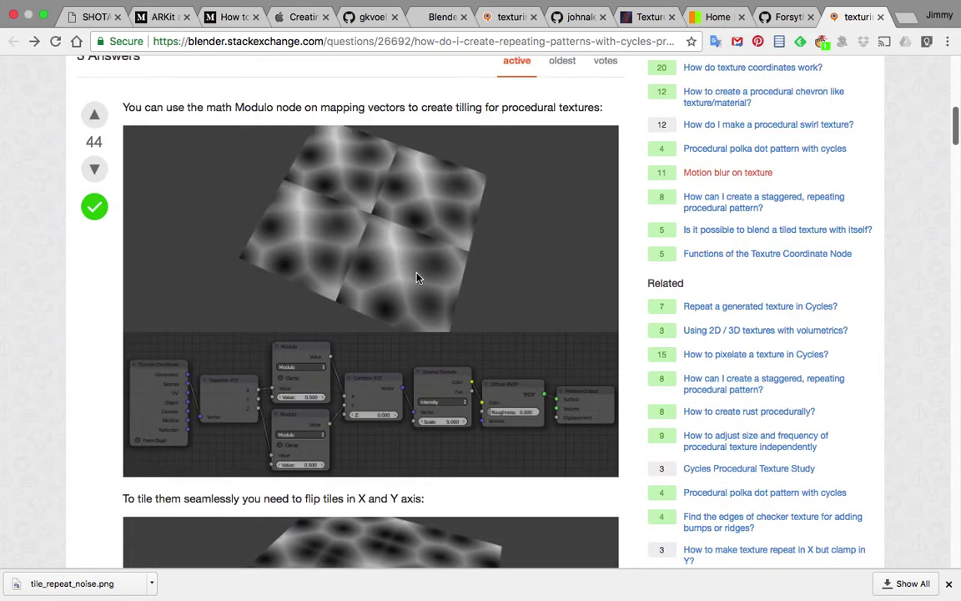
{"action": "scroll", "coordinate": [373, 286], "scroll_direction": "down", "scroll_amount": 2}
{"action": "scroll", "coordinate": [375, 288], "scroll_direction": "up", "scroll_amount": 4}
{"action": "scroll", "coordinate": [375, 287], "scroll_direction": "down", "scroll_amount": 4}
{"action": "scroll", "coordinate": [377, 290], "scroll_direction": "up", "scroll_amount": 5}
{"action": "scroll", "coordinate": [383, 302], "scroll_direction": "down", "scroll_amount": 9}
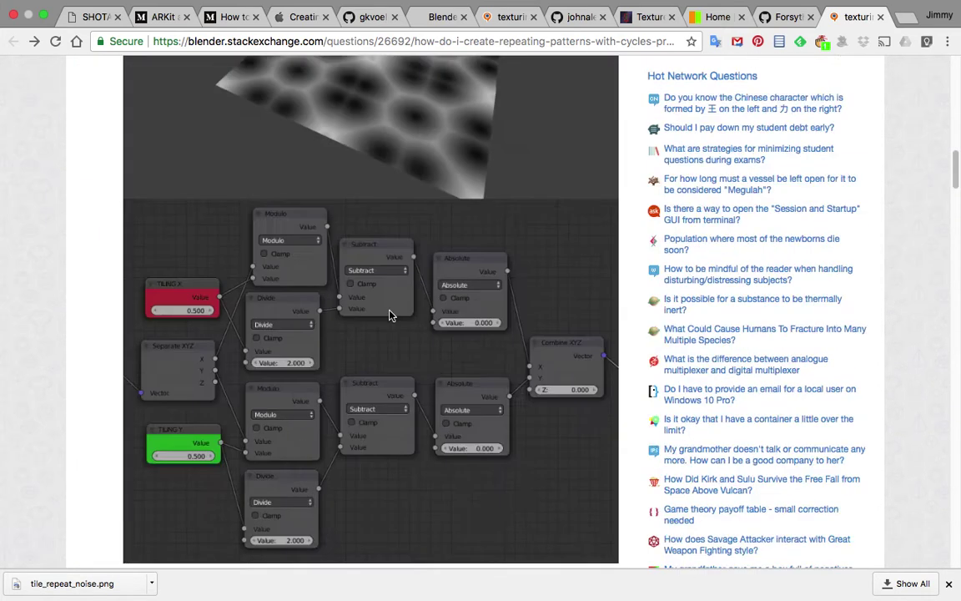
{"action": "scroll", "coordinate": [389, 315], "scroll_direction": "down", "scroll_amount": 15}
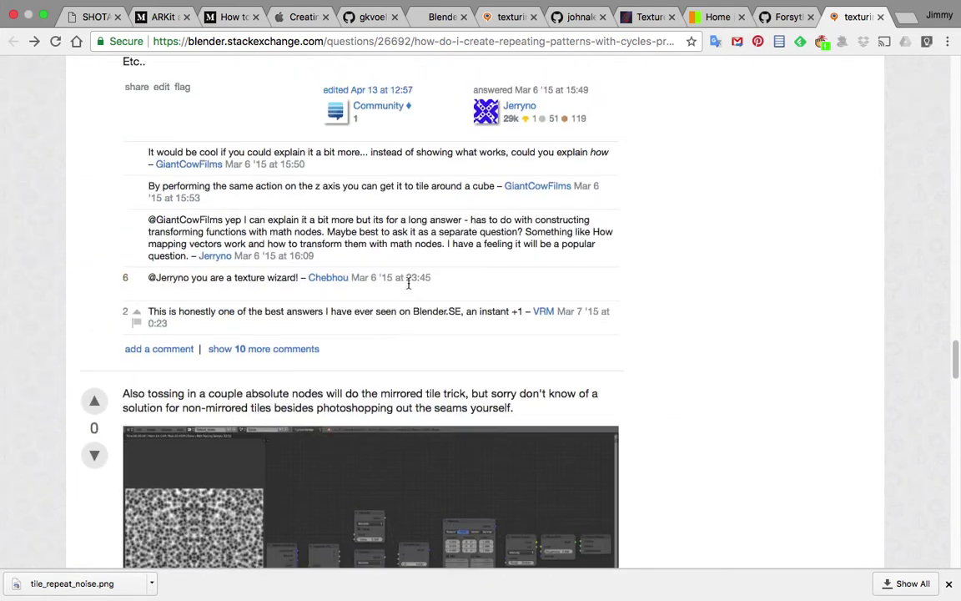
{"action": "scroll", "coordinate": [408, 284], "scroll_direction": "up", "scroll_amount": 3}
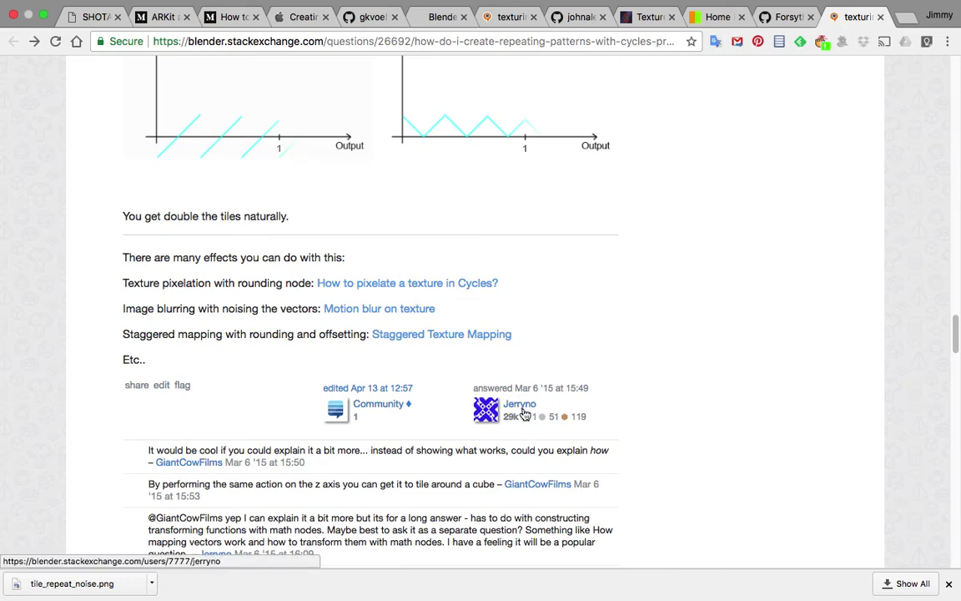
{"action": "left_click_drag", "start_coordinate": [956, 330], "coordinate": [956, 220]}
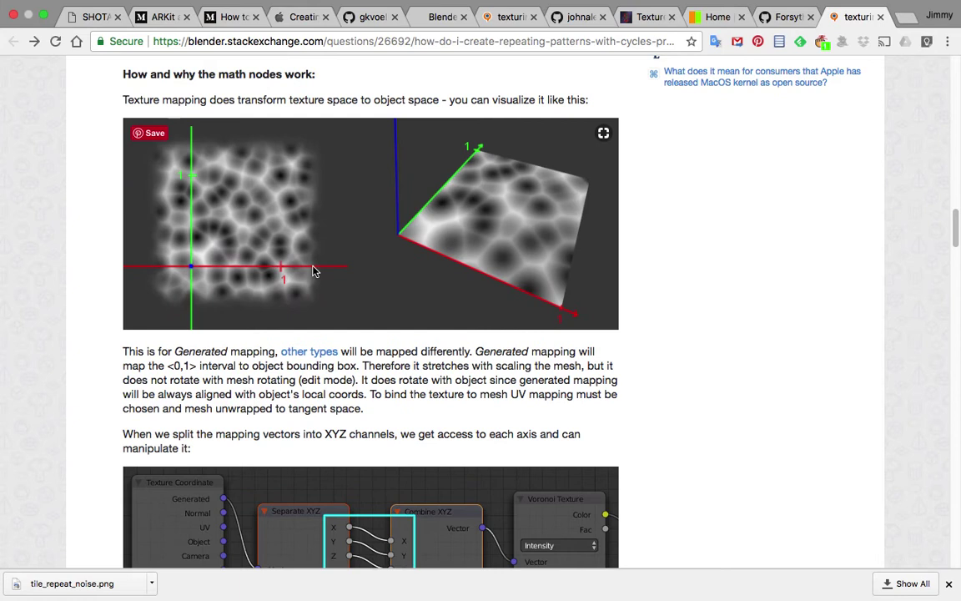
Step: Compare the accepted answer's plain Modulo tiling with its seamless setup that flips tiles in X and Y
{"action": "scroll", "coordinate": [314, 271], "scroll_direction": "up", "scroll_amount": 12}
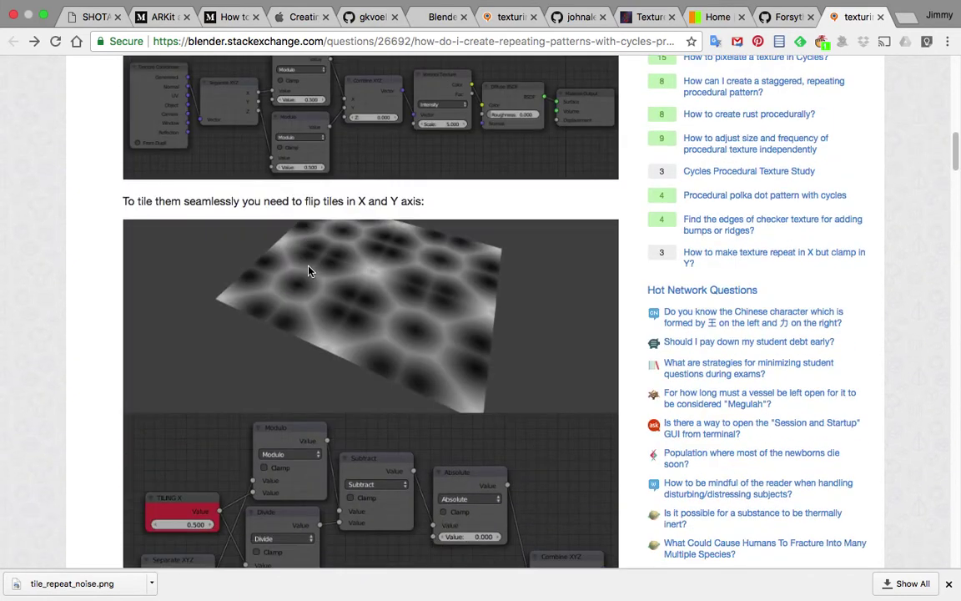
{"action": "scroll", "coordinate": [309, 268], "scroll_direction": "up", "scroll_amount": 5}
{"action": "scroll", "coordinate": [327, 266], "scroll_direction": "down", "scroll_amount": 8}
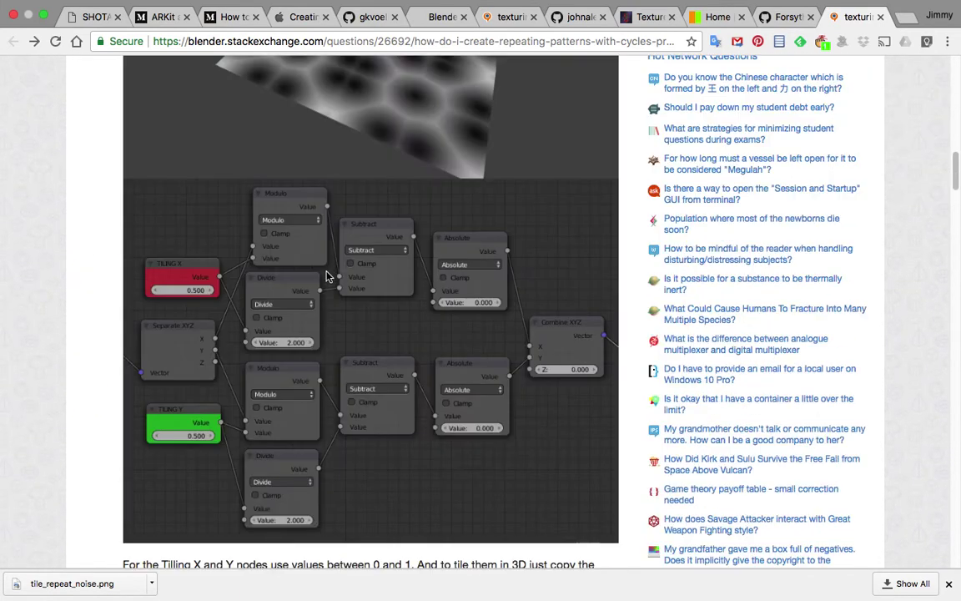
{"action": "scroll", "coordinate": [265, 342], "scroll_direction": "up", "scroll_amount": 7}
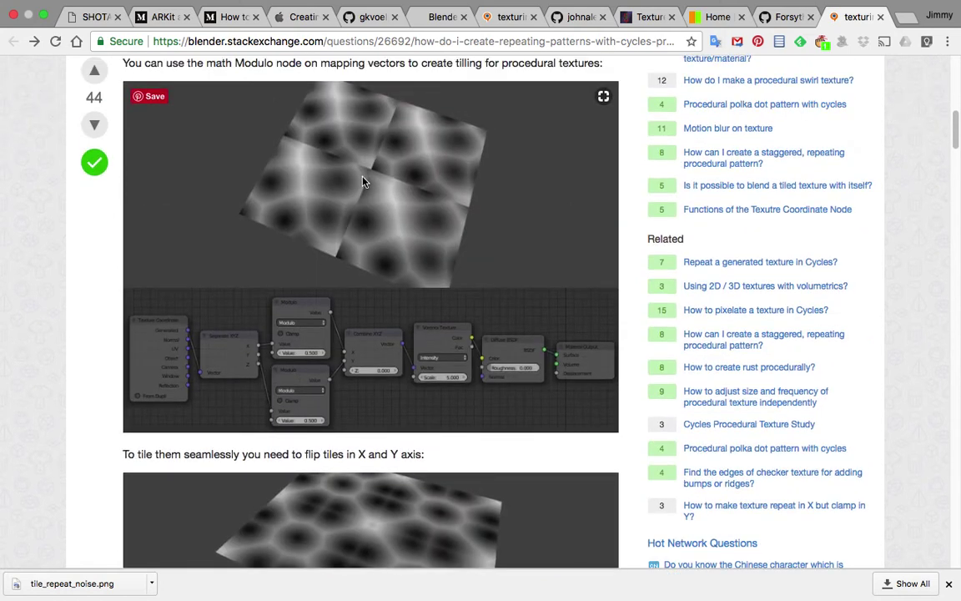
{"action": "scroll", "coordinate": [365, 202], "scroll_direction": "down", "scroll_amount": 2}
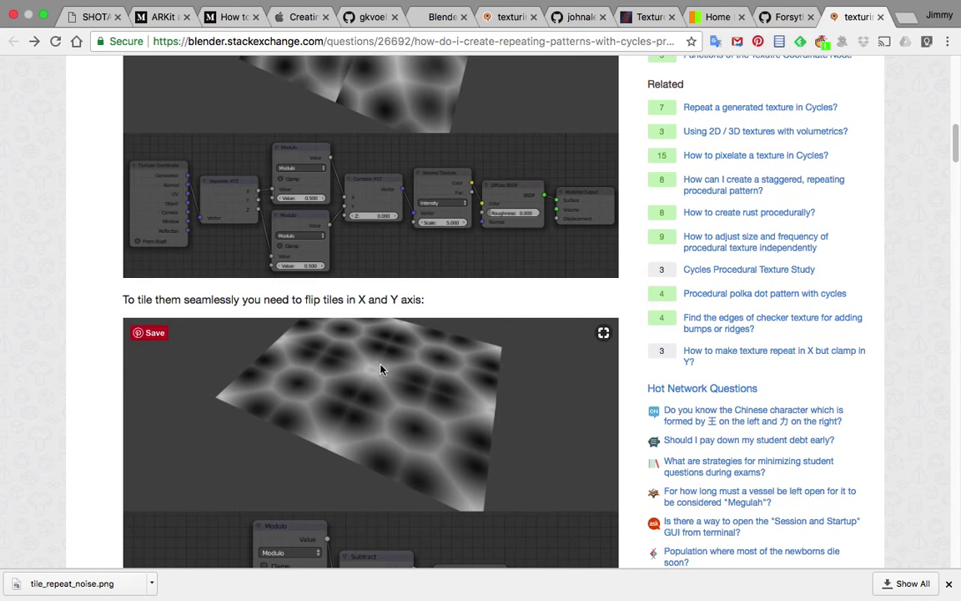
{"action": "scroll", "coordinate": [374, 401], "scroll_direction": "down", "scroll_amount": 1}
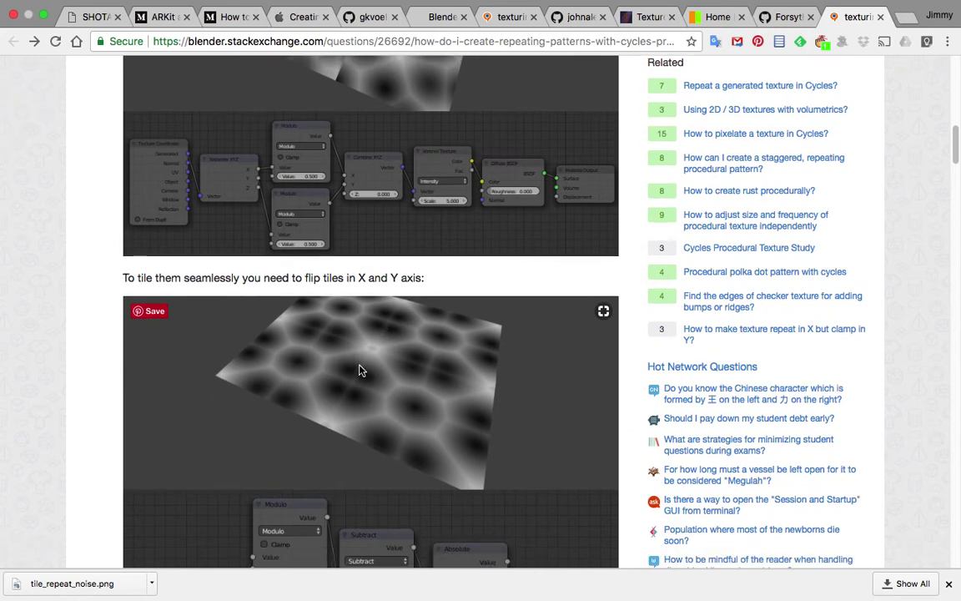
{"action": "scroll", "coordinate": [342, 369], "scroll_direction": "down", "scroll_amount": 1}
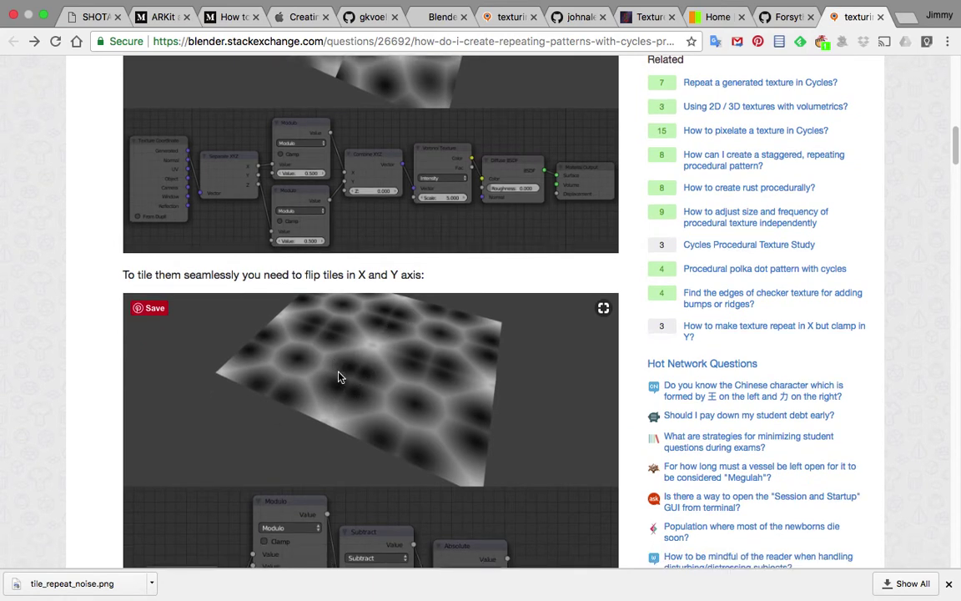
{"action": "scroll", "coordinate": [368, 328], "scroll_direction": "down", "scroll_amount": 3}
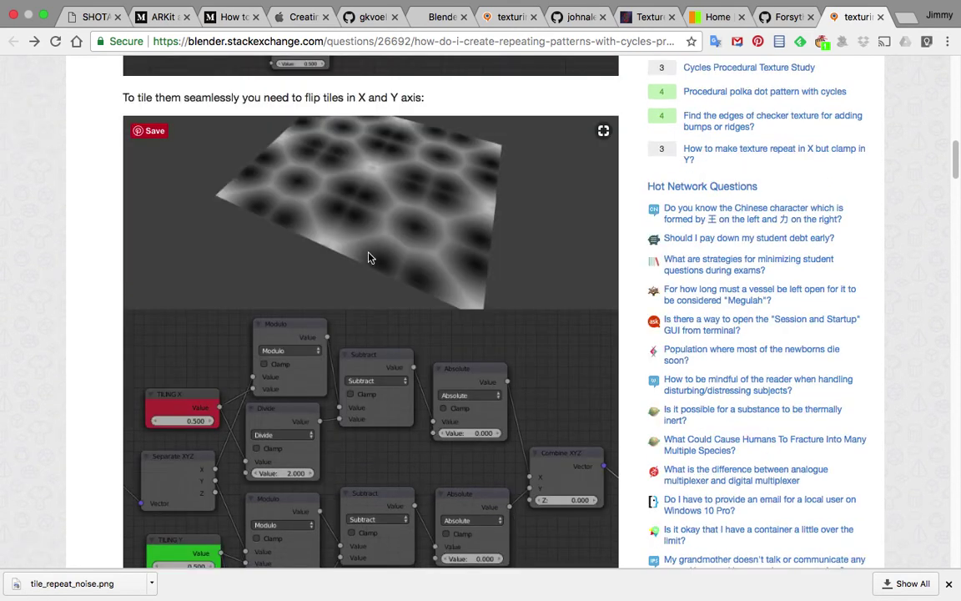
Step: Review the explanation and graphs of how the math nodes work, continuing to the answer about mirroring with absolute nodes
{"action": "scroll", "coordinate": [423, 265], "scroll_direction": "down", "scroll_amount": 10}
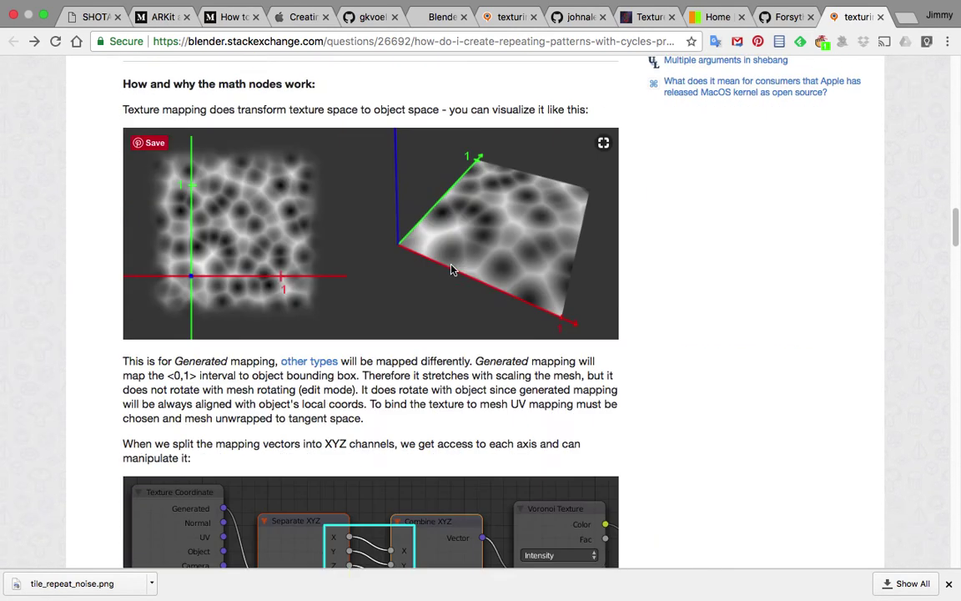
{"action": "scroll", "coordinate": [451, 270], "scroll_direction": "down", "scroll_amount": 6}
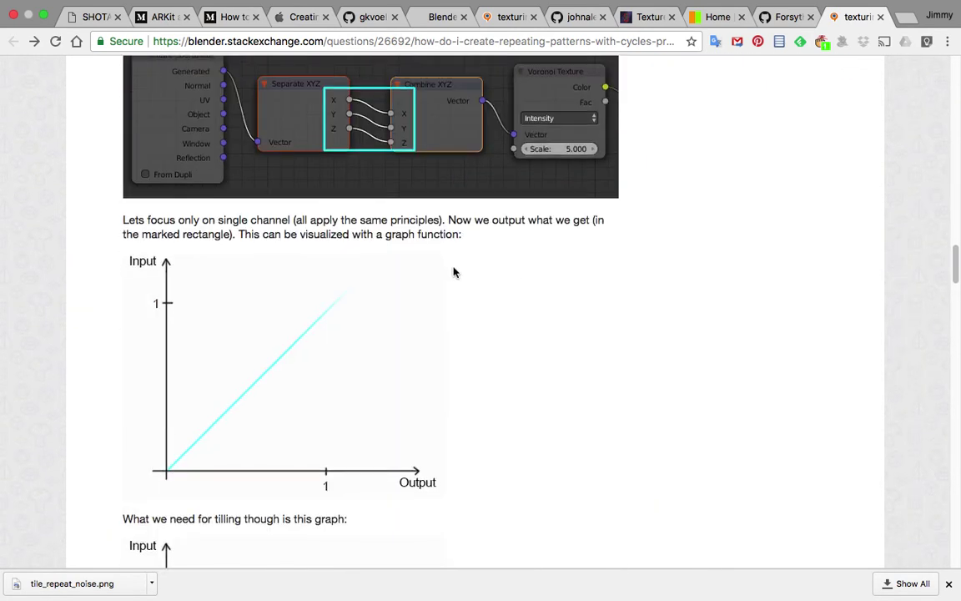
{"action": "scroll", "coordinate": [453, 271], "scroll_direction": "down", "scroll_amount": 2}
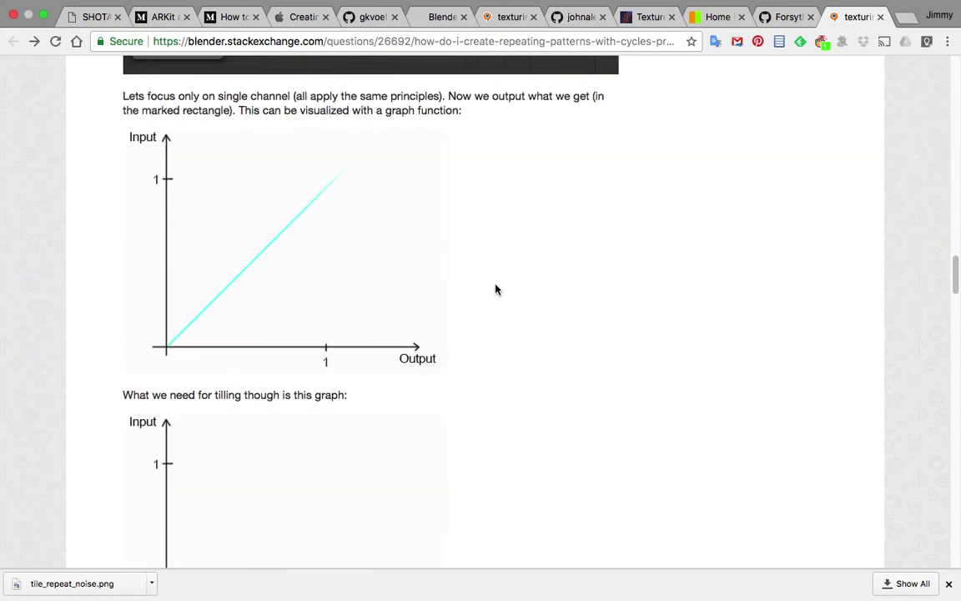
{"action": "scroll", "coordinate": [504, 294], "scroll_direction": "down", "scroll_amount": 20}
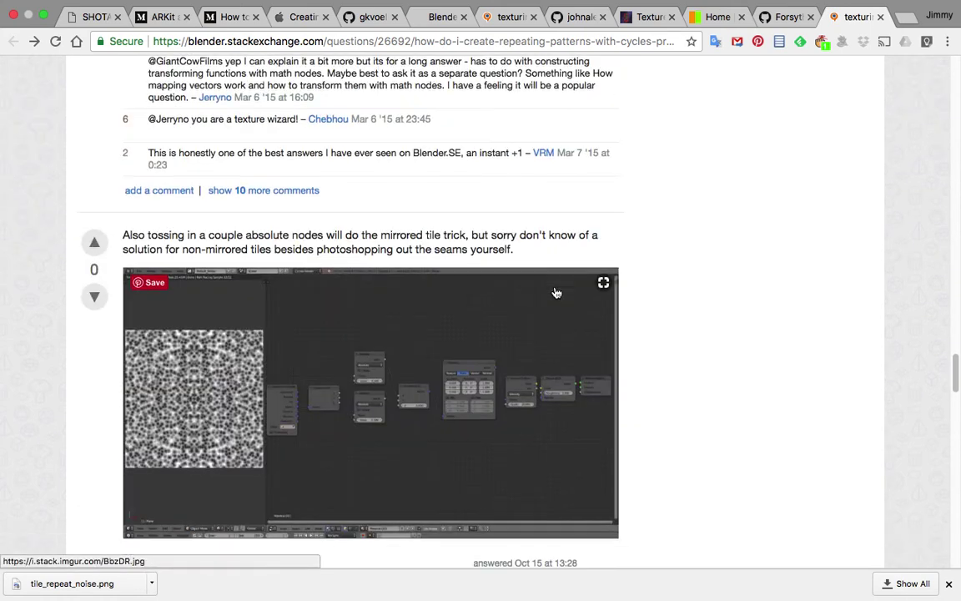
{"action": "scroll", "coordinate": [513, 358], "scroll_direction": "down", "scroll_amount": 1}
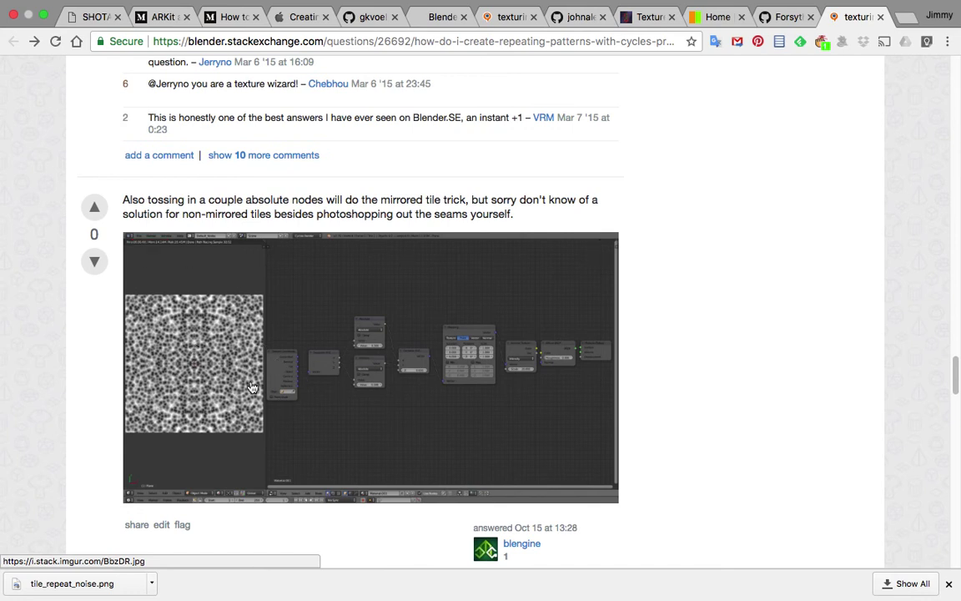
Step: Examine the trigonometry answer that builds a repeating texture from Multiply, Cosine and Arccosine nodes
{"action": "left_click_drag", "start_coordinate": [957, 385], "coordinate": [957, 431]}
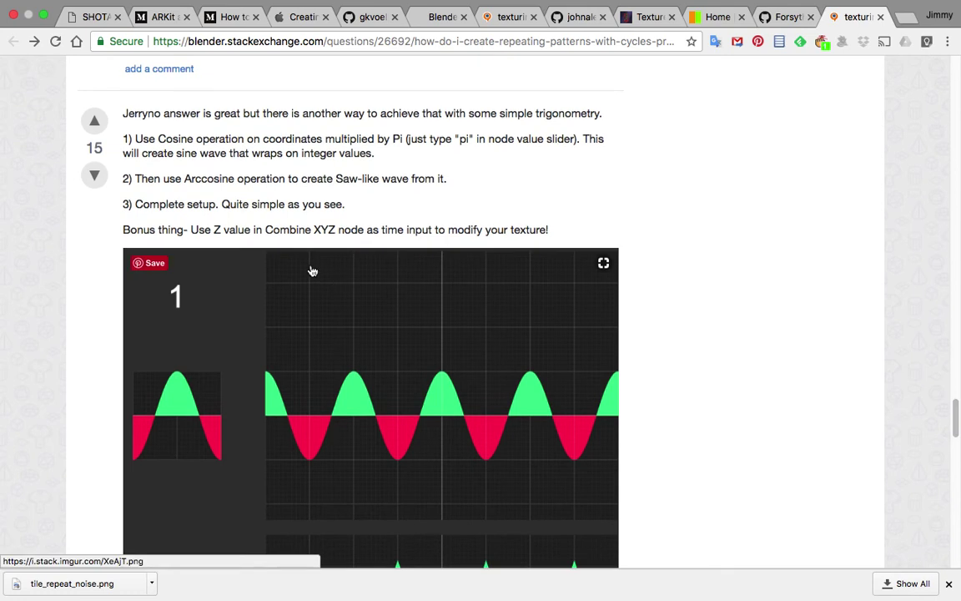
{"action": "scroll", "coordinate": [382, 334], "scroll_direction": "down", "scroll_amount": 10}
{"action": "scroll", "coordinate": [386, 338], "scroll_direction": "down", "scroll_amount": 10}
{"action": "scroll", "coordinate": [386, 331], "scroll_direction": "up", "scroll_amount": 3}
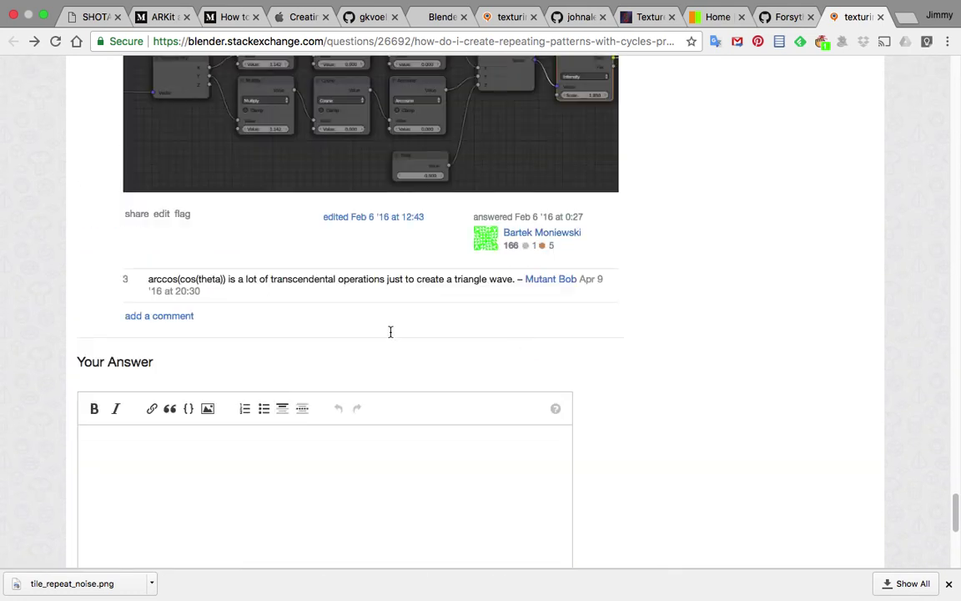
{"action": "scroll", "coordinate": [515, 242], "scroll_direction": "up", "scroll_amount": 3}
{"action": "scroll", "coordinate": [546, 261], "scroll_direction": "up", "scroll_amount": 3}
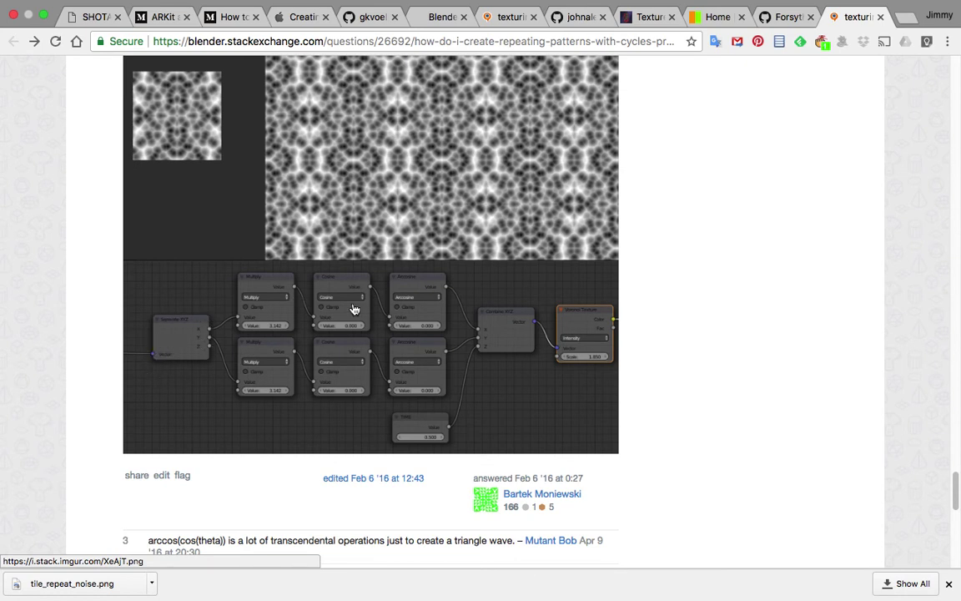
{"action": "scroll", "coordinate": [375, 322], "scroll_direction": "up", "scroll_amount": 3}
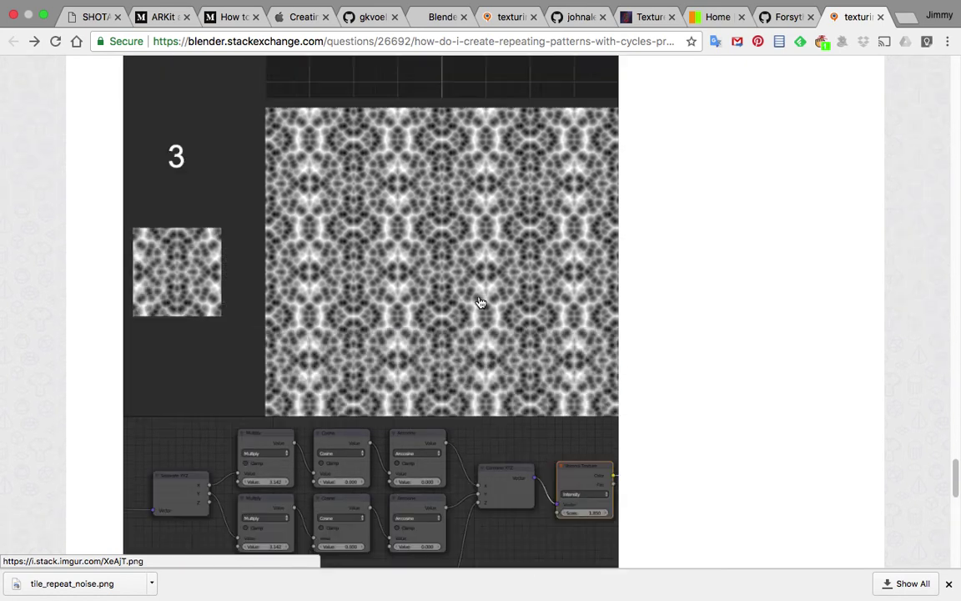
Step: Switch to Blender and set the count of both array modifiers on Alpha_0 to 1
{"action": "key", "text": "ctrl+Right"}
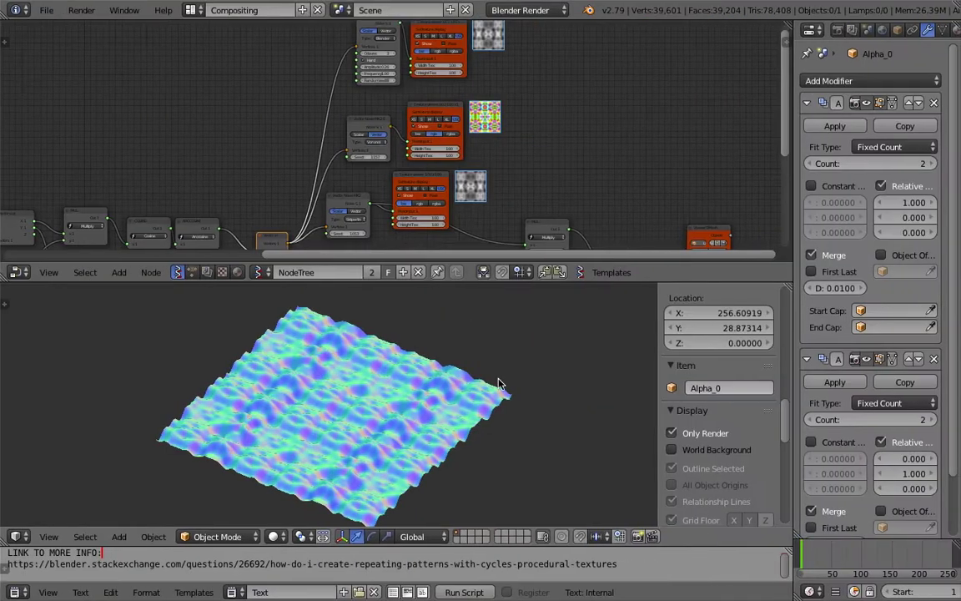
{"action": "middle_click_drag", "start_coordinate": [500, 386], "coordinate": [500, 417]}
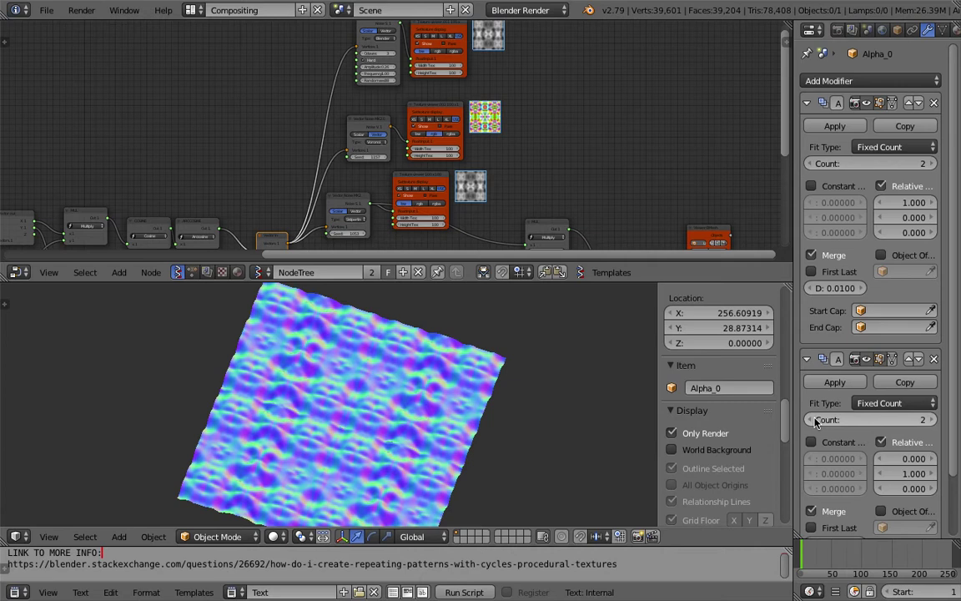
{"action": "left_click", "coordinate": [816, 419]}
{"action": "left_click", "coordinate": [811, 164]}
Step: Show the single Alpha_0 tile straight from the top in the 3D view
{"action": "middle_click_drag", "start_coordinate": [486, 402], "coordinate": [459, 400]}
{"action": "middle_click_drag", "start_coordinate": [450, 472], "coordinate": [344, 415], "text": "shift"}
{"action": "scroll", "coordinate": [368, 387], "scroll_direction": "up", "scroll_amount": 2}
{"action": "left_click", "coordinate": [48, 537]}
{"action": "left_click", "coordinate": [87, 467]}
Step: Enlarge the node editor and shift the Plane MK2 node at the start of the tree slightly to the left
{"action": "middle_click_drag", "start_coordinate": [294, 137], "coordinate": [309, 141]}
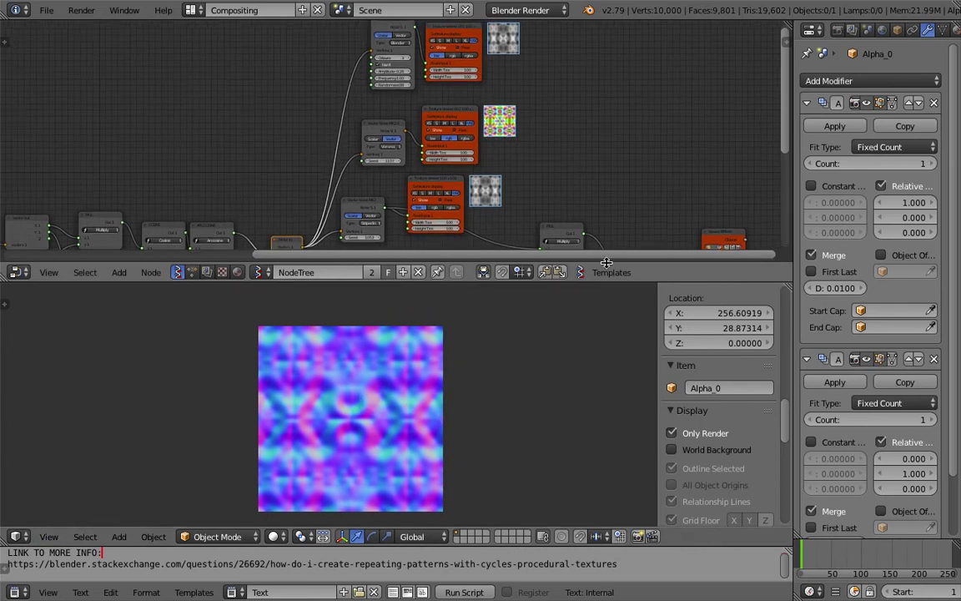
{"action": "left_click_drag", "start_coordinate": [601, 280], "coordinate": [601, 331]}
{"action": "middle_click_drag", "start_coordinate": [321, 271], "coordinate": [376, 217]}
{"action": "middle_click_drag", "start_coordinate": [376, 217], "coordinate": [557, 183]}
{"action": "middle_click_drag", "start_coordinate": [317, 199], "coordinate": [639, 169]}
{"action": "middle_click_drag", "start_coordinate": [284, 216], "coordinate": [400, 104]}
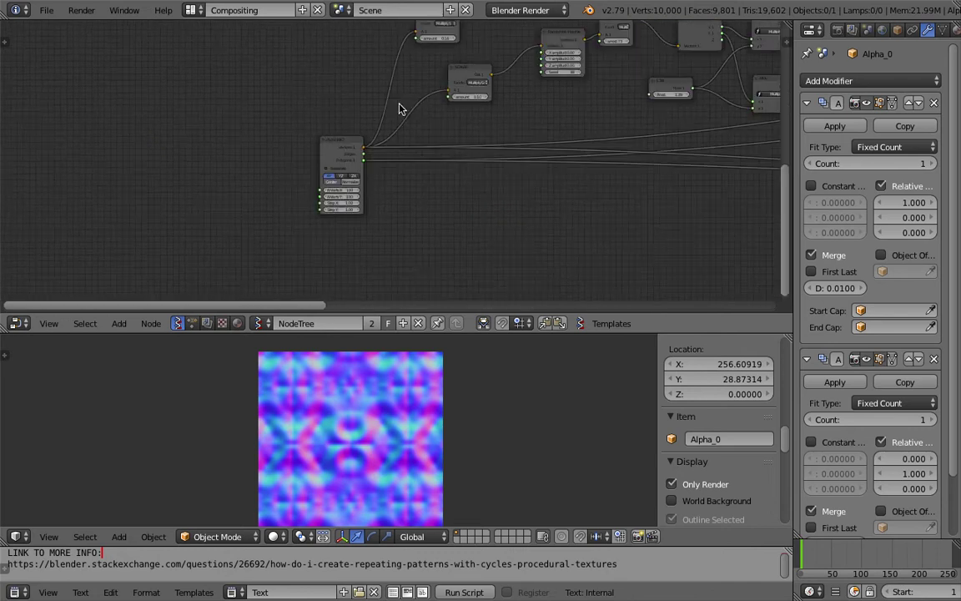
{"action": "scroll", "coordinate": [400, 117], "scroll_direction": "up", "scroll_amount": 4}
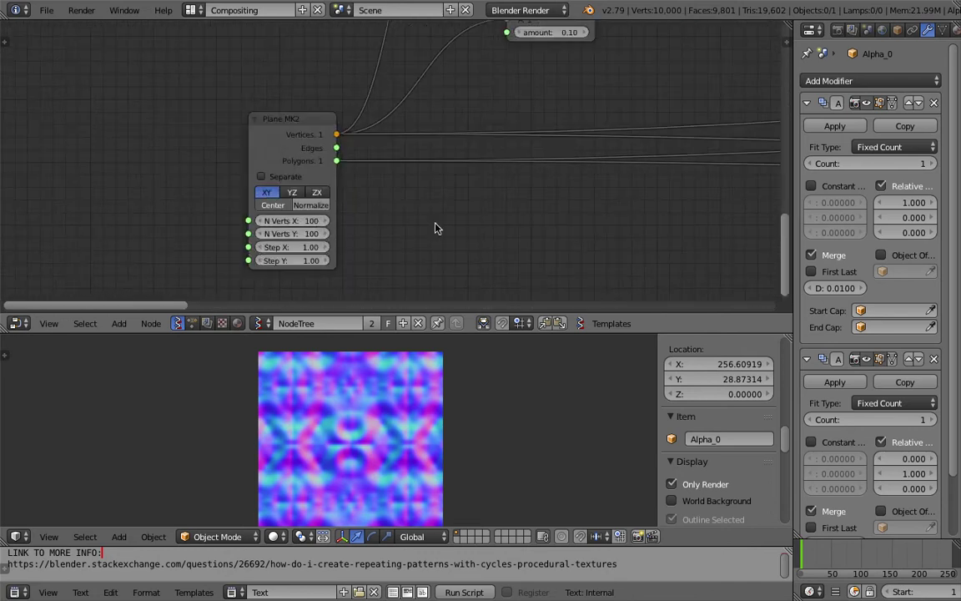
{"action": "middle_click_drag", "start_coordinate": [436, 227], "coordinate": [336, 219]}
{"action": "left_click_drag", "start_coordinate": [204, 126], "coordinate": [163, 123]}
Step: Follow the node chain from the plane through the cosine and arccosine nodes to the noise nodes and texture viewers
{"action": "scroll", "coordinate": [455, 114], "scroll_direction": "down", "scroll_amount": 3}
{"action": "middle_click_drag", "start_coordinate": [463, 109], "coordinate": [244, 200]}
{"action": "middle_click_drag", "start_coordinate": [388, 142], "coordinate": [184, 216]}
{"action": "scroll", "coordinate": [297, 194], "scroll_direction": "down", "scroll_amount": 4}
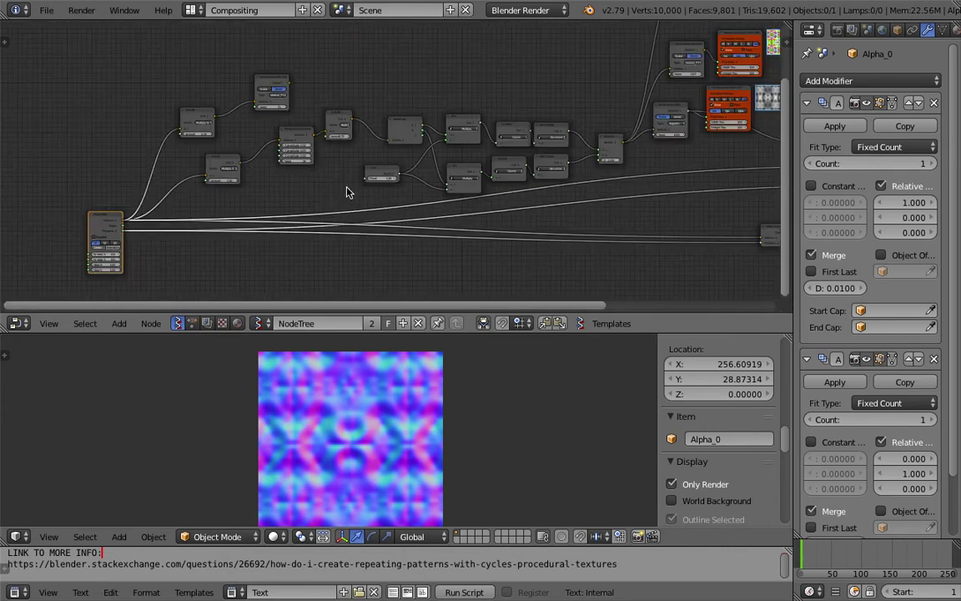
{"action": "middle_click_drag", "start_coordinate": [472, 154], "coordinate": [344, 180]}
{"action": "middle_click_drag", "start_coordinate": [550, 81], "coordinate": [410, 174]}
{"action": "scroll", "coordinate": [410, 174], "scroll_direction": "up", "scroll_amount": 2}
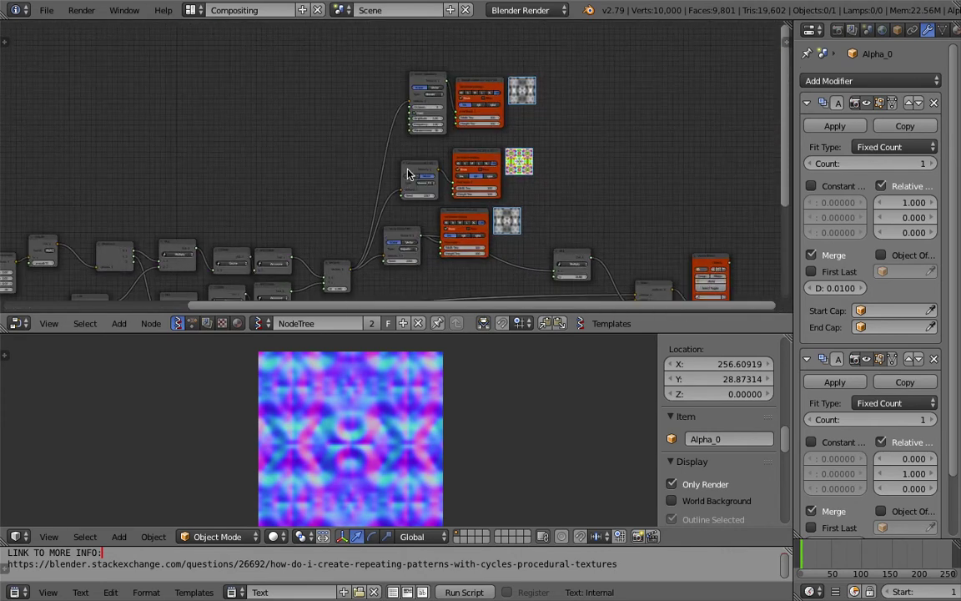
Step: Enlarge the node editor further so that all three noise nodes with their texture viewers fit in it
{"action": "left_click_drag", "start_coordinate": [550, 333], "coordinate": [552, 366]}
{"action": "left_click_drag", "start_coordinate": [555, 407], "coordinate": [552, 377]}
{"action": "scroll", "coordinate": [515, 312], "scroll_direction": "up", "scroll_amount": 6}
{"action": "middle_click_drag", "start_coordinate": [517, 296], "coordinate": [441, 273]}
{"action": "left_click_drag", "start_coordinate": [543, 380], "coordinate": [542, 440]}
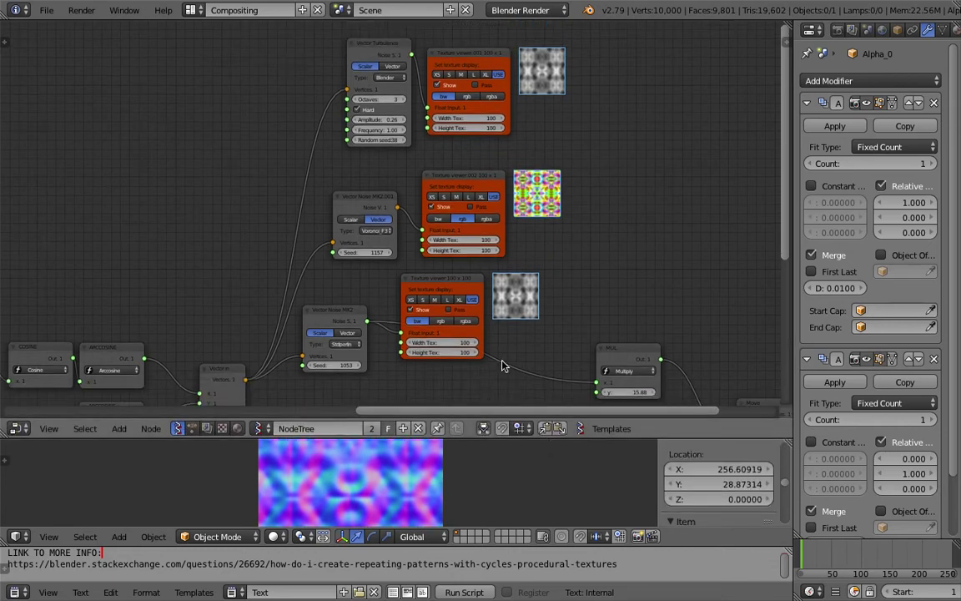
Step: Examine the rgb preview of Texture viewer.002 fed by the Voronoi vector noise node
{"action": "scroll", "coordinate": [504, 361], "scroll_direction": "up", "scroll_amount": 3}
{"action": "scroll", "coordinate": [443, 277], "scroll_direction": "down", "scroll_amount": 1}
{"action": "middle_click_drag", "start_coordinate": [640, 185], "coordinate": [545, 210]}
{"action": "scroll", "coordinate": [545, 211], "scroll_direction": "up", "scroll_amount": 3}
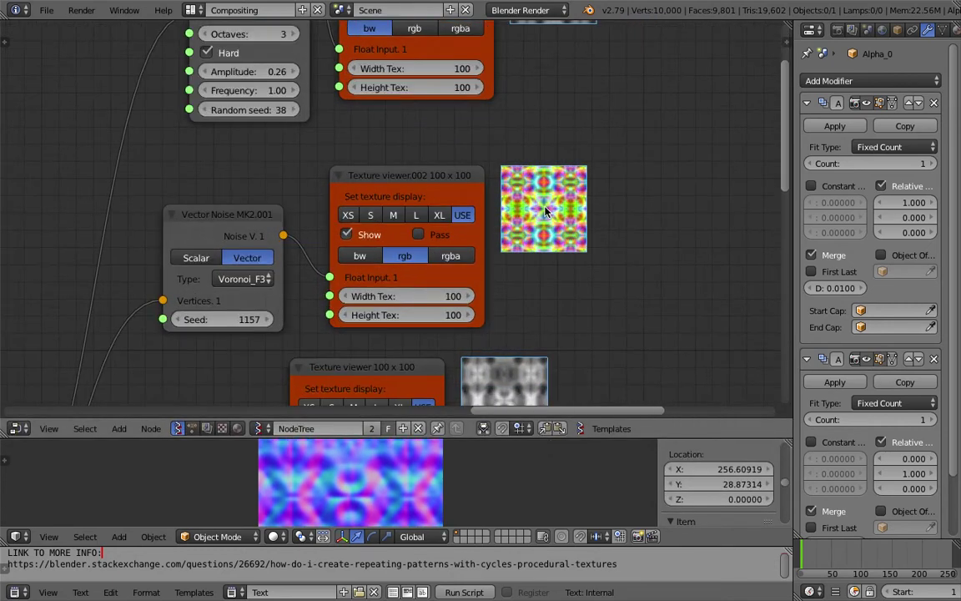
{"action": "scroll", "coordinate": [582, 170], "scroll_direction": "up", "scroll_amount": 1}
{"action": "middle_click_drag", "start_coordinate": [578, 166], "coordinate": [602, 123]}
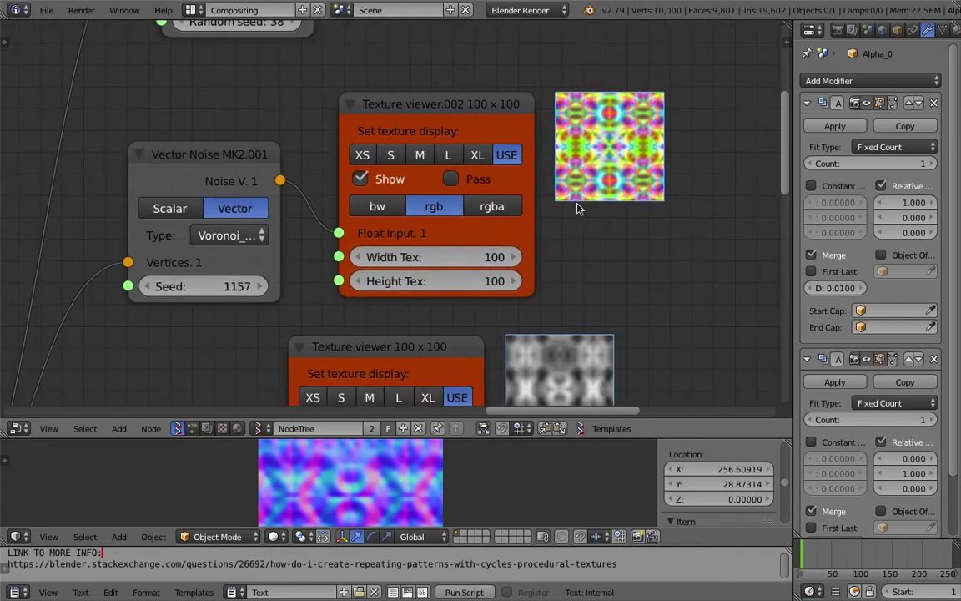
Step: Adjust the Seed of the scalar Stdperlin noise node to 1117 and the Z value of the Vector in node to 7.180
{"action": "scroll", "coordinate": [579, 208], "scroll_direction": "down", "scroll_amount": 2}
{"action": "middle_click_drag", "start_coordinate": [579, 208], "coordinate": [517, 325]}
{"action": "left_click_drag", "start_coordinate": [350, 153], "coordinate": [337, 153]}
{"action": "scroll", "coordinate": [324, 328], "scroll_direction": "up", "scroll_amount": 2}
{"action": "middle_click_drag", "start_coordinate": [323, 328], "coordinate": [373, 118]}
{"action": "left_click_drag", "start_coordinate": [307, 272], "coordinate": [324, 249]}
{"action": "middle_click_drag", "start_coordinate": [501, 237], "coordinate": [553, 164]}
{"action": "scroll", "coordinate": [570, 209], "scroll_direction": "up", "scroll_amount": 1}
{"action": "left_click_drag", "start_coordinate": [282, 270], "coordinate": [342, 270]}
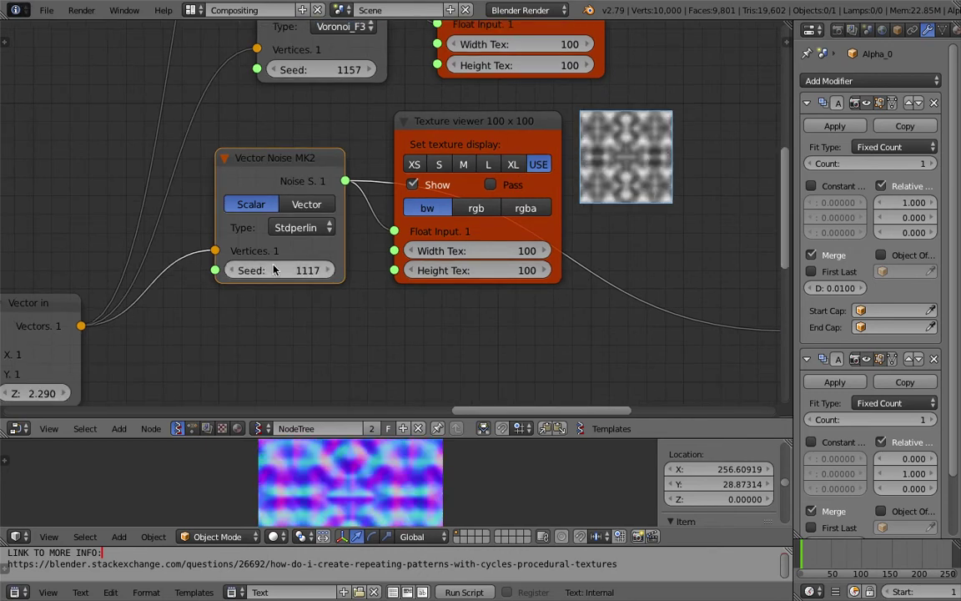
{"action": "scroll", "coordinate": [272, 270], "scroll_direction": "down", "scroll_amount": 1}
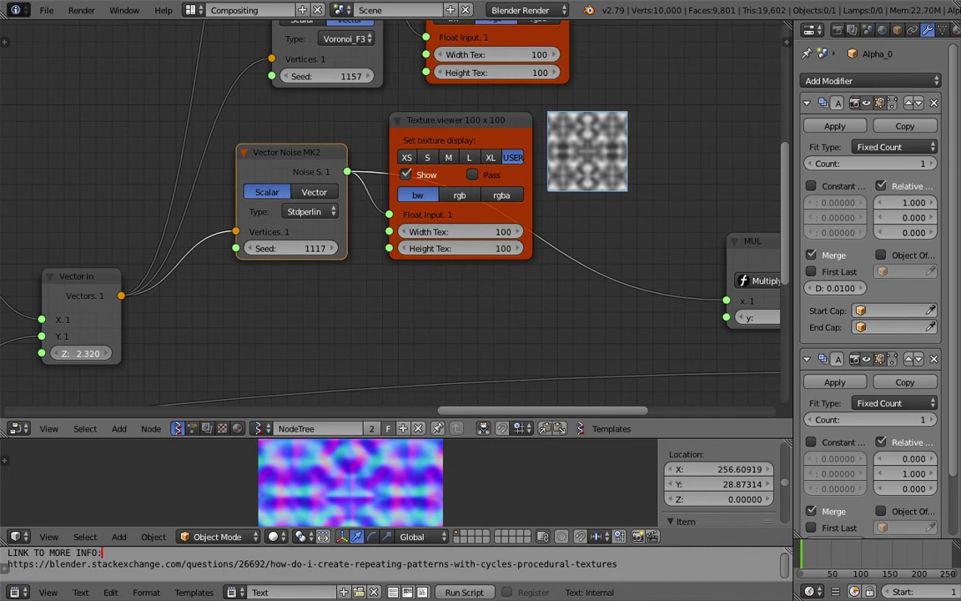
{"action": "left_click_drag", "start_coordinate": [81, 353], "coordinate": [487, 353]}
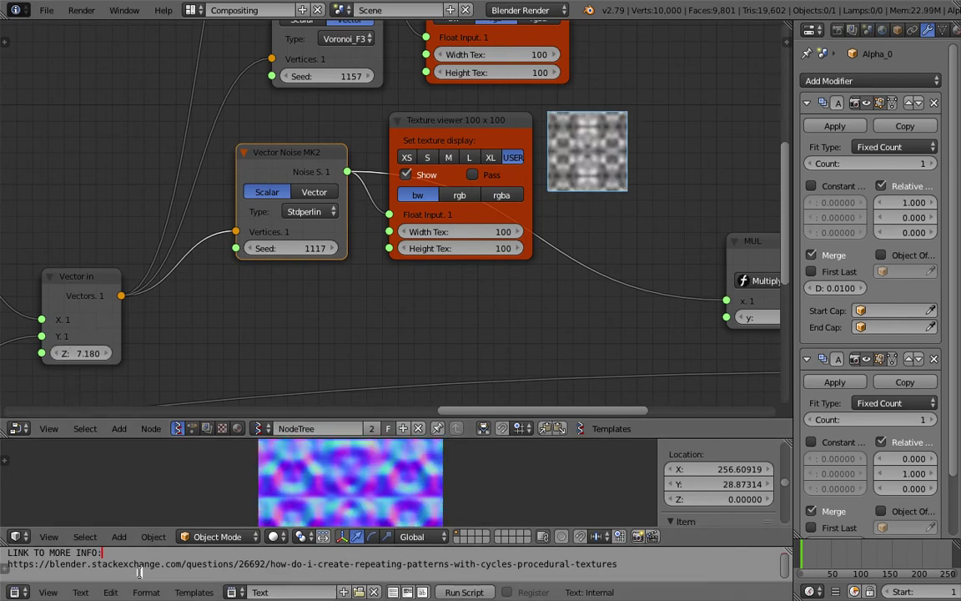
Step: Enlarge the 3D view below the node editor and look over the node chain from the plane to the Vector in node
{"action": "left_click_drag", "start_coordinate": [87, 565], "coordinate": [91, 565]}
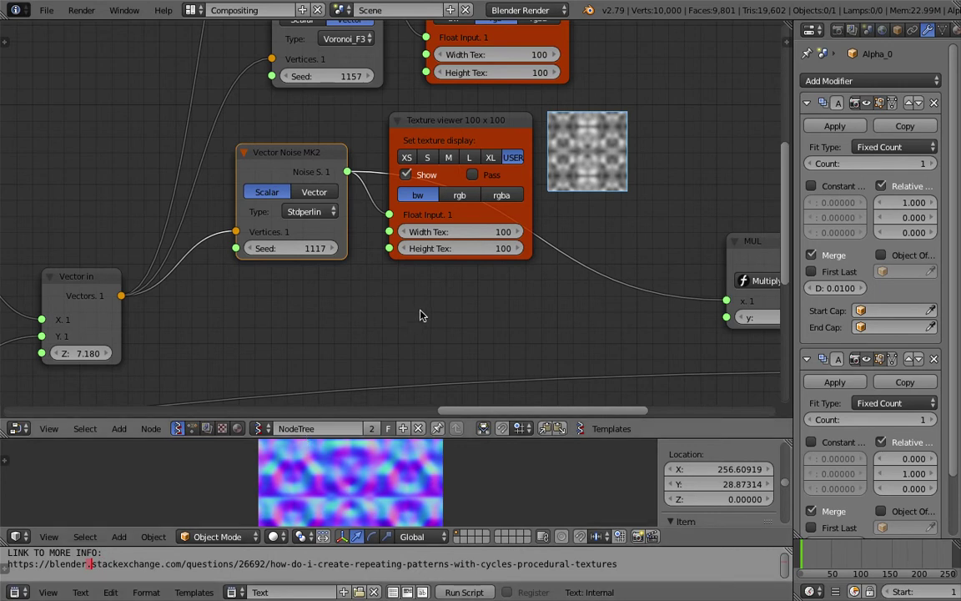
{"action": "scroll", "coordinate": [477, 279], "scroll_direction": "down", "scroll_amount": 1}
{"action": "left_click_drag", "start_coordinate": [502, 438], "coordinate": [501, 348]}
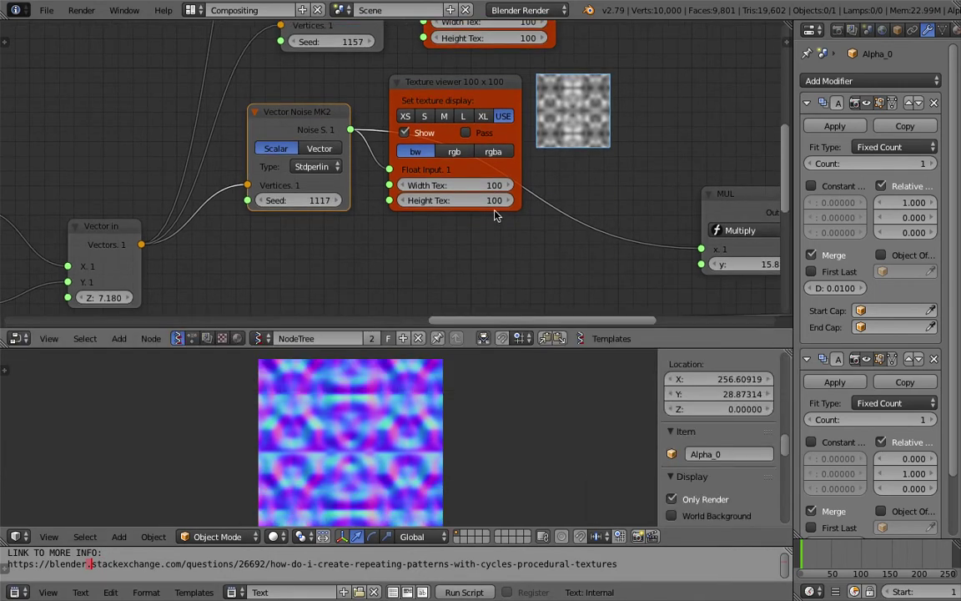
{"action": "scroll", "coordinate": [484, 238], "scroll_direction": "down", "scroll_amount": 8}
{"action": "middle_click_drag", "start_coordinate": [367, 185], "coordinate": [515, 150]}
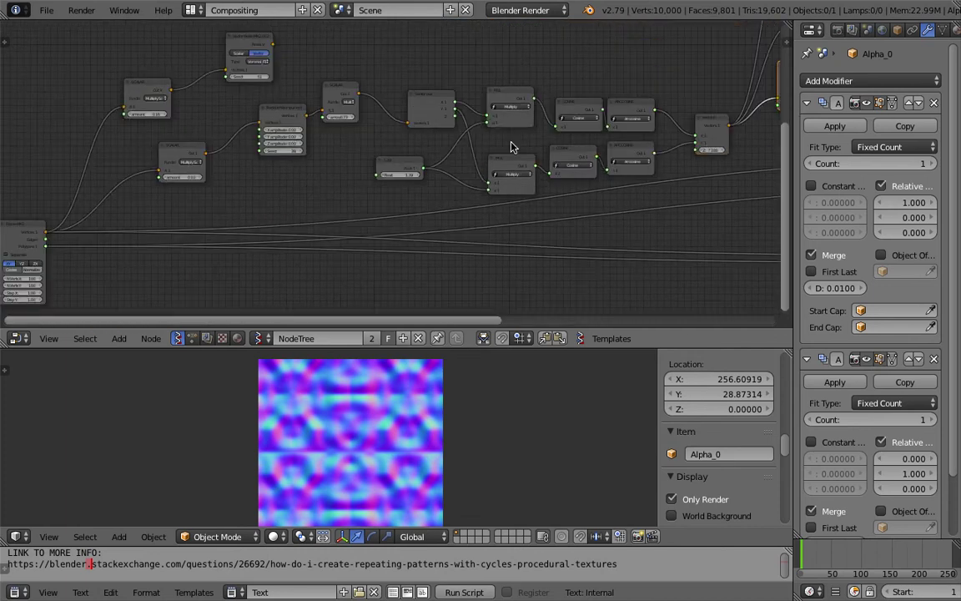
Step: Start a new file from the start-up scene and delete all its default objects
{"action": "left_click", "coordinate": [47, 11]}
{"action": "left_click", "coordinate": [55, 28]}
{"action": "left_click", "coordinate": [61, 36]}
{"action": "middle_click_drag", "start_coordinate": [484, 236], "coordinate": [498, 221]}
{"action": "key", "text": "a"}
{"action": "key", "text": "a"}
{"action": "key", "text": "x"}
{"action": "left_click", "coordinate": [499, 222]}
Step: Switch to the Compositing screen layout and create a new Sverchok node tree
{"action": "left_click", "coordinate": [192, 10]}
{"action": "left_click", "coordinate": [214, 60]}
{"action": "left_click", "coordinate": [178, 350]}
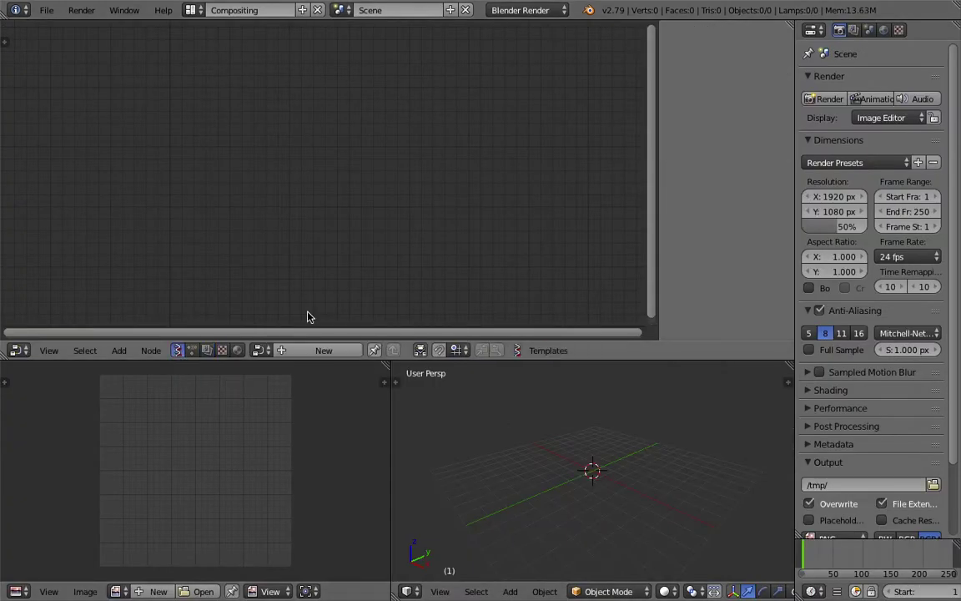
{"action": "left_click", "coordinate": [319, 350]}
Step: Save the file as sv_alien_tile_procedural_001.blend in the Dropbox folder
{"action": "left_click", "coordinate": [47, 10]}
{"action": "left_click", "coordinate": [151, 137]}
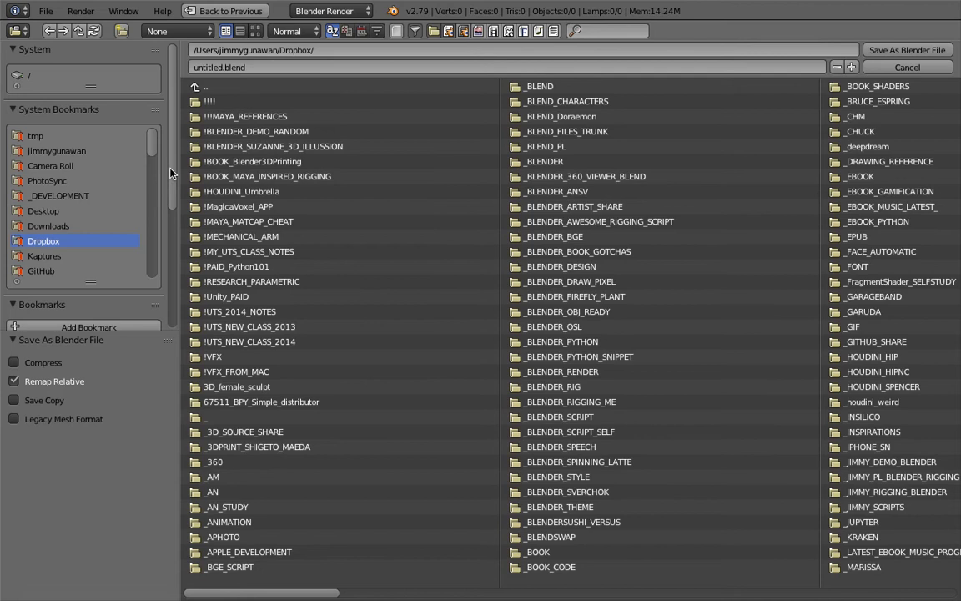
{"action": "left_click", "coordinate": [268, 67]}
{"action": "type", "text": "sv_alien_tile"}
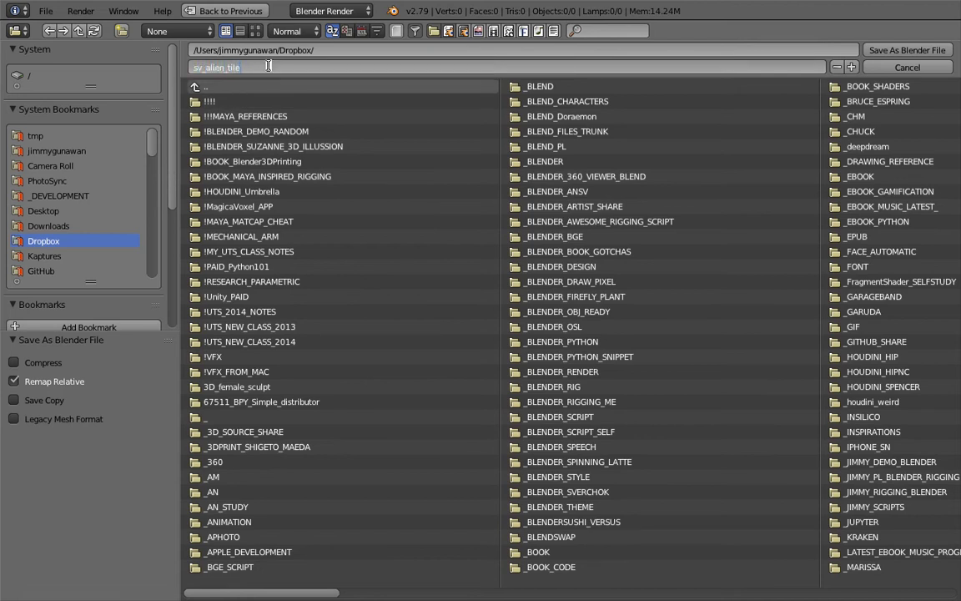
{"action": "type", "text": "_procedural_001"}
{"action": "key", "text": "Return"}
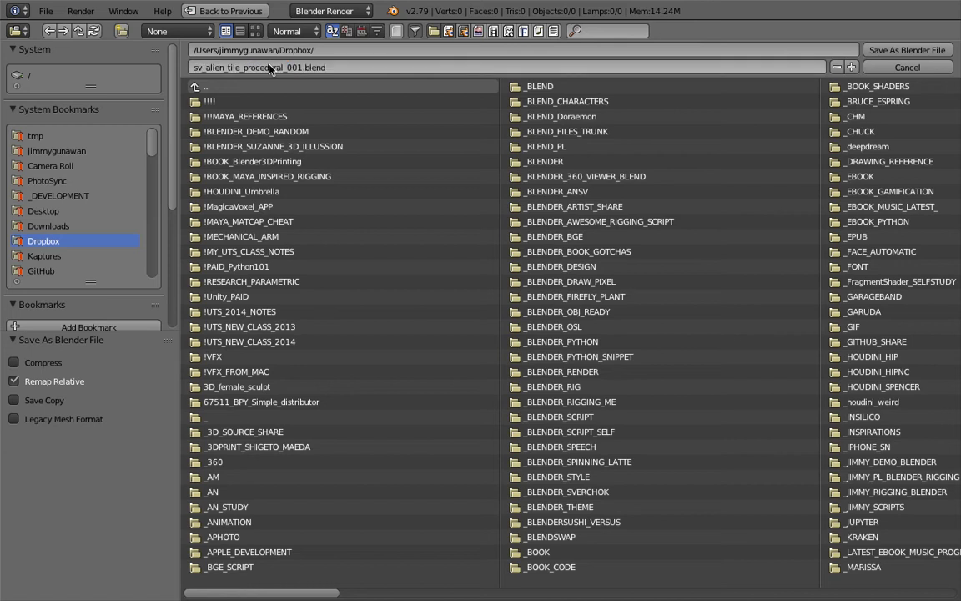
{"action": "left_click", "coordinate": [872, 50]}
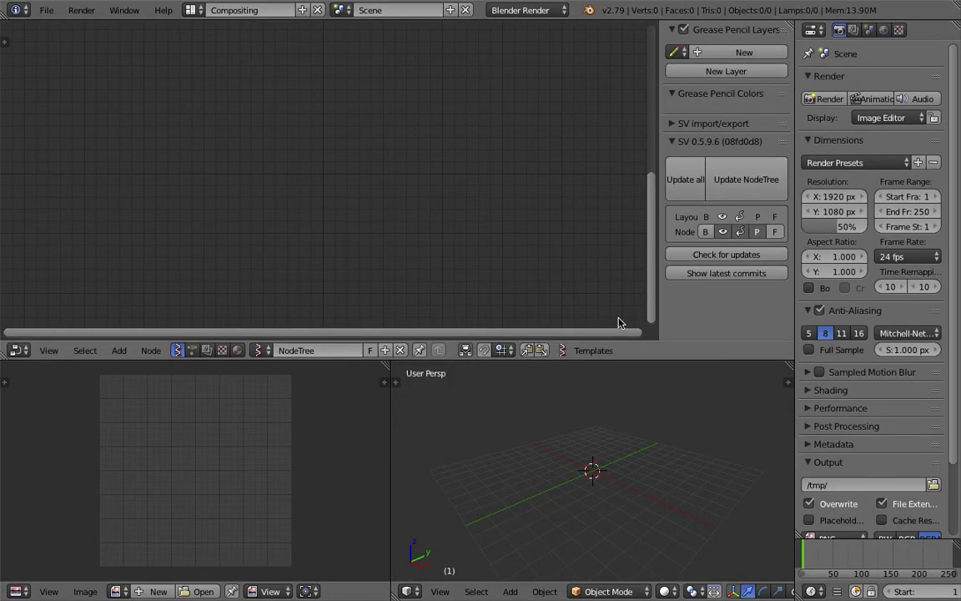
Step: Widen the 3D view by narrowing the image editor beside it
{"action": "left_click_drag", "start_coordinate": [386, 365], "coordinate": [403, 366]}
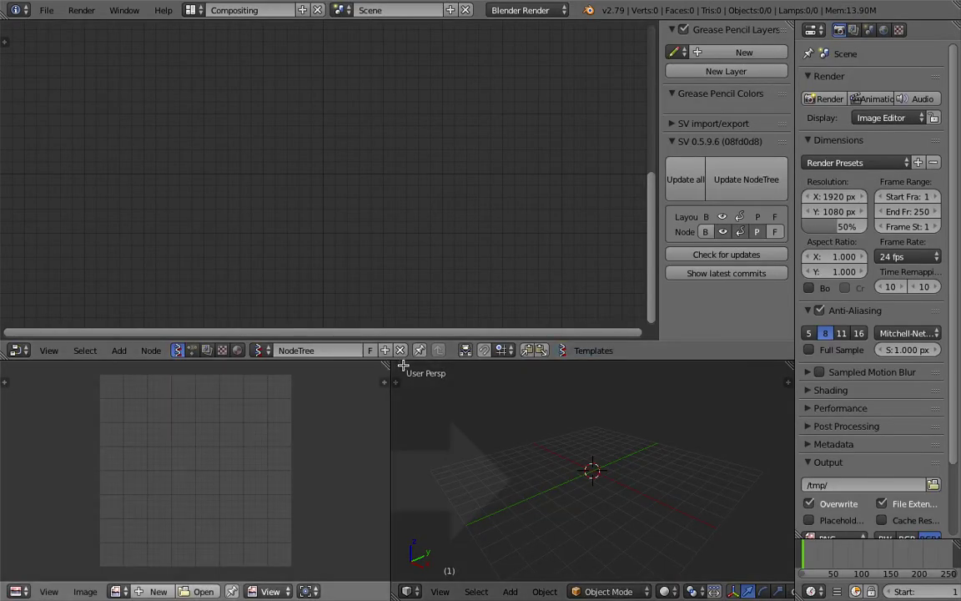
{"action": "key", "text": "Escape"}
{"action": "middle_click_drag", "start_coordinate": [425, 411], "coordinate": [385, 411]}
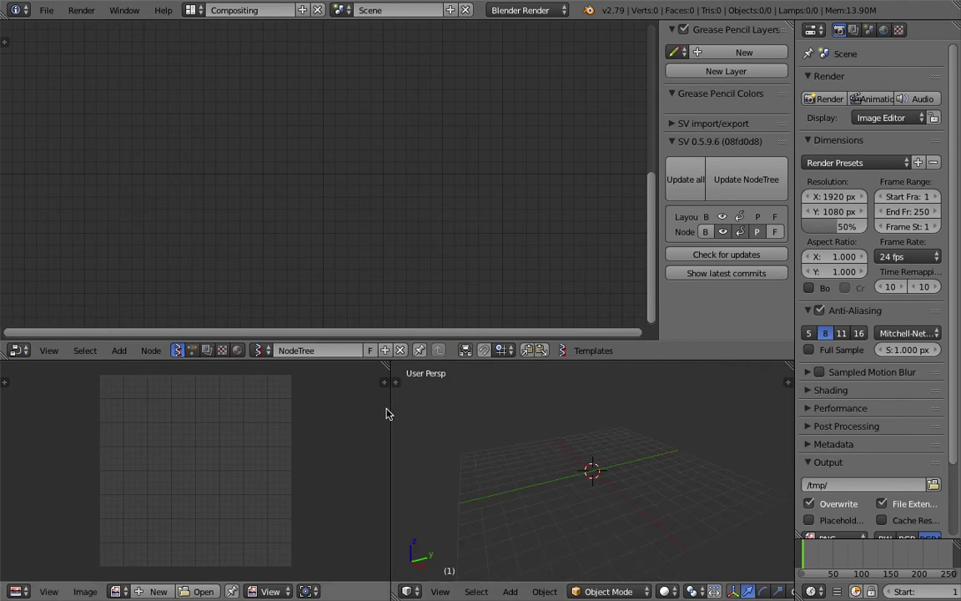
{"action": "left_click_drag", "start_coordinate": [391, 406], "coordinate": [298, 411]}
{"action": "middle_click_drag", "start_coordinate": [455, 482], "coordinate": [565, 491]}
Step: Add a Plane MK2 node and place a Viewer Draw node beside it
{"action": "key", "text": "alt+space"}
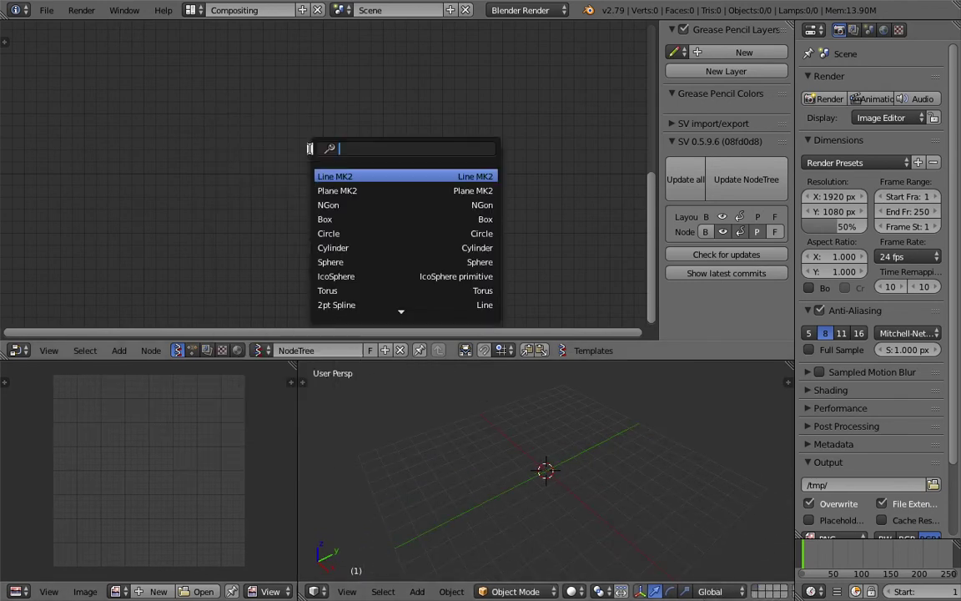
{"action": "type", "text": "plane"}
{"action": "key", "text": "Return"}
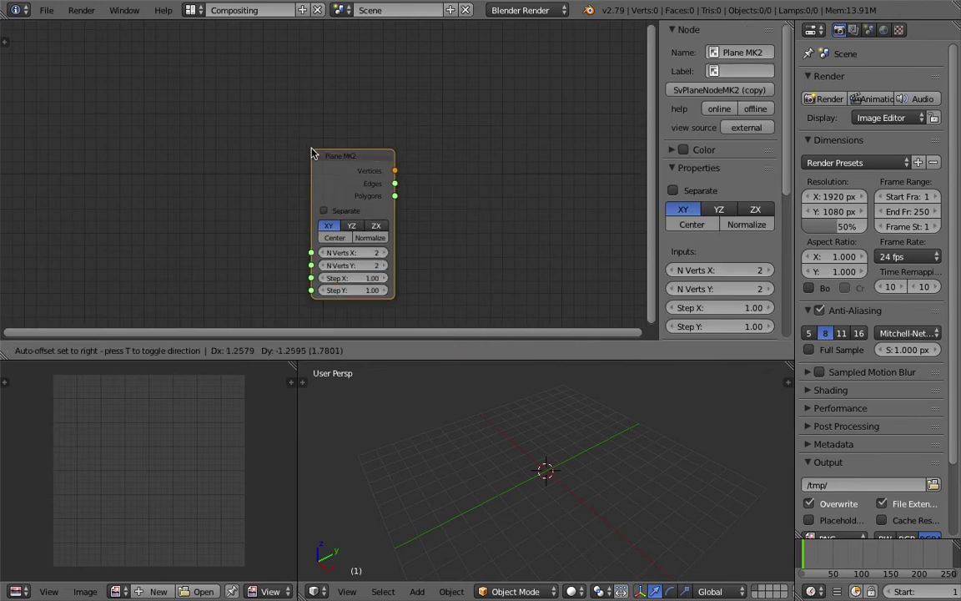
{"action": "left_click", "coordinate": [236, 126]}
{"action": "key", "text": "alt+space"}
{"action": "type", "text": "view"}
{"action": "key", "text": "Return"}
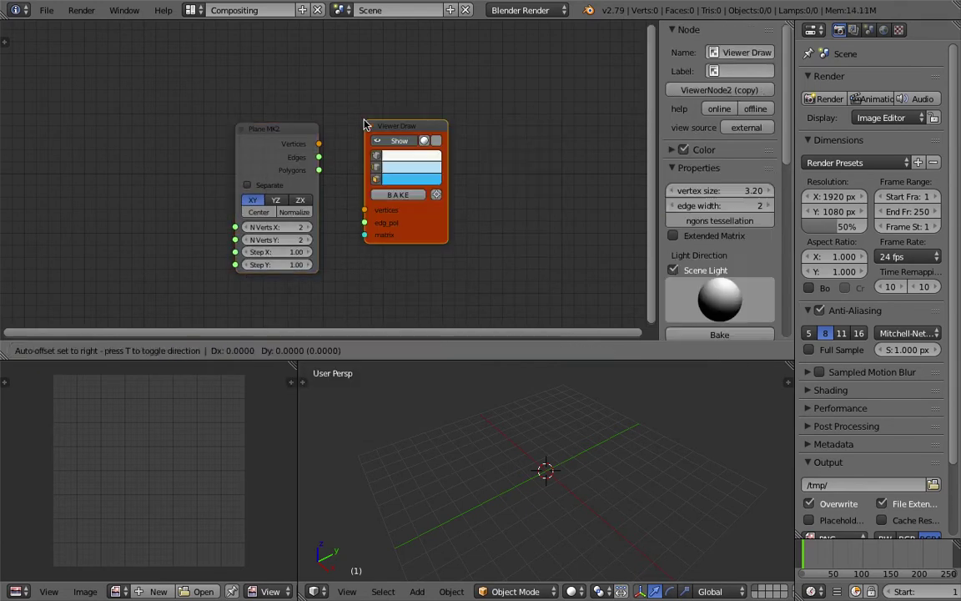
{"action": "left_click", "coordinate": [474, 99]}
Step: Connect the plane's Vertices and Polygons outputs to the vertices and edg_pol inputs of the Viewer Draw node
{"action": "left_click_drag", "start_coordinate": [320, 144], "coordinate": [472, 184]}
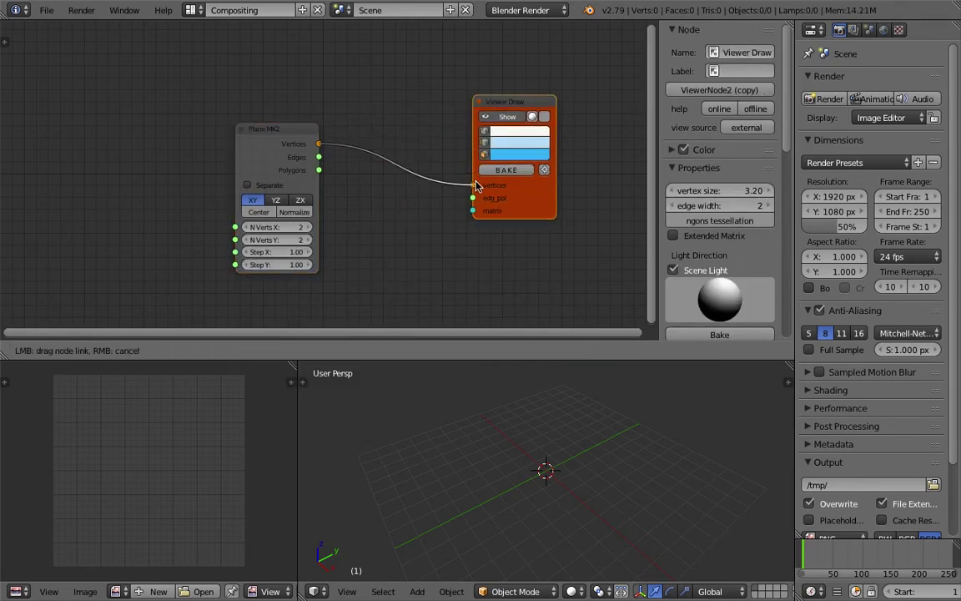
{"action": "key", "text": "n"}
{"action": "middle_click_drag", "start_coordinate": [409, 172], "coordinate": [357, 158]}
{"action": "scroll", "coordinate": [356, 158], "scroll_direction": "up", "scroll_amount": 1}
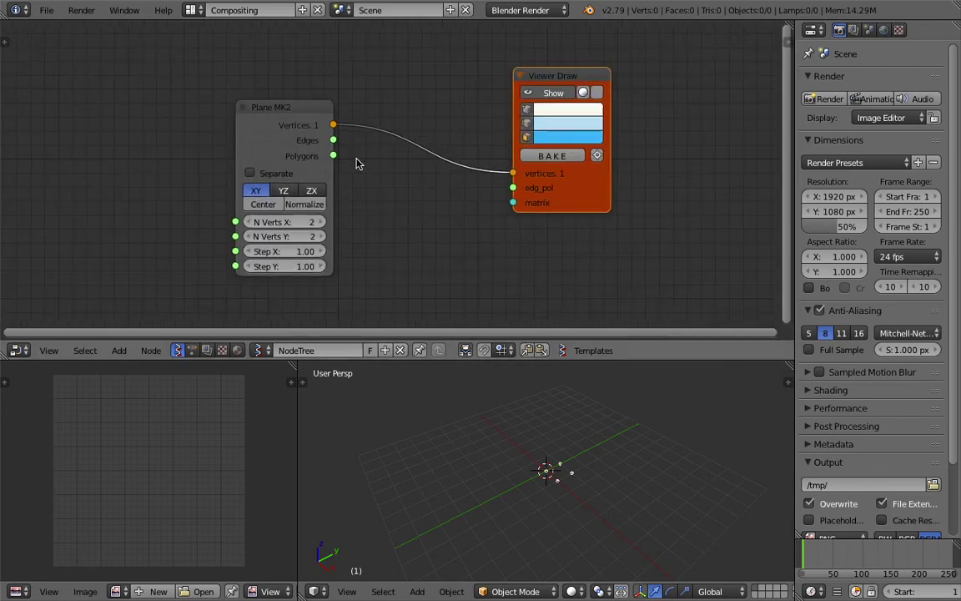
{"action": "left_click_drag", "start_coordinate": [336, 157], "coordinate": [511, 189]}
Step: Set the 3D view to look at the plane from the top
{"action": "middle_click_drag", "start_coordinate": [586, 437], "coordinate": [654, 491]}
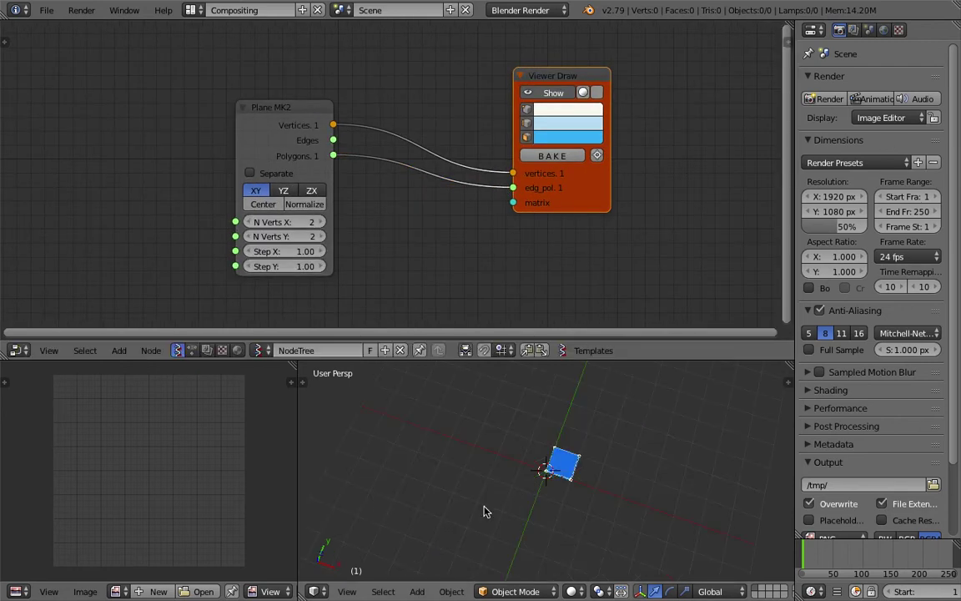
{"action": "left_click", "coordinate": [347, 591]}
{"action": "left_click", "coordinate": [365, 520]}
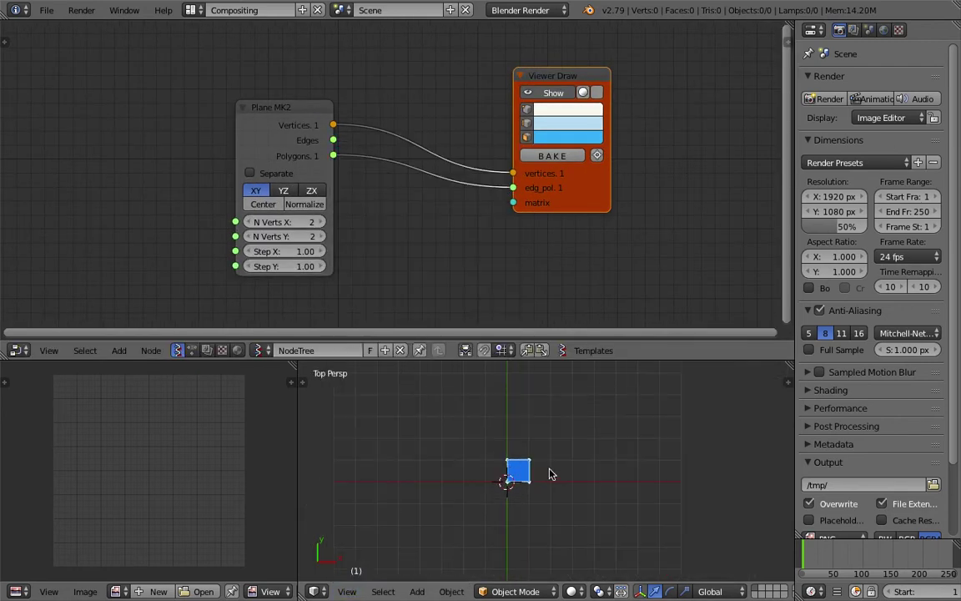
Step: Set both N Verts X and N Verts Y of the Plane MK2 node to 48
{"action": "middle_click_drag", "start_coordinate": [348, 270], "coordinate": [332, 265]}
{"action": "left_click_drag", "start_coordinate": [284, 220], "coordinate": [285, 232]}
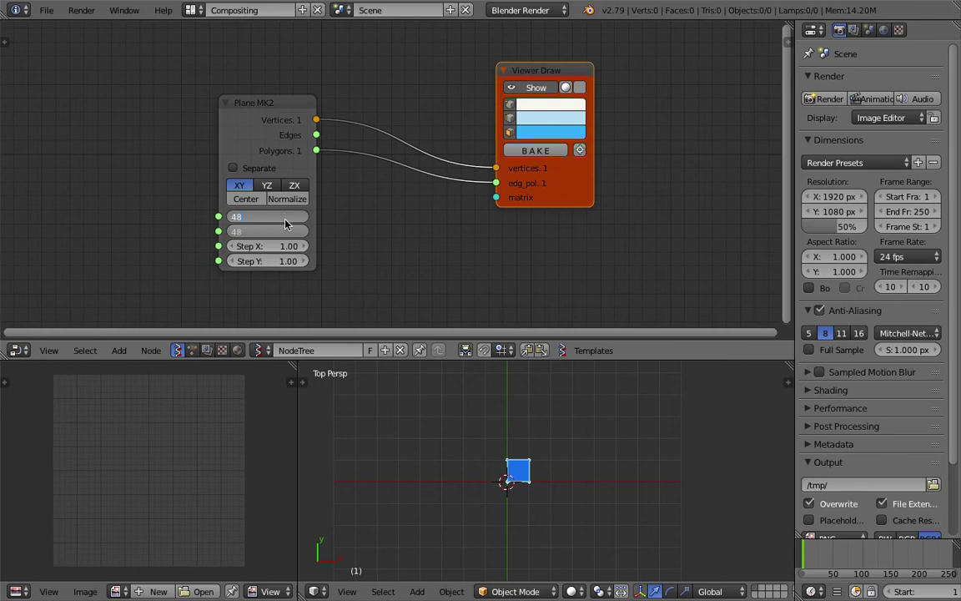
{"action": "key", "text": "Return"}
{"action": "scroll", "coordinate": [534, 409], "scroll_direction": "down", "scroll_amount": 4}
{"action": "middle_click_drag", "start_coordinate": [533, 409], "coordinate": [410, 485], "text": "shift"}
{"action": "scroll", "coordinate": [443, 481], "scroll_direction": "down", "scroll_amount": 4}
{"action": "scroll", "coordinate": [440, 477], "scroll_direction": "down", "scroll_amount": 2}
{"action": "middle_click_drag", "start_coordinate": [510, 463], "coordinate": [469, 489], "text": "shift"}
{"action": "scroll", "coordinate": [425, 487], "scroll_direction": "up", "scroll_amount": 2}
{"action": "left_click", "coordinate": [419, 546]}
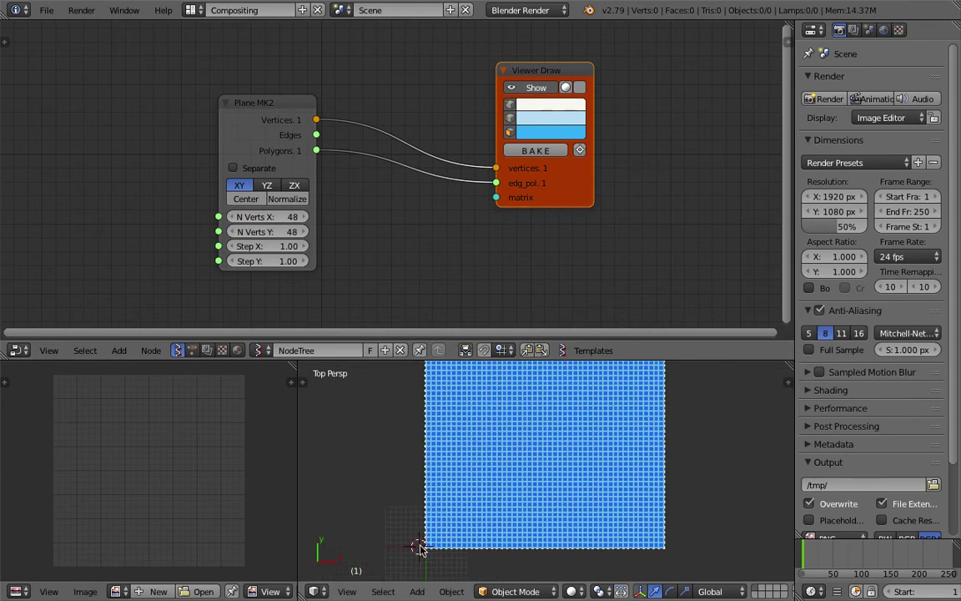
Step: Turn on the Center option of the Plane MK2 node and frame the whole grid in the 3D view
{"action": "middle_click_drag", "start_coordinate": [390, 256], "coordinate": [405, 249]}
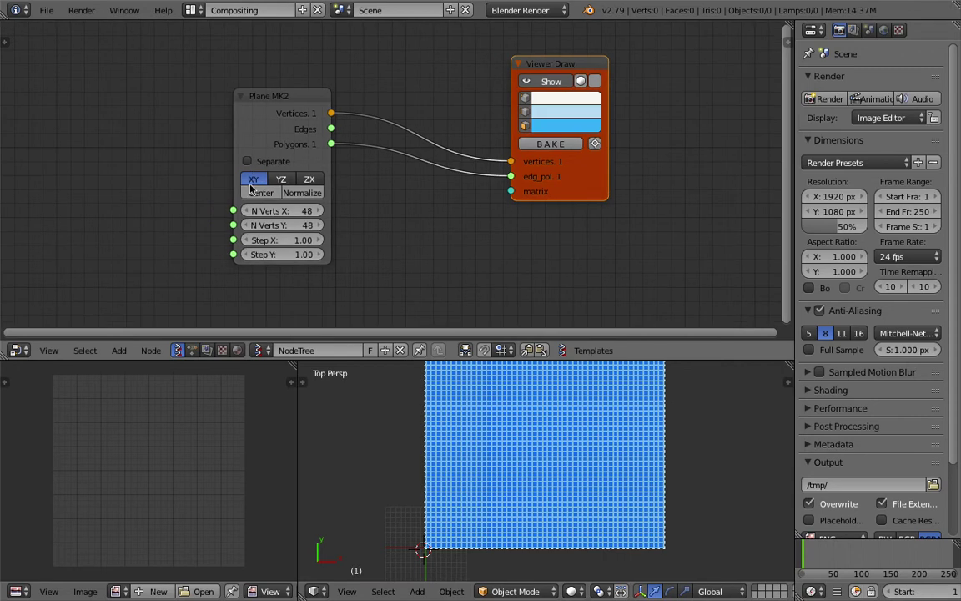
{"action": "left_click", "coordinate": [259, 193]}
{"action": "middle_click_drag", "start_coordinate": [577, 574], "coordinate": [630, 494], "text": "shift"}
{"action": "scroll", "coordinate": [461, 436], "scroll_direction": "down", "scroll_amount": 3}
{"action": "scroll", "coordinate": [522, 490], "scroll_direction": "up", "scroll_amount": 2}
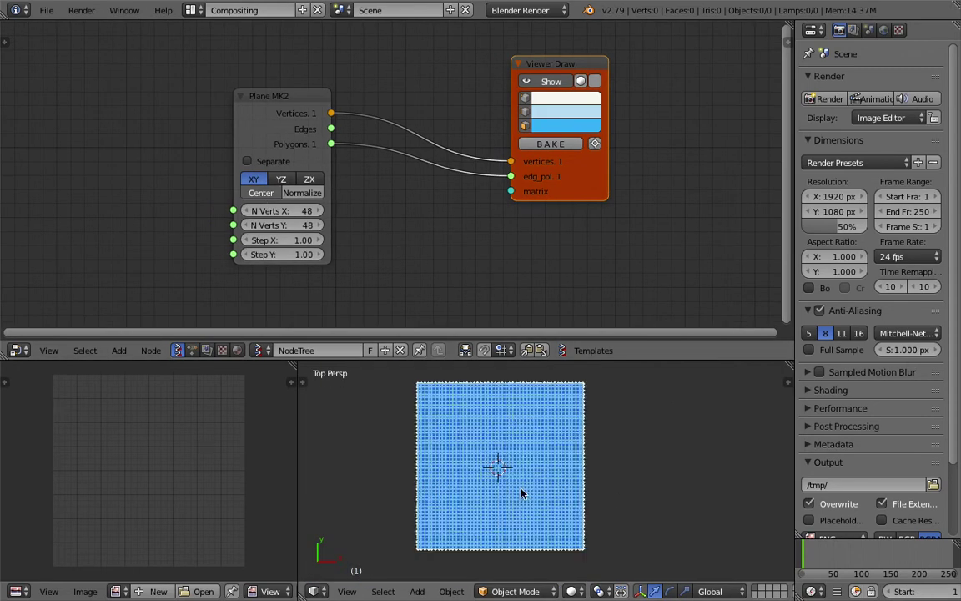
Step: Place the 3D cursor outside the plane grid, well away from its edge
{"action": "middle_click_drag", "start_coordinate": [552, 451], "coordinate": [565, 451], "text": "shift"}
{"action": "left_click", "coordinate": [617, 402]}
{"action": "left_click", "coordinate": [684, 446]}
{"action": "scroll", "coordinate": [665, 430], "scroll_direction": "up", "scroll_amount": 2}
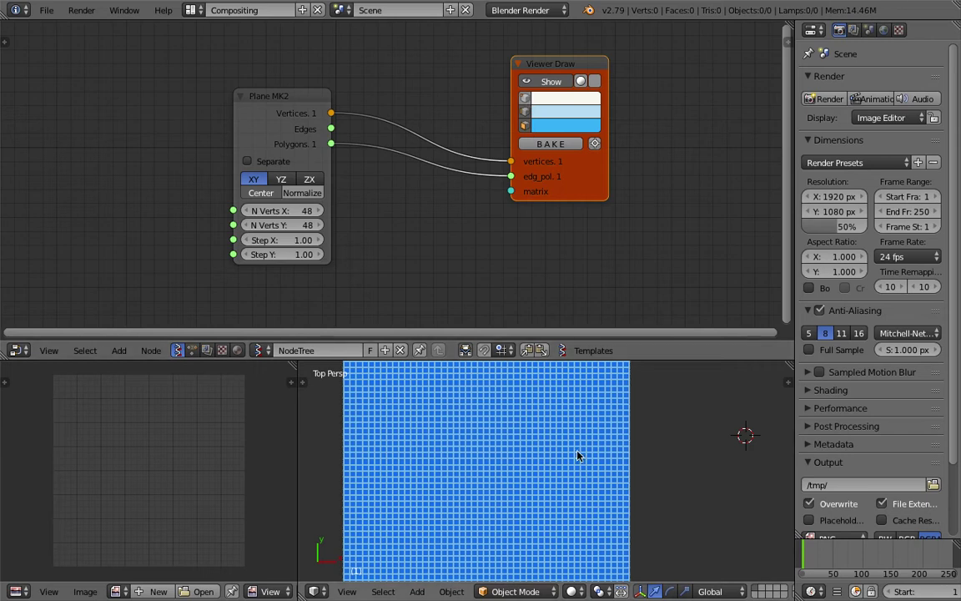
{"action": "scroll", "coordinate": [578, 458], "scroll_direction": "down", "scroll_amount": 2}
{"action": "scroll", "coordinate": [580, 459], "scroll_direction": "up", "scroll_amount": 3}
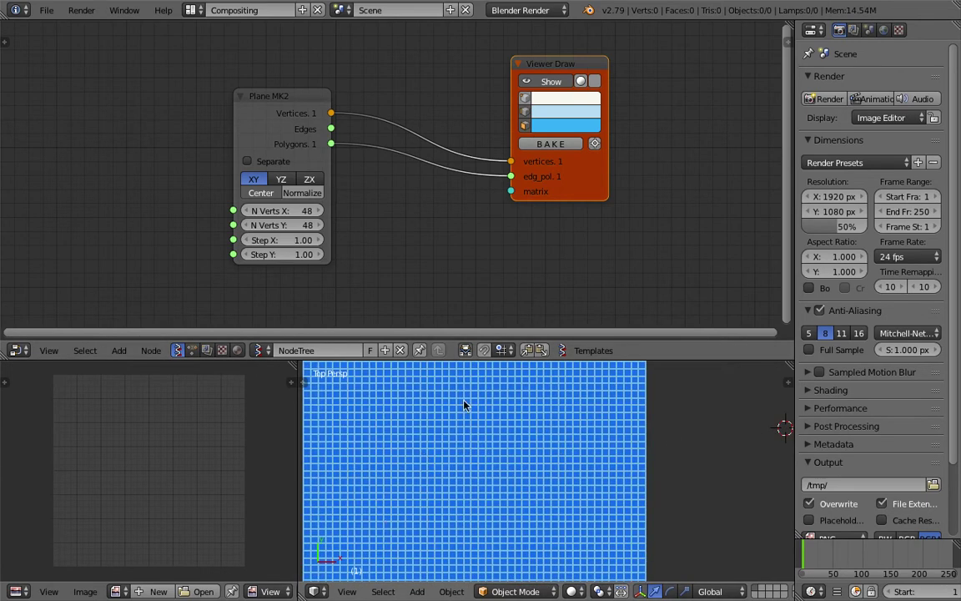
{"action": "scroll", "coordinate": [465, 405], "scroll_direction": "down", "scroll_amount": 1}
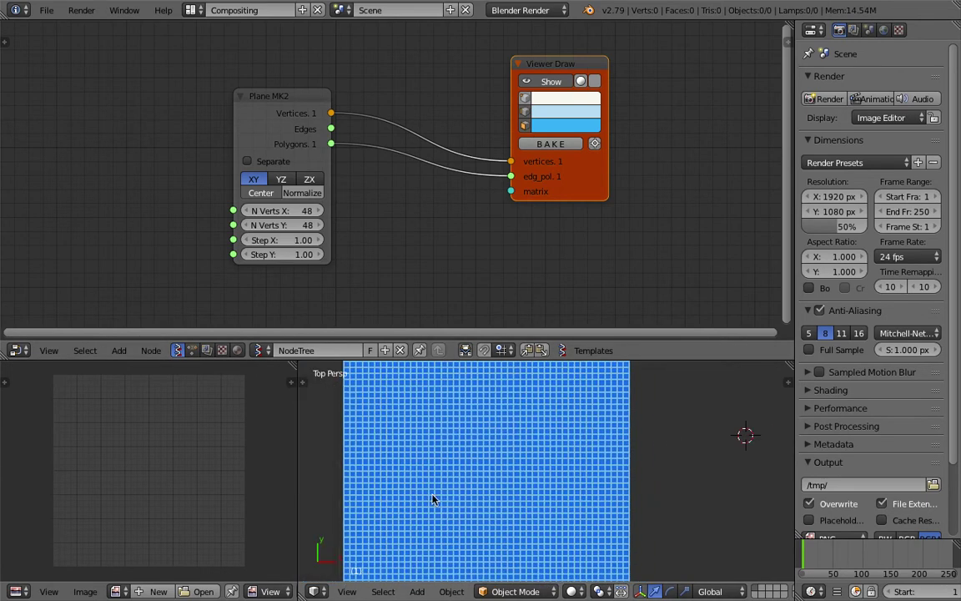
Step: Move the Plane MK2 and Viewer Draw nodes farther apart to free space between them
{"action": "left_click_drag", "start_coordinate": [255, 97], "coordinate": [116, 97]}
{"action": "left_click_drag", "start_coordinate": [580, 184], "coordinate": [584, 214]}
{"action": "middle_click_drag", "start_coordinate": [615, 225], "coordinate": [621, 229]}
{"action": "left_click_drag", "start_coordinate": [612, 242], "coordinate": [637, 251]}
{"action": "scroll", "coordinate": [458, 150], "scroll_direction": "up", "scroll_amount": 1}
Step: Add a Texture viewer node, not the lite version, above the links between the plane and Viewer Draw nodes
{"action": "key", "text": "alt+space"}
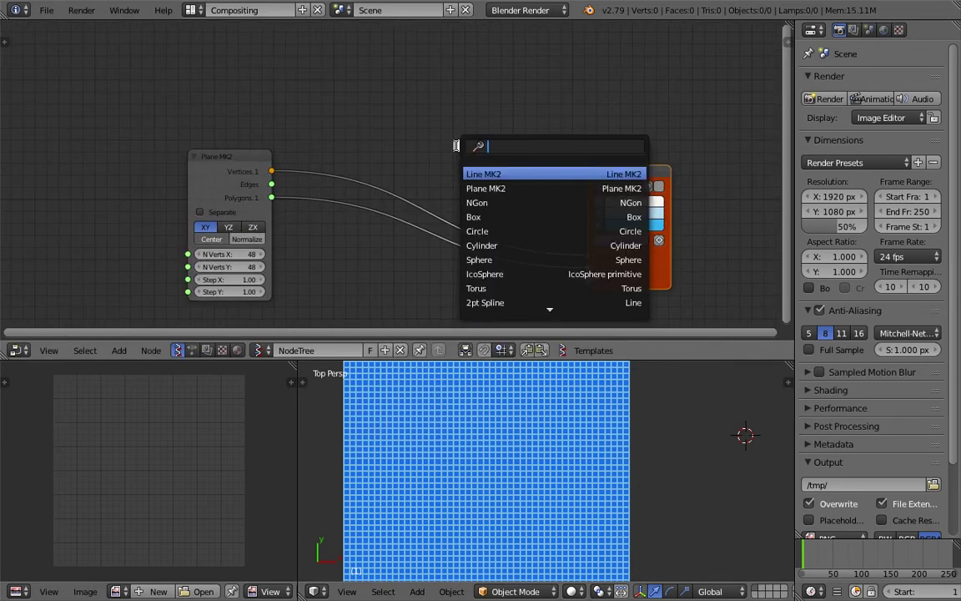
{"action": "type", "text": "textu"}
{"action": "key", "text": "Down"}
{"action": "key", "text": "Up"}
{"action": "key", "text": "Down"}
{"action": "key", "text": "Up"}
{"action": "key", "text": "Down"}
{"action": "key", "text": "Up"}
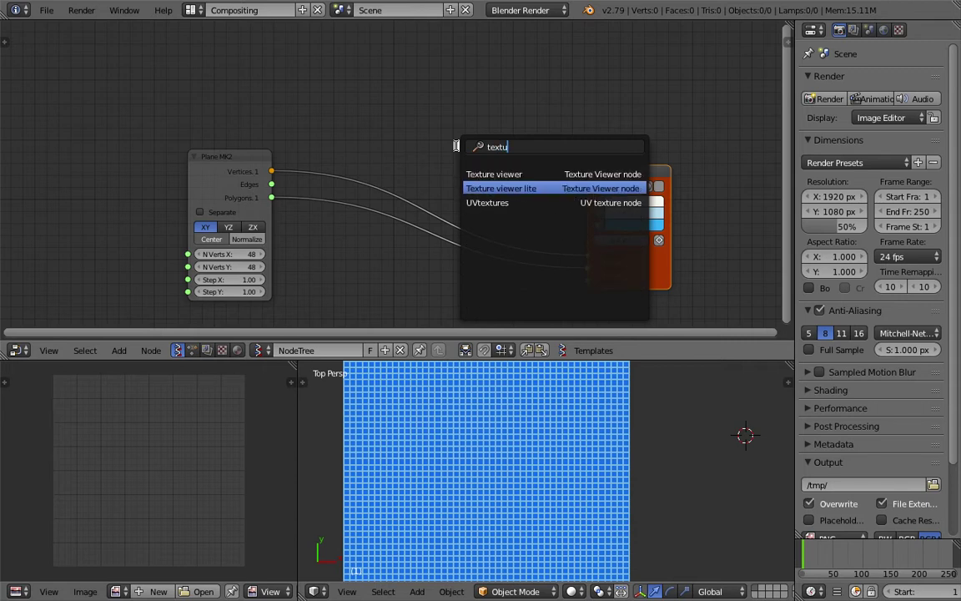
{"action": "key", "text": "Down"}
{"action": "key", "text": "Up"}
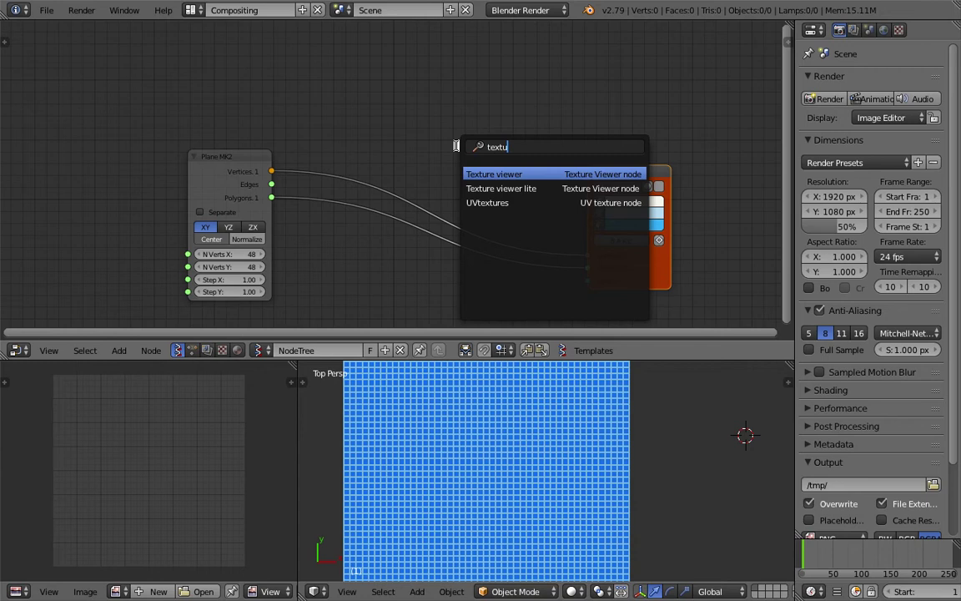
{"action": "key", "text": "Return"}
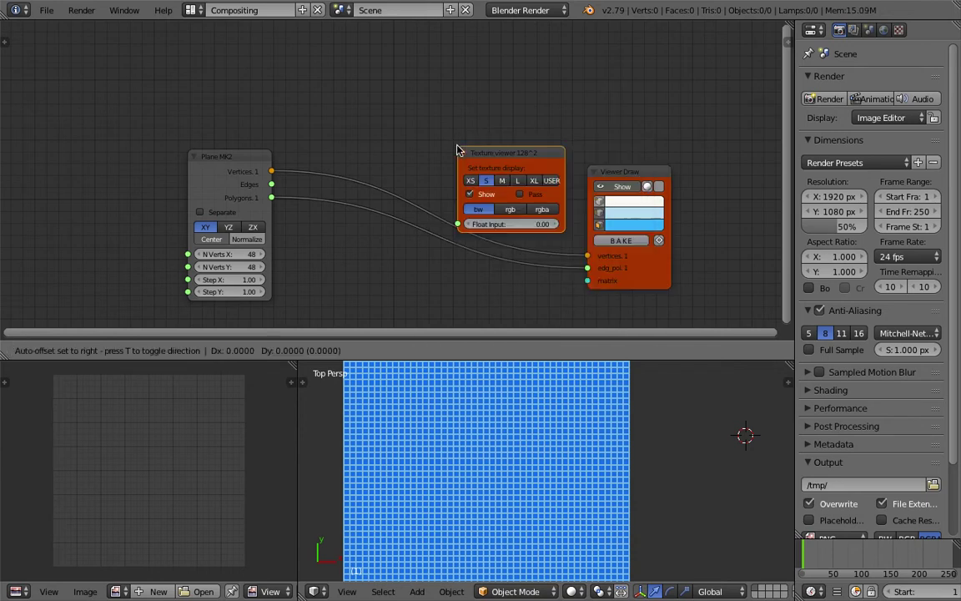
{"action": "left_click", "coordinate": [463, 67]}
Step: Set the texture viewer to rgb with the USER size and shift the Viewer Draw node slightly away from it
{"action": "scroll", "coordinate": [502, 100], "scroll_direction": "up", "scroll_amount": 3}
{"action": "left_click_drag", "start_coordinate": [676, 177], "coordinate": [695, 179]}
{"action": "left_click", "coordinate": [697, 181]}
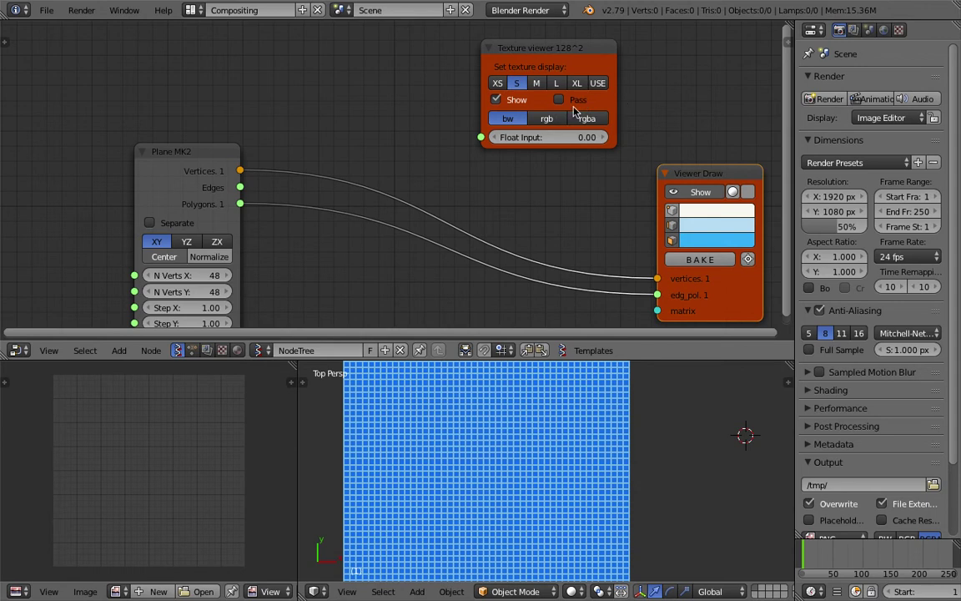
{"action": "left_click", "coordinate": [549, 120]}
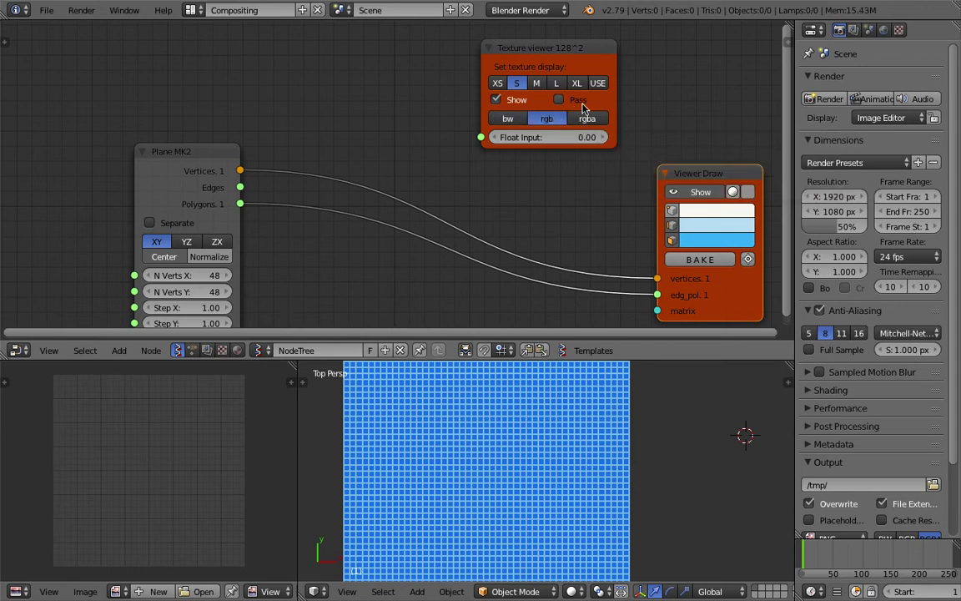
{"action": "left_click", "coordinate": [601, 83]}
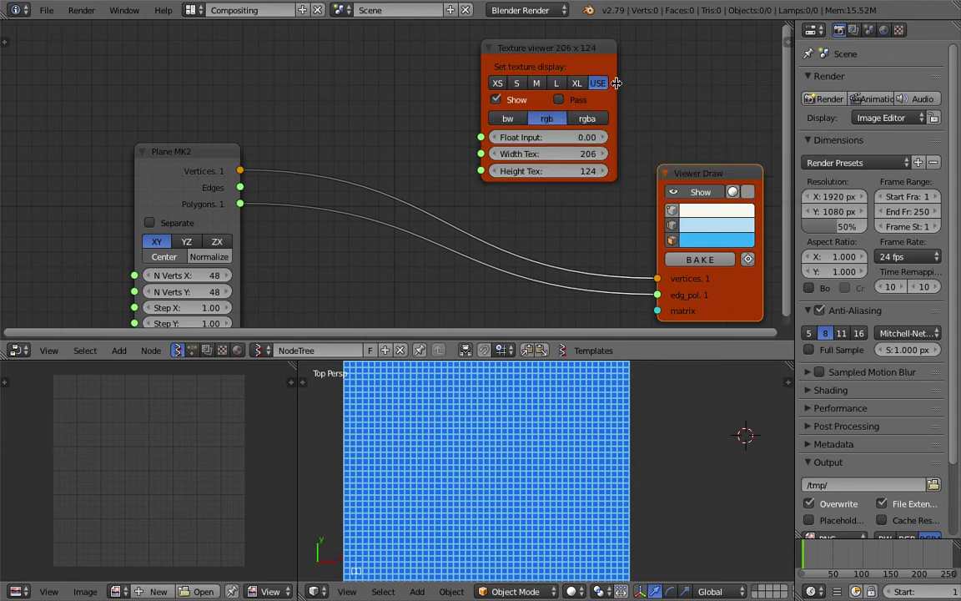
{"action": "left_click_drag", "start_coordinate": [691, 180], "coordinate": [710, 203]}
Step: Set both the width and height of the texture viewer to 48
{"action": "mouse_move", "coordinate": [589, 174]}
{"action": "middle_mouse_down"}
{"action": "mouse_move", "coordinate": [587, 158]}
{"action": "mouse_move", "coordinate": [542, 141]}
{"action": "middle_mouse_up"}
{"action": "left_click_drag", "start_coordinate": [556, 137], "coordinate": [556, 153]}
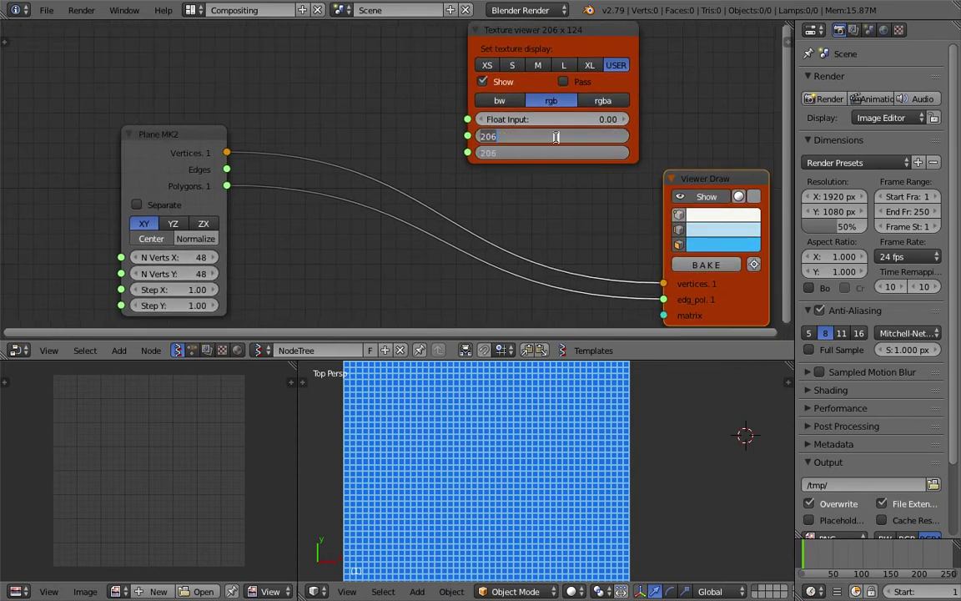
{"action": "key", "text": "Return"}
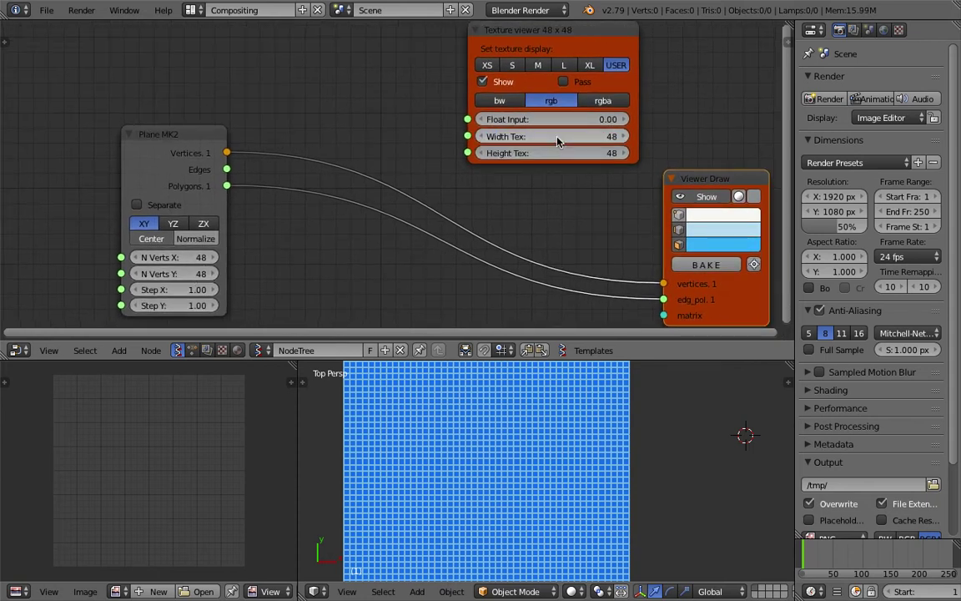
Step: Place the Texture viewer node above the Viewer Draw node and widen the node editor by narrowing the properties area
{"action": "left_click_drag", "start_coordinate": [227, 152], "coordinate": [535, 143]}
{"action": "scroll", "coordinate": [547, 150], "scroll_direction": "down", "scroll_amount": 2}
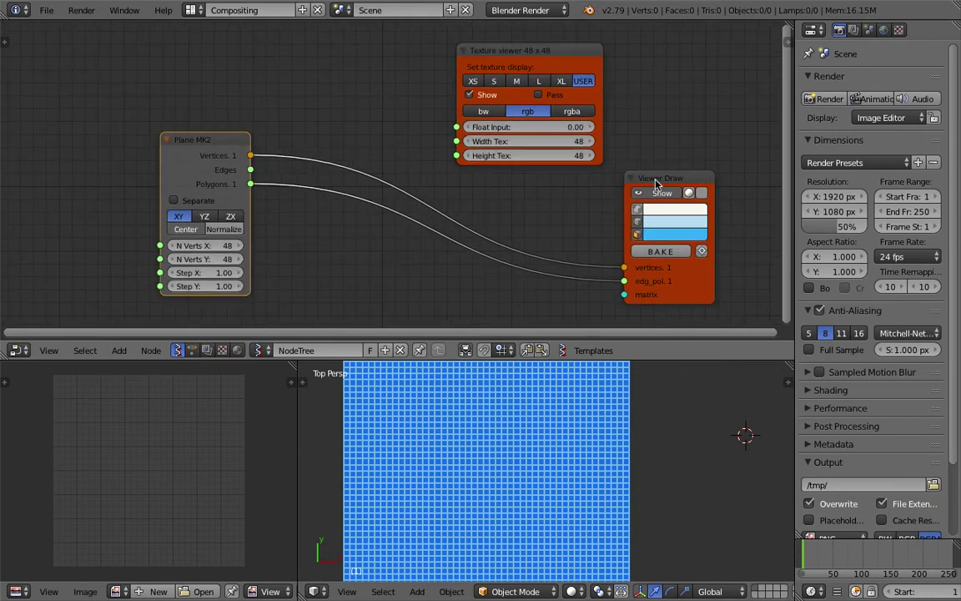
{"action": "left_click_drag", "start_coordinate": [661, 178], "coordinate": [613, 180]}
{"action": "left_click_drag", "start_coordinate": [548, 56], "coordinate": [638, 48]}
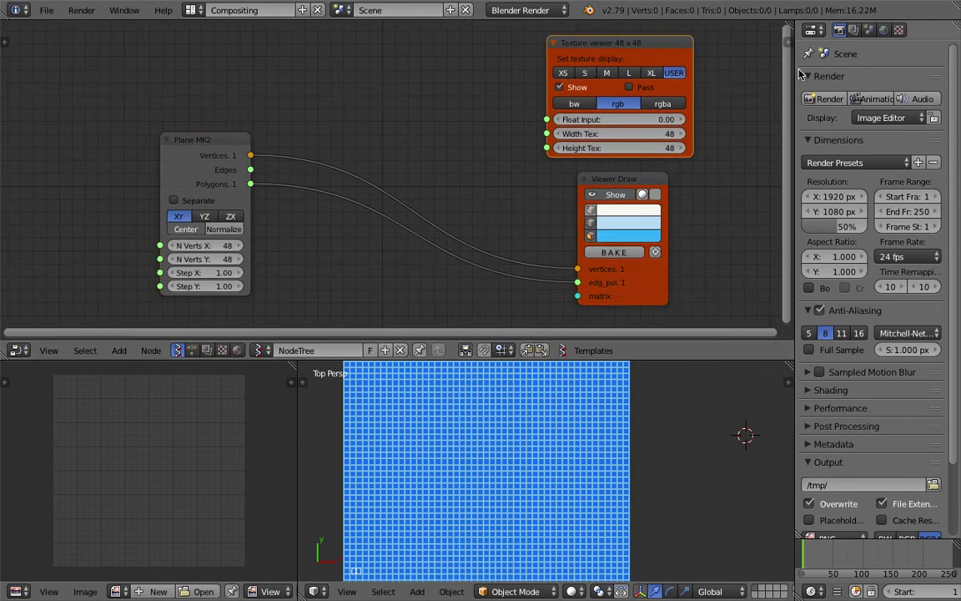
{"action": "left_click_drag", "start_coordinate": [793, 71], "coordinate": [848, 71]}
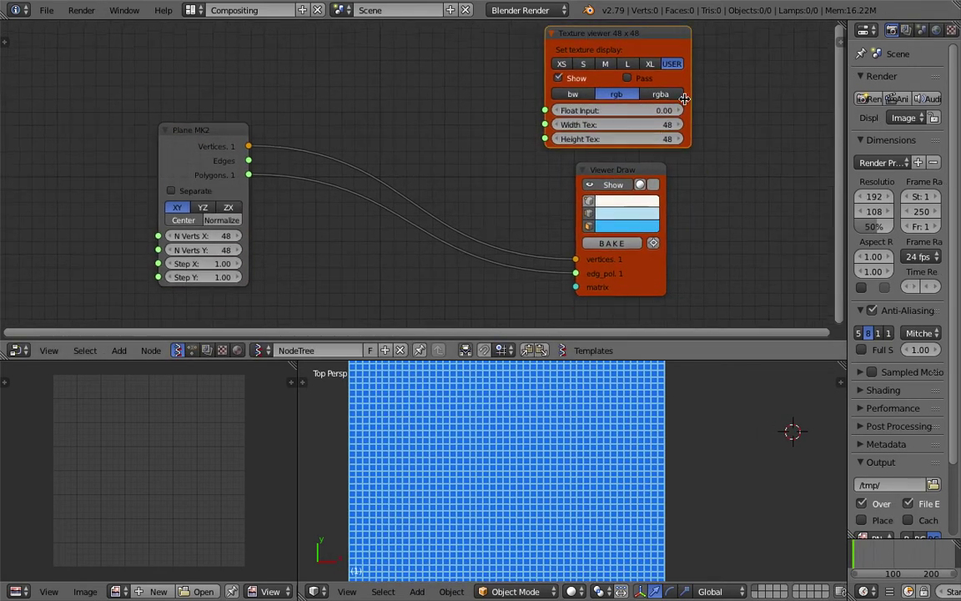
Step: Move the Plane MK2 node farther from the two viewer nodes to make room between them
{"action": "left_click_drag", "start_coordinate": [222, 142], "coordinate": [160, 150]}
{"action": "middle_click_drag", "start_coordinate": [249, 118], "coordinate": [253, 129]}
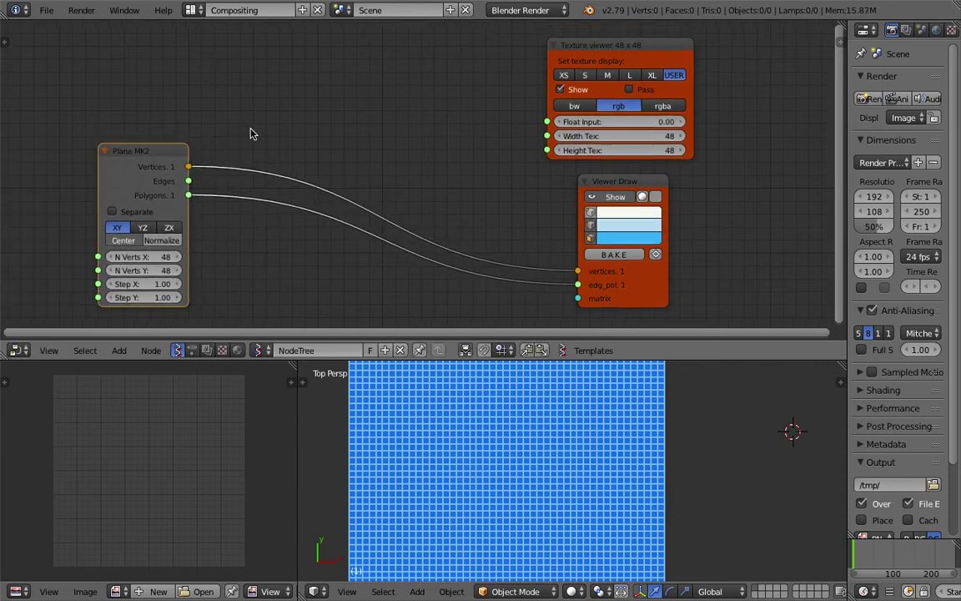
{"action": "left_click_drag", "start_coordinate": [153, 148], "coordinate": [113, 152]}
{"action": "middle_click_drag", "start_coordinate": [183, 116], "coordinate": [196, 113]}
{"action": "left_click_drag", "start_coordinate": [134, 158], "coordinate": [97, 151]}
Step: Add a Vector Noise MK2 node between the Plane MK2 and Texture viewer nodes and save the file
{"action": "key", "text": "shift+a"}
{"action": "left_click", "coordinate": [264, 97]}
{"action": "type", "text": "vo"}
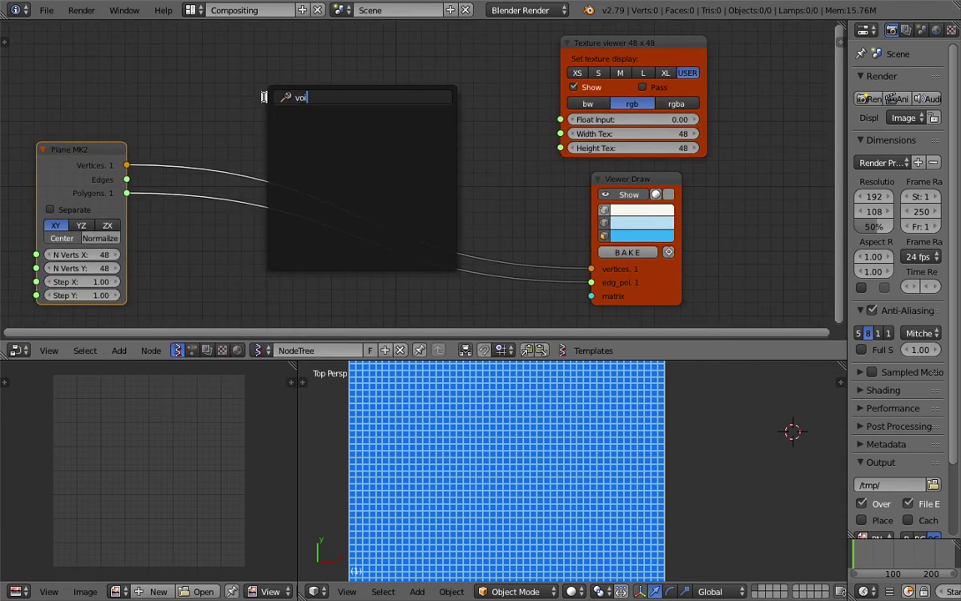
{"action": "type", "text": "noise"}
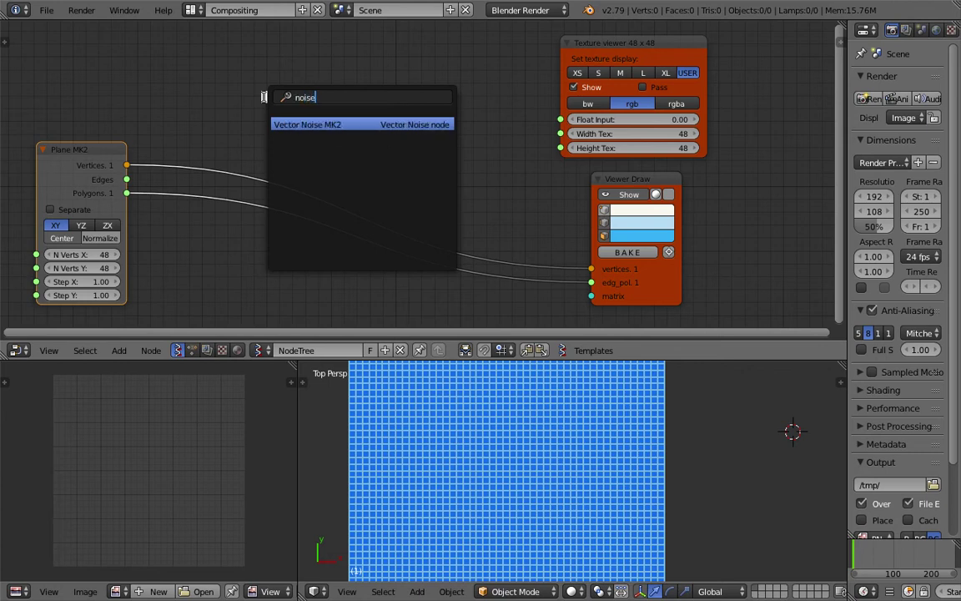
{"action": "key", "text": "Return"}
{"action": "left_click", "coordinate": [309, 57]}
{"action": "key", "text": "ctrl+s"}
{"action": "left_click", "coordinate": [309, 57]}
Step: Connect the plane's vertices to the Vector Noise vertices input and the noise output to the texture viewer's Float Input
{"action": "left_click_drag", "start_coordinate": [127, 166], "coordinate": [261, 119]}
{"action": "left_click_drag", "start_coordinate": [97, 153], "coordinate": [160, 156]}
{"action": "left_click_drag", "start_coordinate": [234, 142], "coordinate": [281, 117]}
{"action": "left_click_drag", "start_coordinate": [397, 75], "coordinate": [558, 119]}
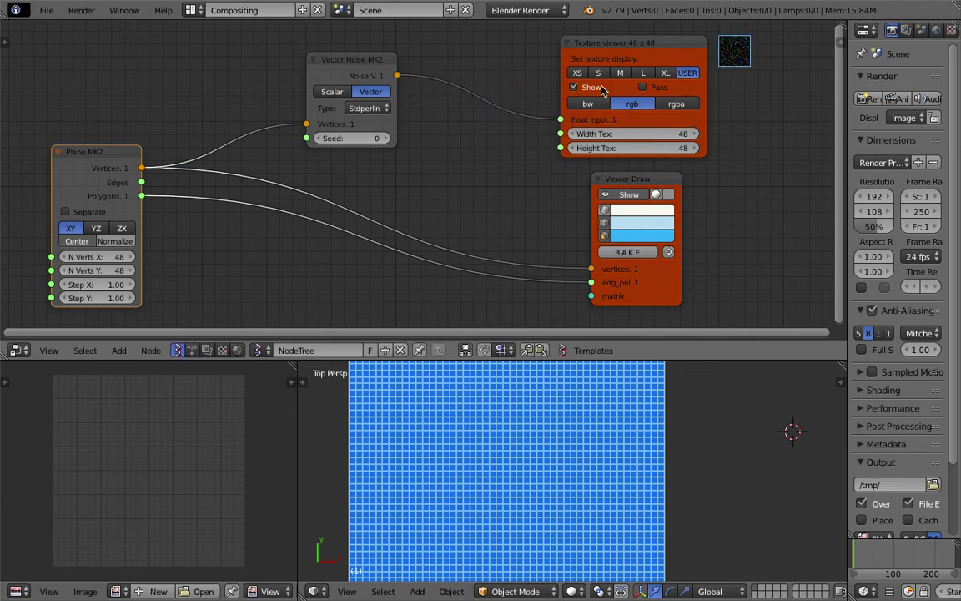
Step: Examine the small noise preview beside the Texture viewer node up close
{"action": "middle_click_drag", "start_coordinate": [613, 101], "coordinate": [329, 153]}
{"action": "scroll", "coordinate": [333, 150], "scroll_direction": "up", "scroll_amount": 5}
{"action": "scroll", "coordinate": [436, 114], "scroll_direction": "up", "scroll_amount": 8}
{"action": "middle_click_drag", "start_coordinate": [435, 114], "coordinate": [338, 245]}
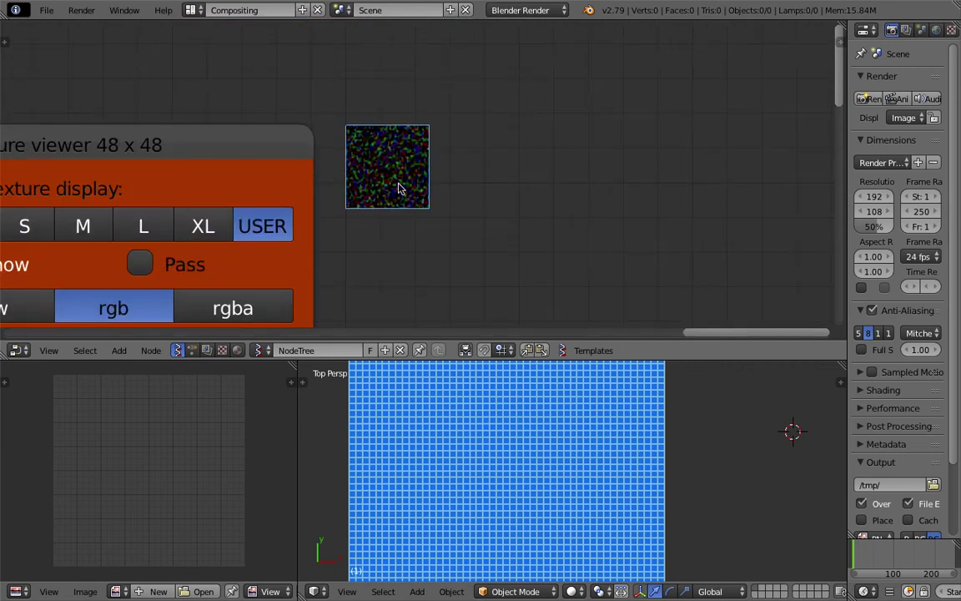
{"action": "scroll", "coordinate": [391, 167], "scroll_direction": "down", "scroll_amount": 4}
{"action": "middle_click_drag", "start_coordinate": [335, 199], "coordinate": [420, 157]}
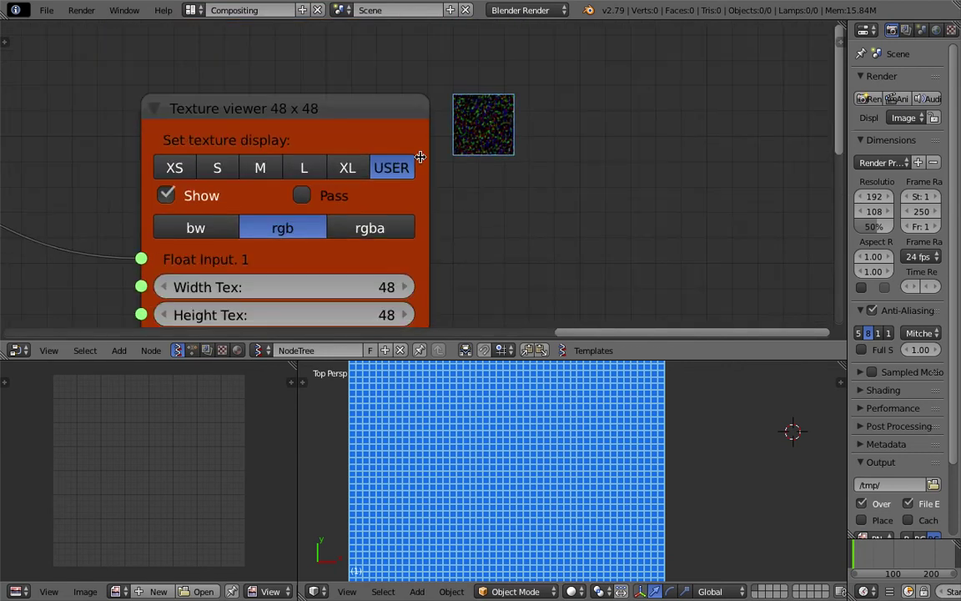
{"action": "scroll", "coordinate": [419, 162], "scroll_direction": "down", "scroll_amount": 5}
{"action": "middle_click_drag", "start_coordinate": [168, 176], "coordinate": [409, 121]}
{"action": "scroll", "coordinate": [414, 118], "scroll_direction": "down", "scroll_amount": 3}
{"action": "middle_click_drag", "start_coordinate": [644, 96], "coordinate": [649, 94]}
{"action": "middle_click_drag", "start_coordinate": [425, 279], "coordinate": [463, 278]}
{"action": "middle_click_drag", "start_coordinate": [577, 165], "coordinate": [601, 135]}
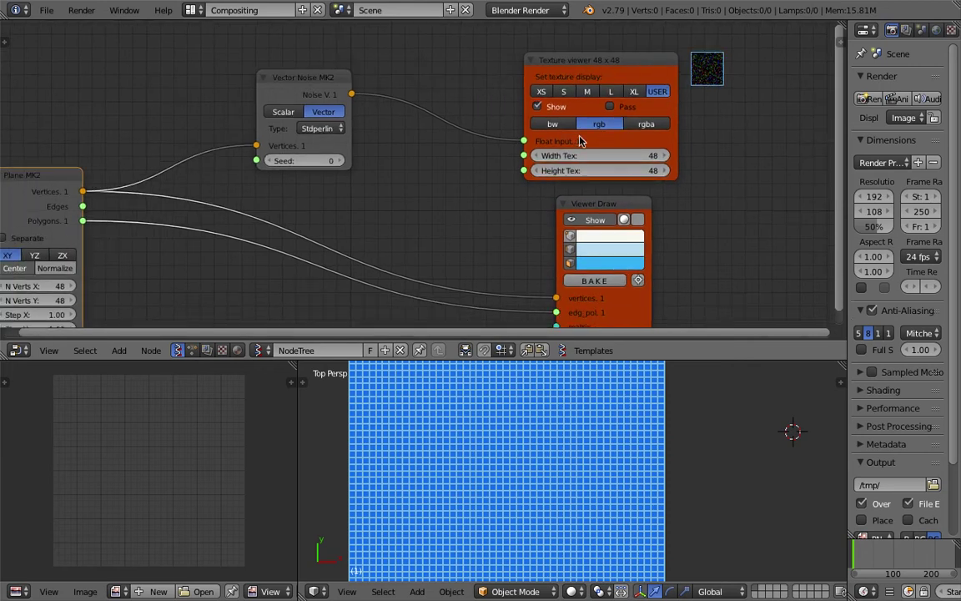
Step: Pass the texture viewer's output to the image editor, show the texture image there, and set the noise seed to 38
{"action": "middle_click_drag", "start_coordinate": [431, 143], "coordinate": [517, 133]}
{"action": "left_click_drag", "start_coordinate": [101, 162], "coordinate": [85, 167]}
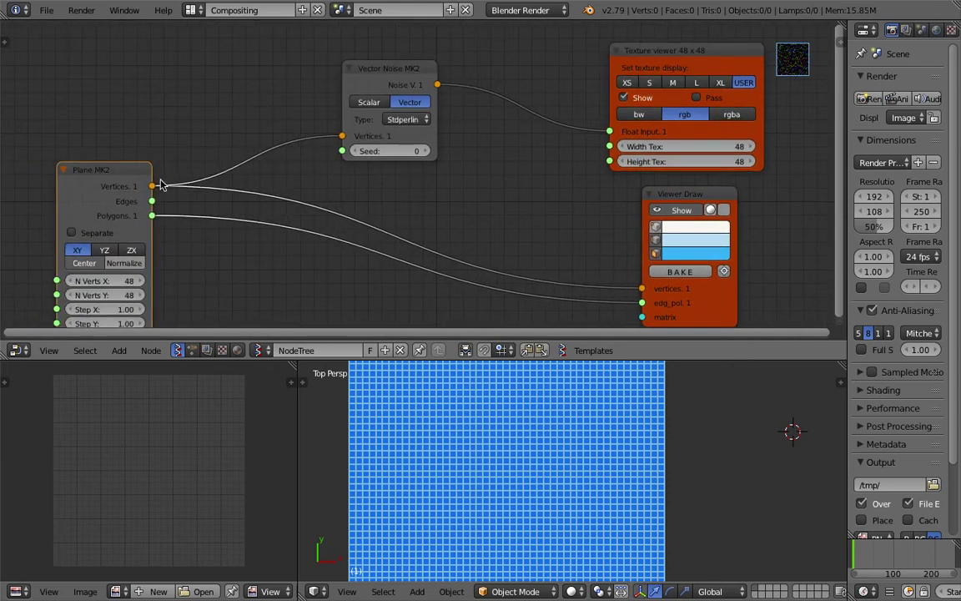
{"action": "left_click", "coordinate": [699, 99]}
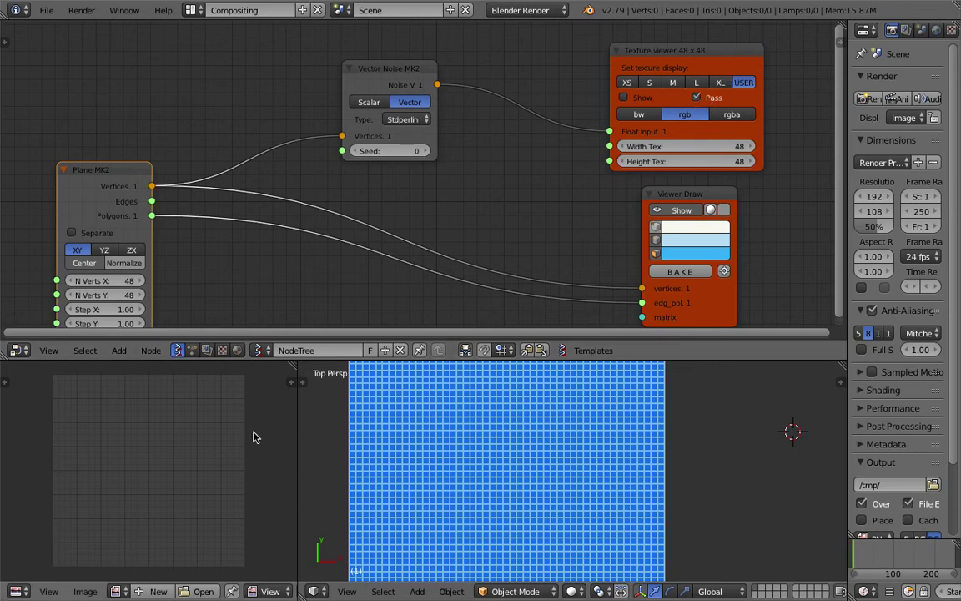
{"action": "left_click", "coordinate": [131, 590]}
{"action": "left_click", "coordinate": [148, 443]}
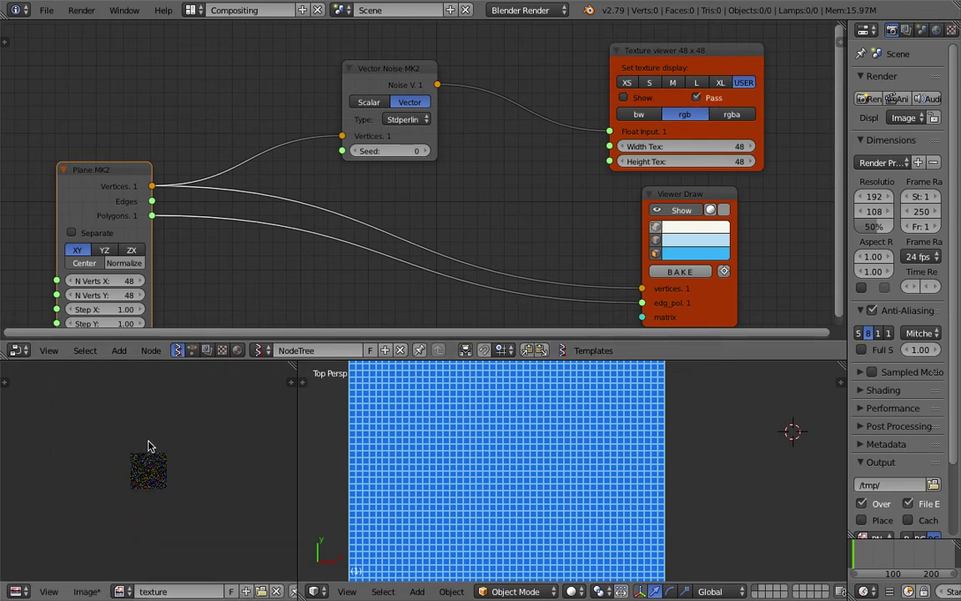
{"action": "left_click_drag", "start_coordinate": [414, 152], "coordinate": [446, 151]}
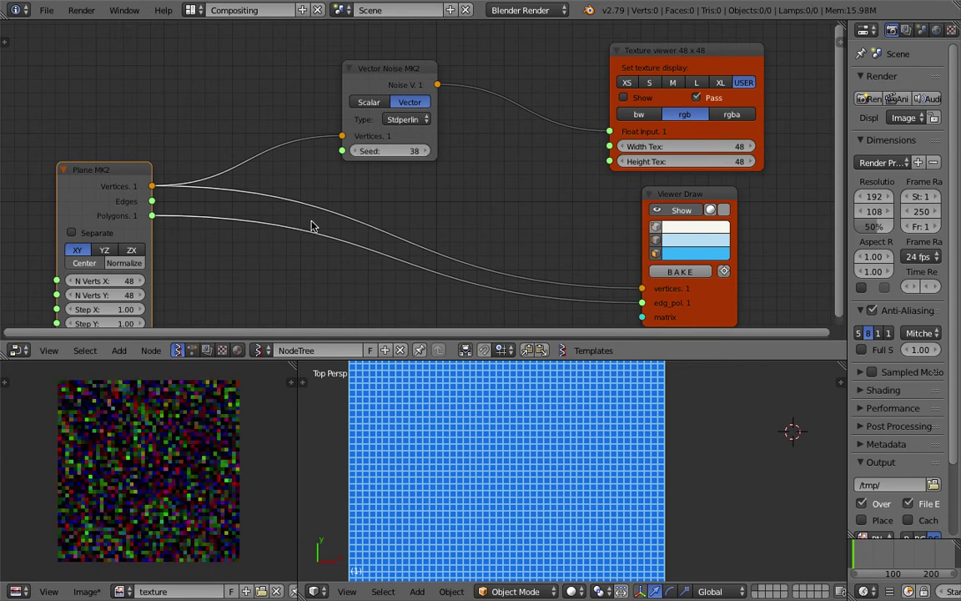
Step: Move the Plane MK2 node outward and insert a Vector Math node on the link between it and Vector Noise
{"action": "middle_click_drag", "start_coordinate": [385, 131], "coordinate": [421, 112]}
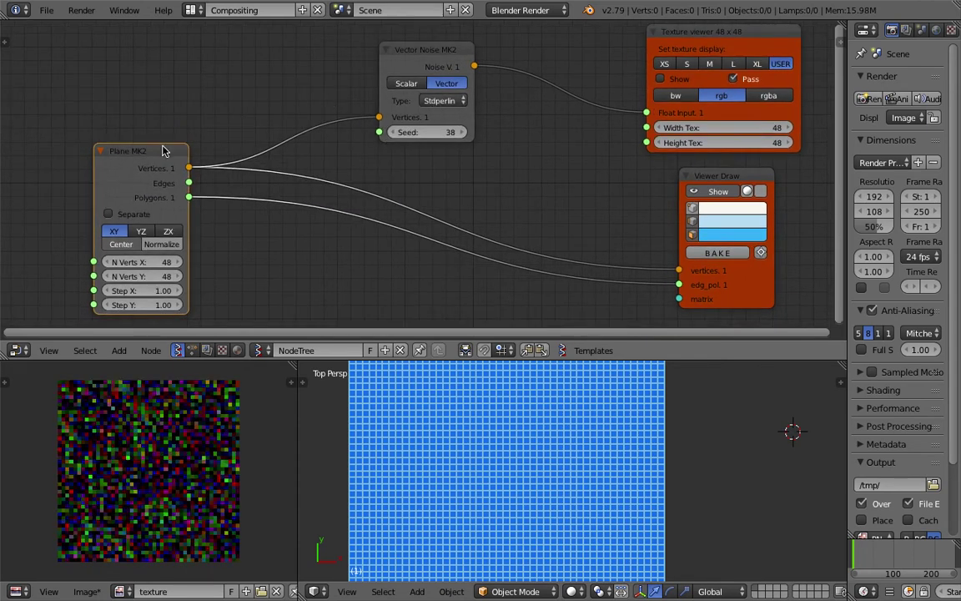
{"action": "left_click_drag", "start_coordinate": [163, 148], "coordinate": [117, 158]}
{"action": "key", "text": "alt+space"}
{"action": "type", "text": "vector"}
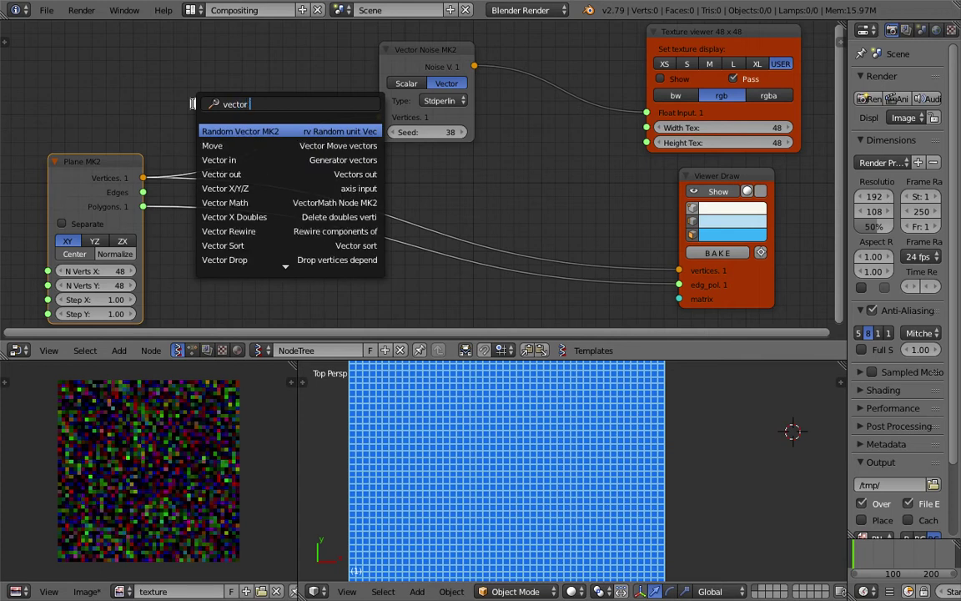
{"action": "key", "text": "Down"}
{"action": "key", "text": "Down"}
{"action": "key", "text": "Down"}
{"action": "key", "text": "Down"}
{"action": "key", "text": "Down"}
{"action": "key", "text": "Return"}
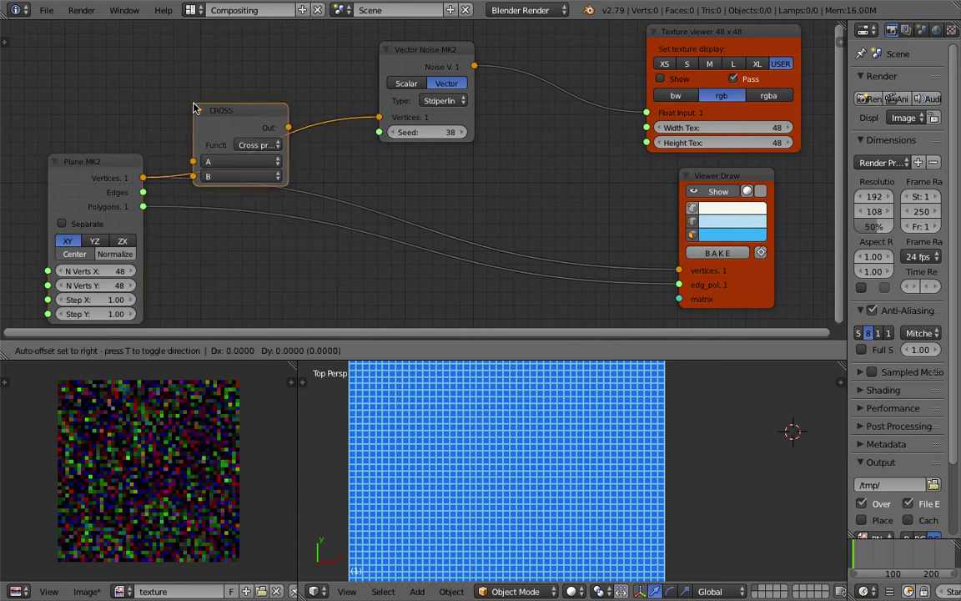
{"action": "left_click", "coordinate": [222, 101]}
Step: Set the Vector Math node's function to Multiply Scalar with an amount of 0.19
{"action": "left_click", "coordinate": [278, 138]}
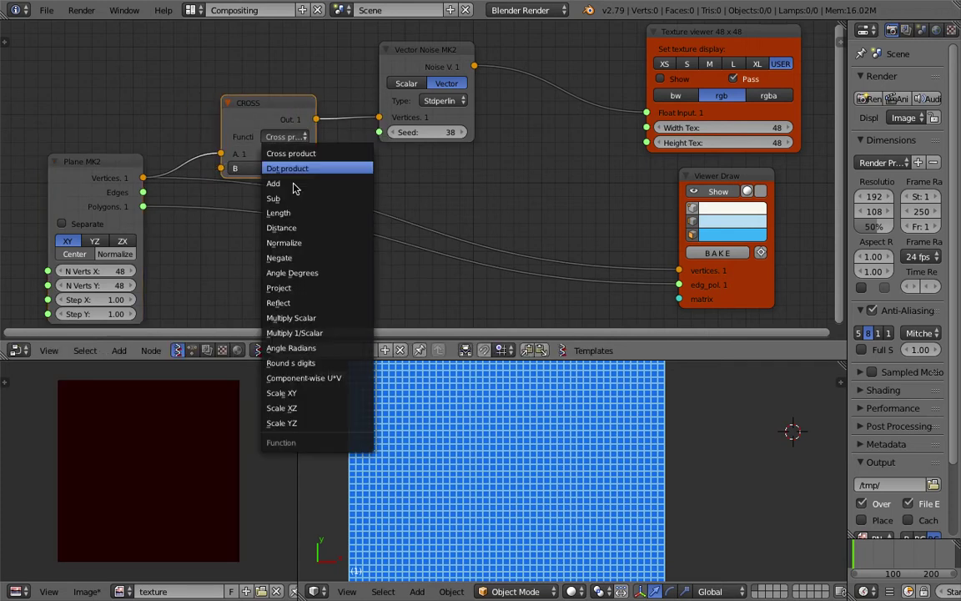
{"action": "left_click", "coordinate": [307, 321]}
{"action": "left_click_drag", "start_coordinate": [275, 169], "coordinate": [148, 167]}
{"action": "middle_click_drag", "start_coordinate": [430, 126], "coordinate": [428, 144]}
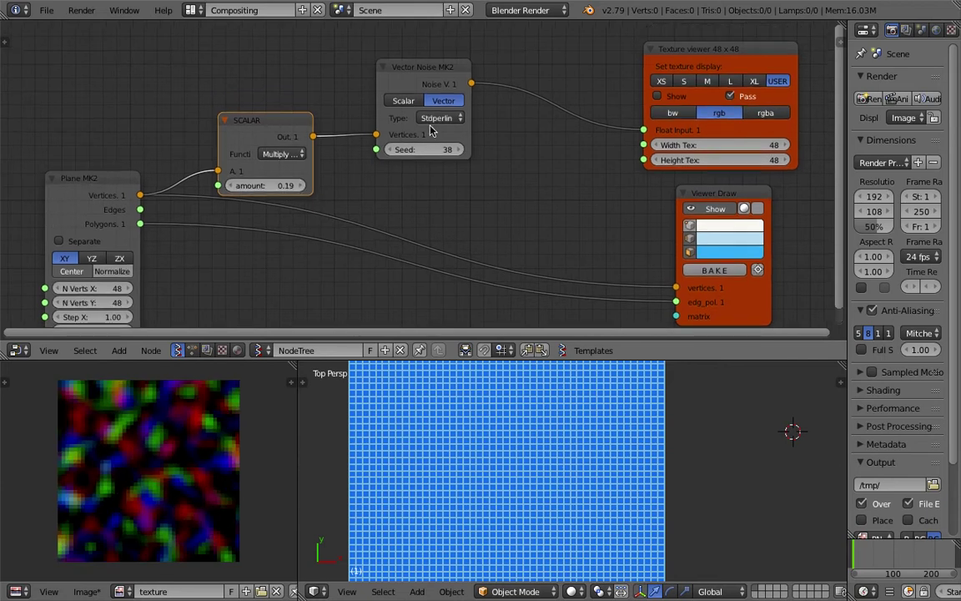
Step: Set the Vector Noise type to Newperlin and its seed to 79
{"action": "left_click", "coordinate": [451, 122]}
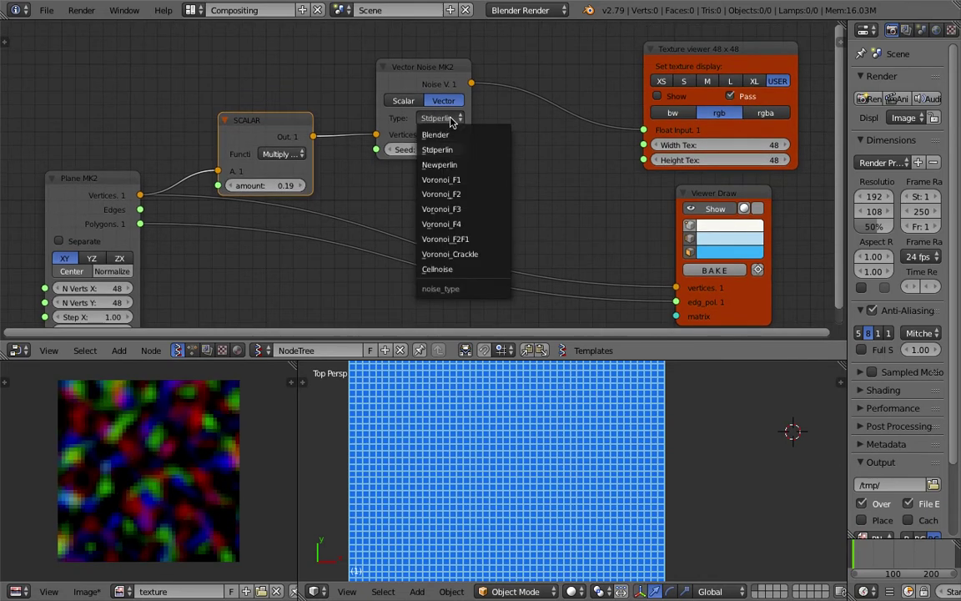
{"action": "left_click", "coordinate": [440, 165]}
{"action": "scroll", "coordinate": [440, 162], "scroll_direction": "down", "scroll_amount": 1}
{"action": "left_click_drag", "start_coordinate": [440, 156], "coordinate": [474, 155]}
Step: Spread out the plane, scalar, noise and viewer nodes, leaving free space before Viewer Draw, and save the file
{"action": "left_click_drag", "start_coordinate": [177, 179], "coordinate": [137, 183]}
{"action": "middle_click_drag", "start_coordinate": [399, 174], "coordinate": [386, 160]}
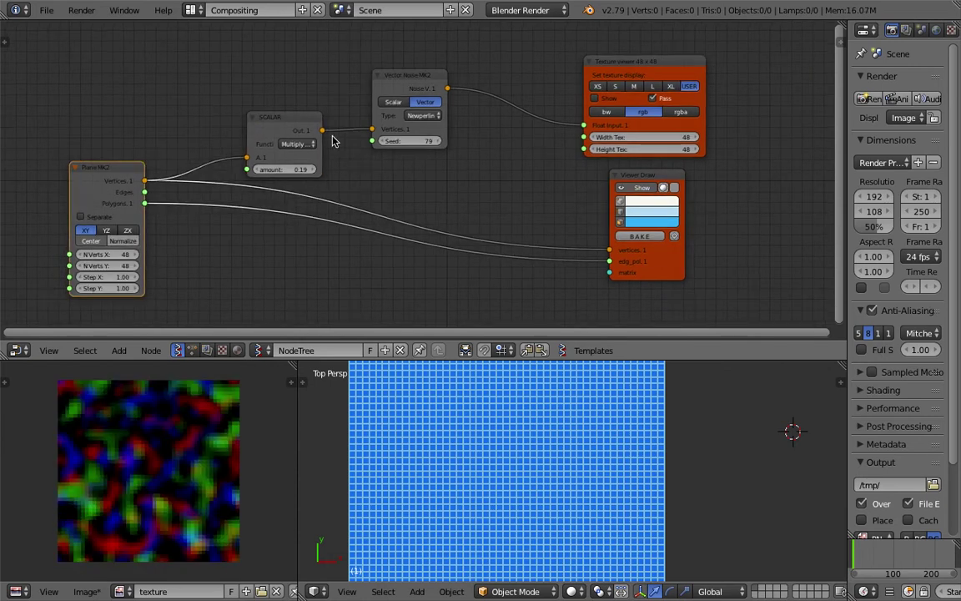
{"action": "left_click_drag", "start_coordinate": [305, 124], "coordinate": [272, 113]}
{"action": "left_click_drag", "start_coordinate": [408, 81], "coordinate": [389, 71]}
{"action": "left_click_drag", "start_coordinate": [637, 60], "coordinate": [615, 50]}
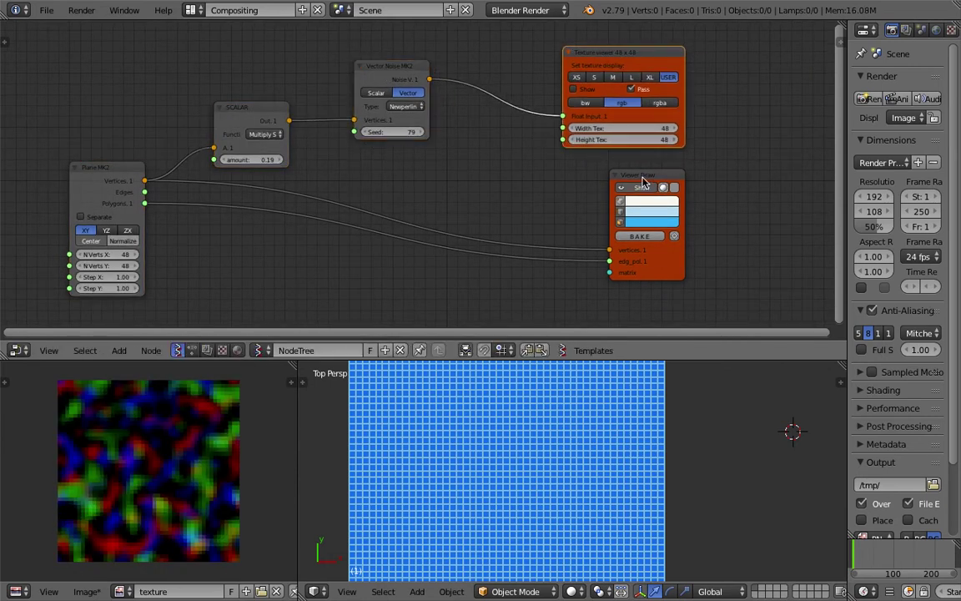
{"action": "left_click_drag", "start_coordinate": [644, 178], "coordinate": [700, 189]}
{"action": "key", "text": "ctrl+s"}
{"action": "left_click", "coordinate": [699, 190]}
{"action": "scroll", "coordinate": [512, 200], "scroll_direction": "down", "scroll_amount": 1}
{"action": "scroll", "coordinate": [512, 203], "scroll_direction": "up", "scroll_amount": 1}
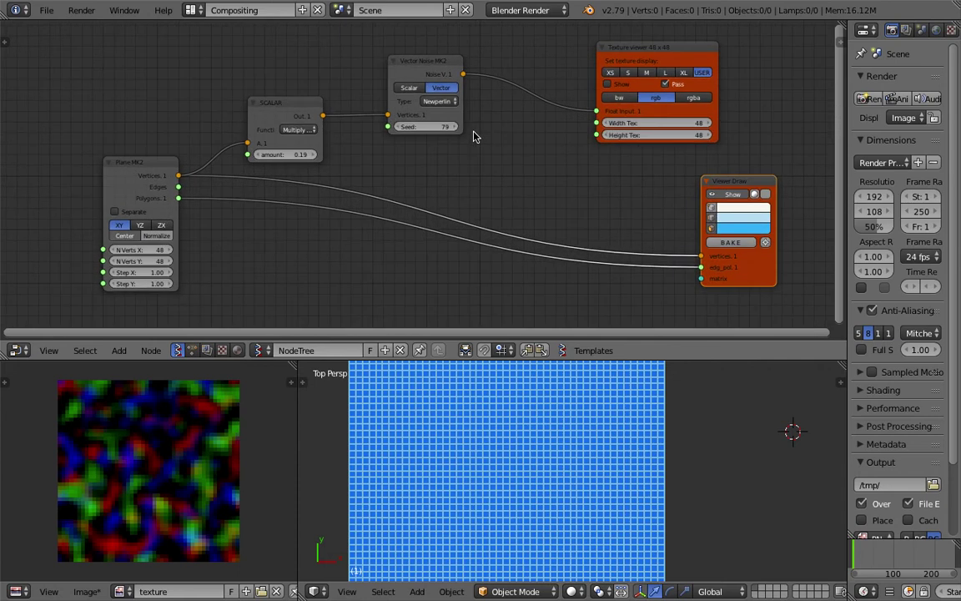
Step: Add a second Vector Math node beneath the Texture viewer, just before the Viewer Draw node
{"action": "mouse_move", "coordinate": [466, 75]}
{"action": "left_mouse_down"}
{"action": "mouse_move", "coordinate": [492, 96]}
{"action": "mouse_move", "coordinate": [472, 93]}
{"action": "left_mouse_up"}
{"action": "key", "text": "alt+space"}
{"action": "type", "text": "vector m"}
{"action": "key", "text": "Down"}
{"action": "key", "text": "Down"}
{"action": "key", "text": "Return"}
{"action": "left_click", "coordinate": [550, 172]}
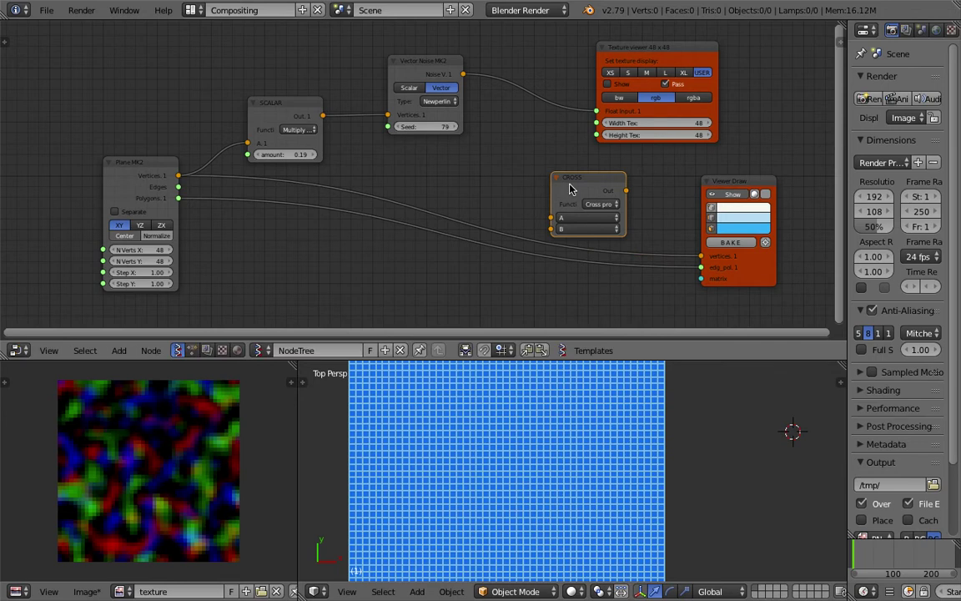
Step: Set the new Vector Math node to Add, feed it the noise and plane vertices, and connect its output to Viewer Draw's vertices
{"action": "left_click", "coordinate": [599, 204]}
{"action": "left_click", "coordinate": [609, 239]}
{"action": "left_click_drag", "start_coordinate": [463, 74], "coordinate": [177, 176]}
{"action": "left_click_drag", "start_coordinate": [627, 191], "coordinate": [703, 257]}
{"action": "mouse_move", "coordinate": [593, 502]}
{"action": "middle_mouse_down"}
{"action": "mouse_move", "coordinate": [583, 493]}
{"action": "mouse_move", "coordinate": [602, 386]}
{"action": "mouse_move", "coordinate": [623, 458]}
{"action": "mouse_move", "coordinate": [540, 467]}
{"action": "middle_mouse_up"}
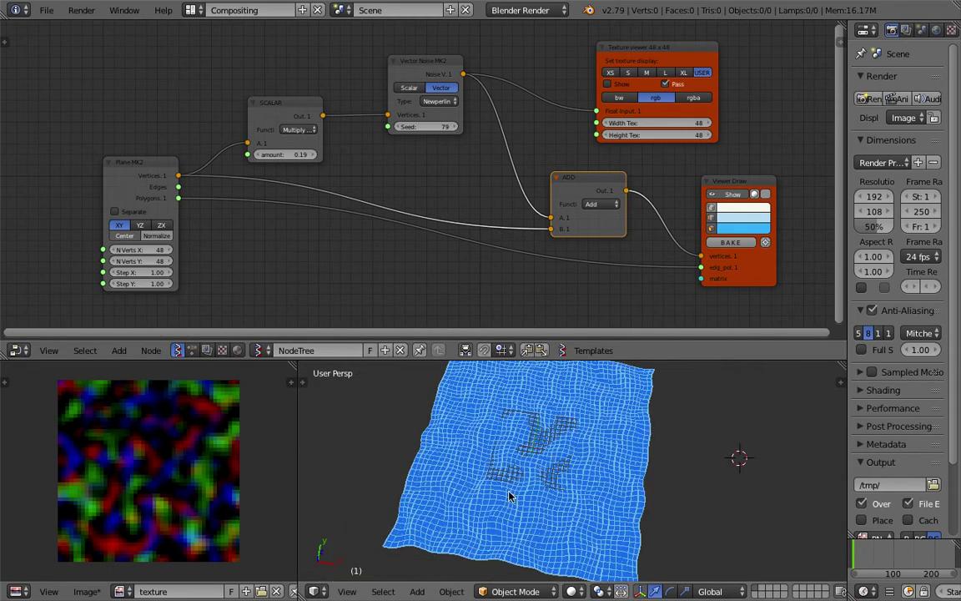
{"action": "left_click", "coordinate": [349, 592]}
{"action": "left_click", "coordinate": [377, 519]}
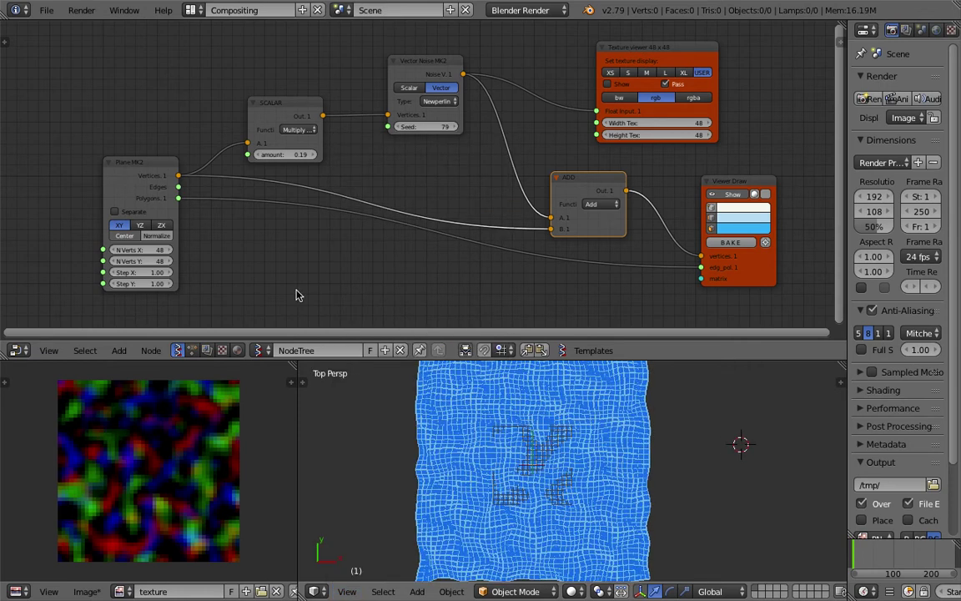
Step: Save the file under the next incremented version number of sv_alien_tile_procedural
{"action": "left_click", "coordinate": [47, 10]}
{"action": "left_click", "coordinate": [113, 127]}
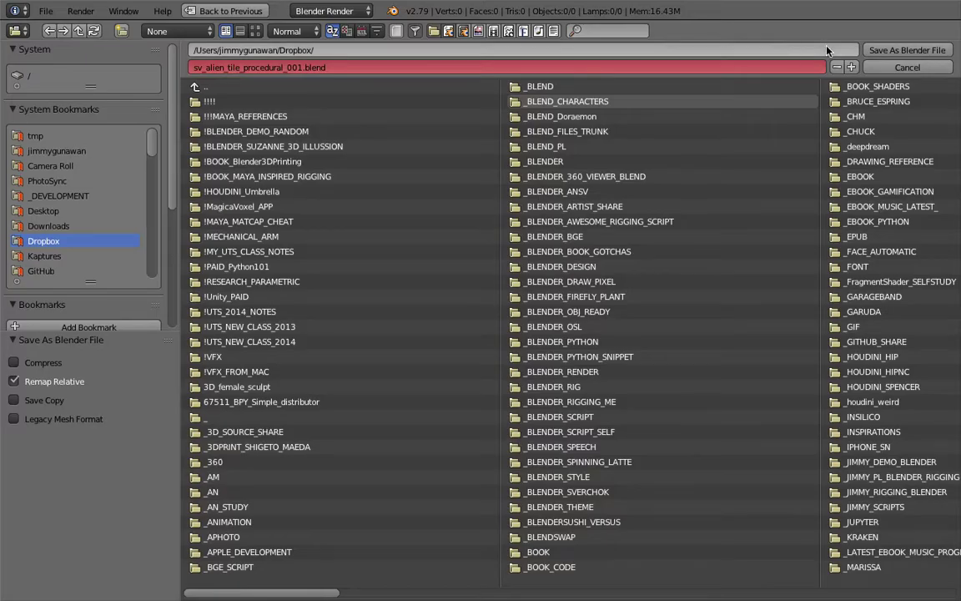
{"action": "left_click", "coordinate": [852, 66]}
{"action": "left_click", "coordinate": [892, 49]}
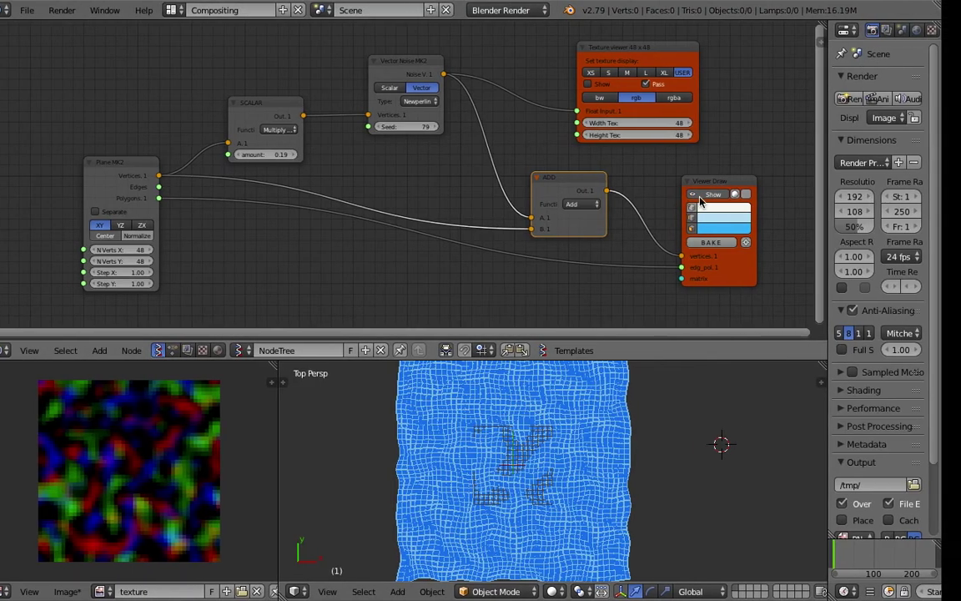
Step: Switch to the browser and examine the Multiply, Cosine and Arccosine node setup in the Stack Exchange answer on repeating patterns
{"action": "scroll", "coordinate": [318, 469], "scroll_direction": "down", "scroll_amount": 2}
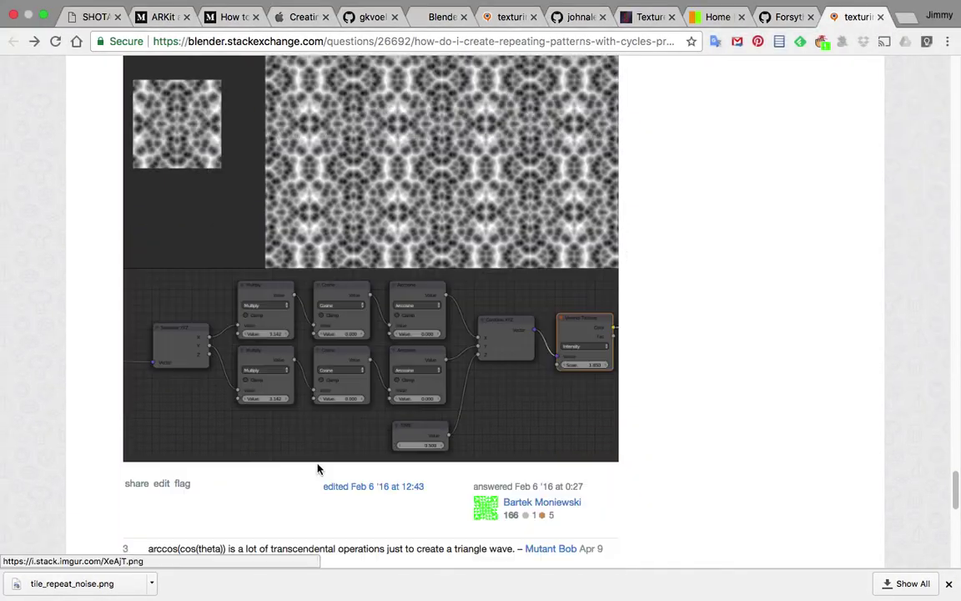
{"action": "scroll", "coordinate": [264, 353], "scroll_direction": "down", "scroll_amount": 1}
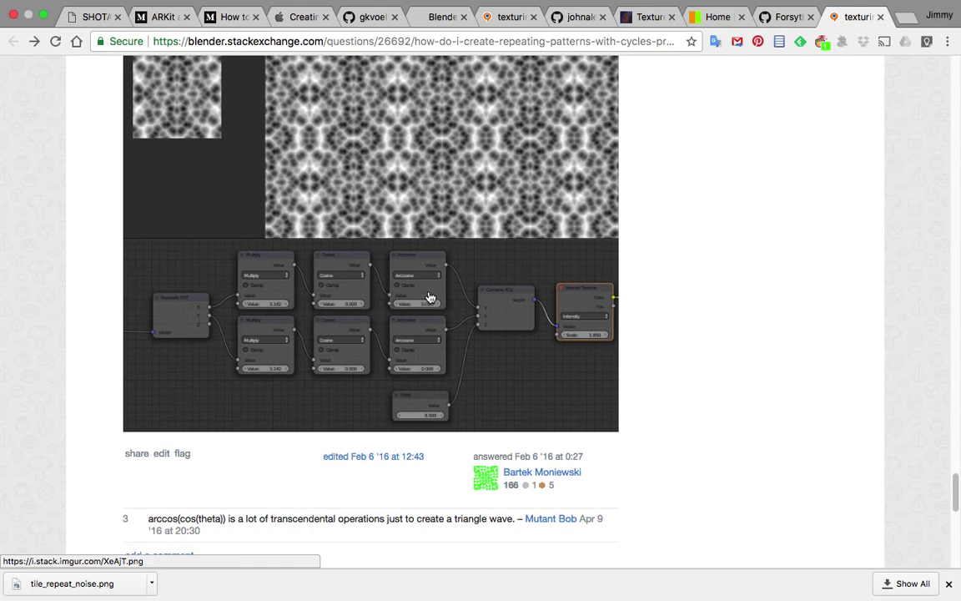
{"action": "key", "text": "ctrl+Right"}
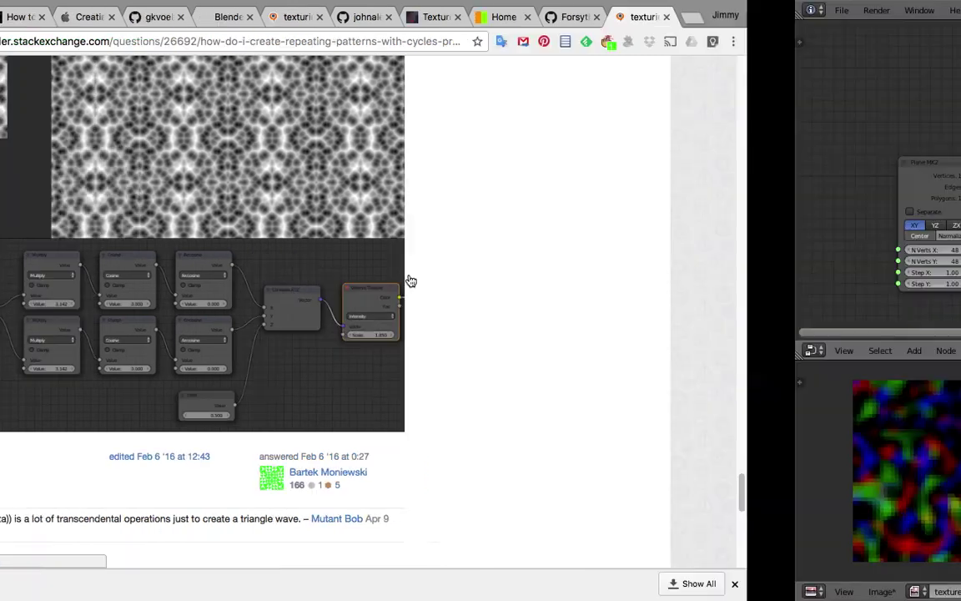
Step: Return to Blender, move the Plane MK2 node away from the Multiply Scalar node, and shift the Add node closer to Viewer Draw
{"action": "scroll", "coordinate": [262, 206], "scroll_direction": "left", "scroll_amount": 1}
{"action": "left_click_drag", "start_coordinate": [171, 178], "coordinate": [36, 252]}
{"action": "scroll", "coordinate": [201, 257], "scroll_direction": "down", "scroll_amount": 2}
{"action": "left_click_drag", "start_coordinate": [781, 134], "coordinate": [788, 172]}
{"action": "scroll", "coordinate": [590, 188], "scroll_direction": "down", "scroll_amount": 3}
{"action": "left_click", "coordinate": [602, 151]}
{"action": "left_click_drag", "start_coordinate": [602, 150], "coordinate": [640, 166]}
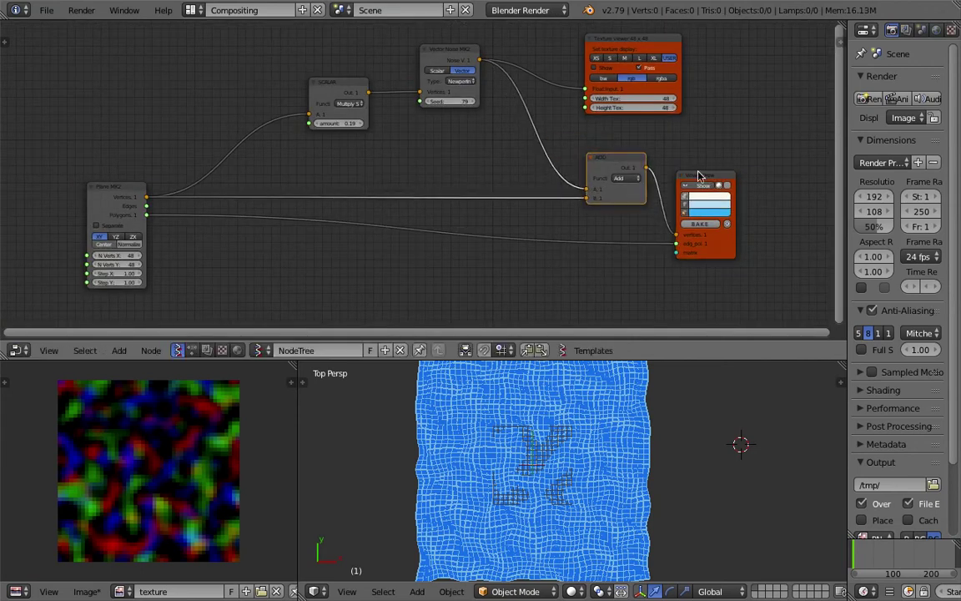
Step: Shift the Viewer Draw, Texture viewer and Add nodes outward and move Plane MK2 still farther from the Multiply Scalar node
{"action": "left_click_drag", "start_coordinate": [699, 176], "coordinate": [725, 185]}
{"action": "left_click_drag", "start_coordinate": [650, 42], "coordinate": [741, 41]}
{"action": "left_click_drag", "start_coordinate": [638, 159], "coordinate": [673, 167]}
{"action": "scroll", "coordinate": [533, 145], "scroll_direction": "left", "scroll_amount": 2}
{"action": "left_click_drag", "start_coordinate": [177, 191], "coordinate": [107, 257]}
{"action": "middle_click_drag", "start_coordinate": [115, 250], "coordinate": [134, 204]}
Step: Add a Vector out node above Plane MK2 and connect the plane's Vertices output to its Vectors input
{"action": "key", "text": "alt+space"}
{"action": "type", "text": "vector o"}
{"action": "key", "text": "Return"}
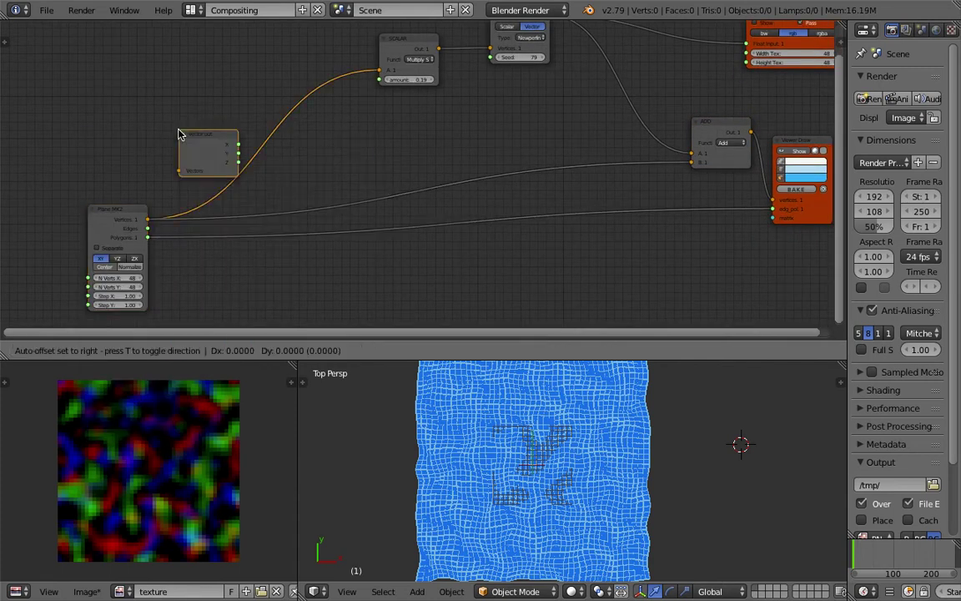
{"action": "left_click", "coordinate": [177, 117]}
{"action": "left_click_drag", "start_coordinate": [148, 220], "coordinate": [191, 142]}
{"action": "scroll", "coordinate": [268, 150], "scroll_direction": "up", "scroll_amount": 2}
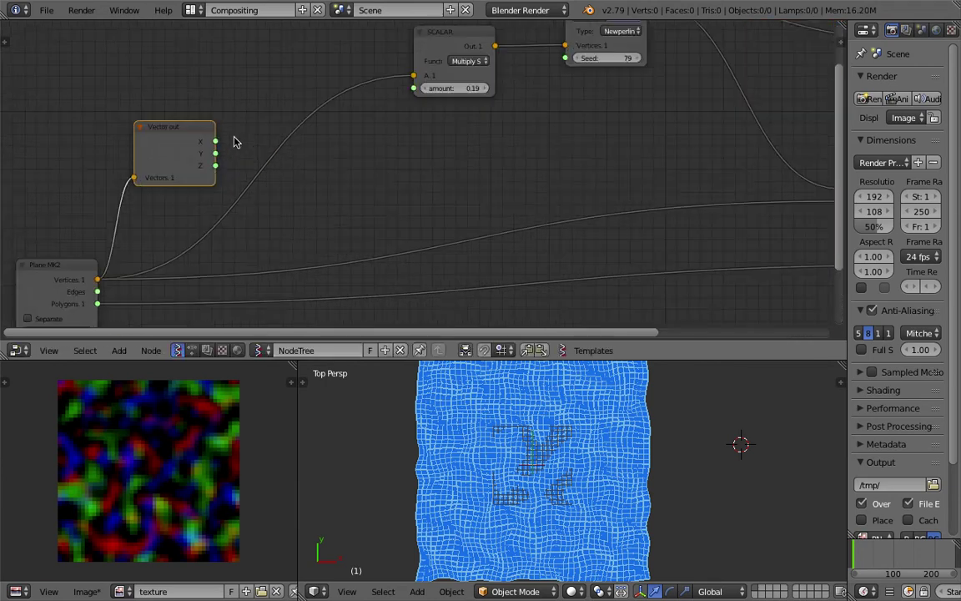
Step: Move the Multiply Scalar and Vector Noise MK2 nodes up and toward the Texture viewer to make room after Vector out
{"action": "middle_click_drag", "start_coordinate": [287, 116], "coordinate": [288, 120]}
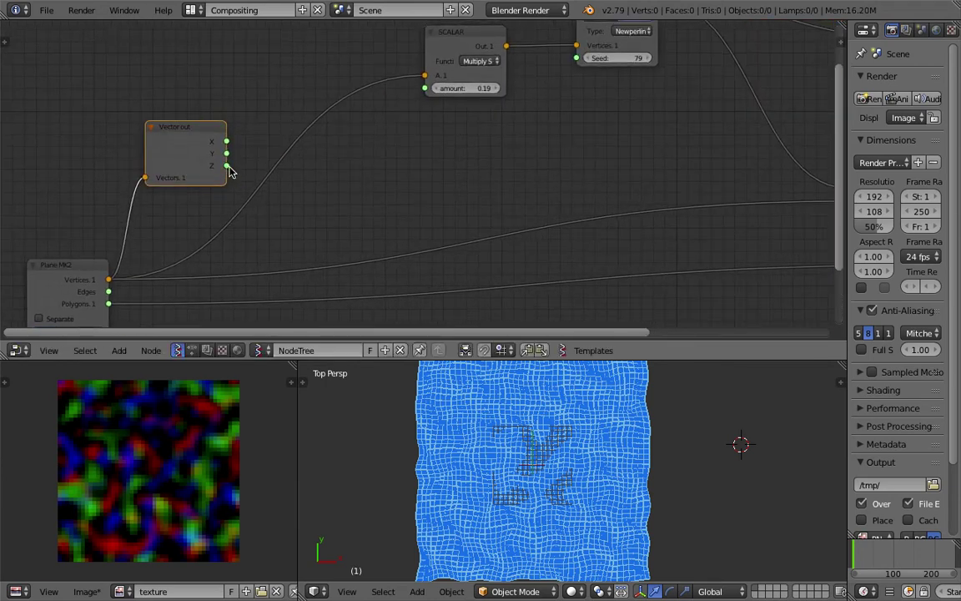
{"action": "middle_click_drag", "start_coordinate": [224, 145], "coordinate": [224, 124]}
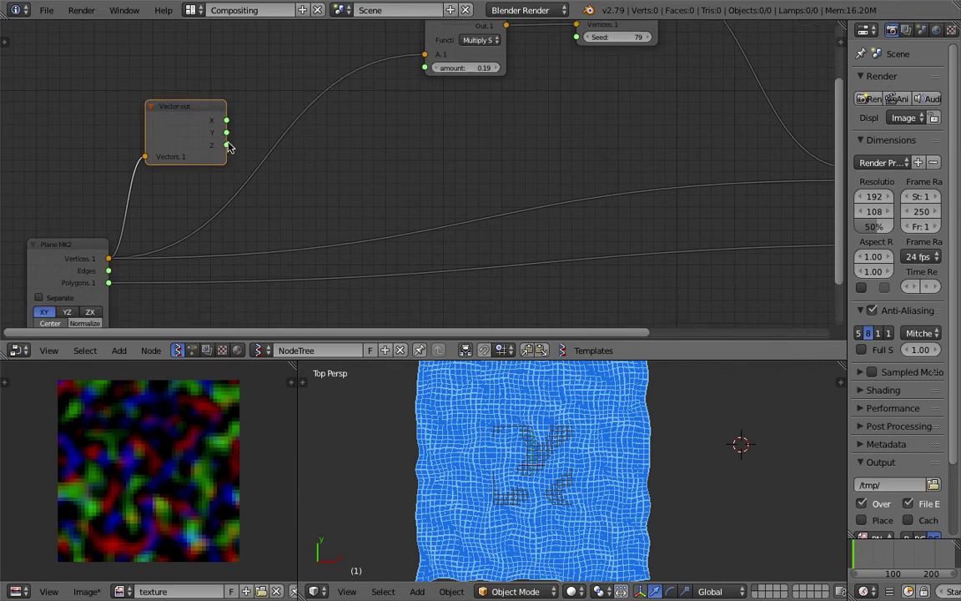
{"action": "left_click_drag", "start_coordinate": [230, 130], "coordinate": [253, 135]}
{"action": "scroll", "coordinate": [254, 136], "scroll_direction": "down", "scroll_amount": 1}
{"action": "scroll", "coordinate": [417, 134], "scroll_direction": "down", "scroll_amount": 3}
{"action": "middle_click_drag", "start_coordinate": [415, 159], "coordinate": [435, 200]}
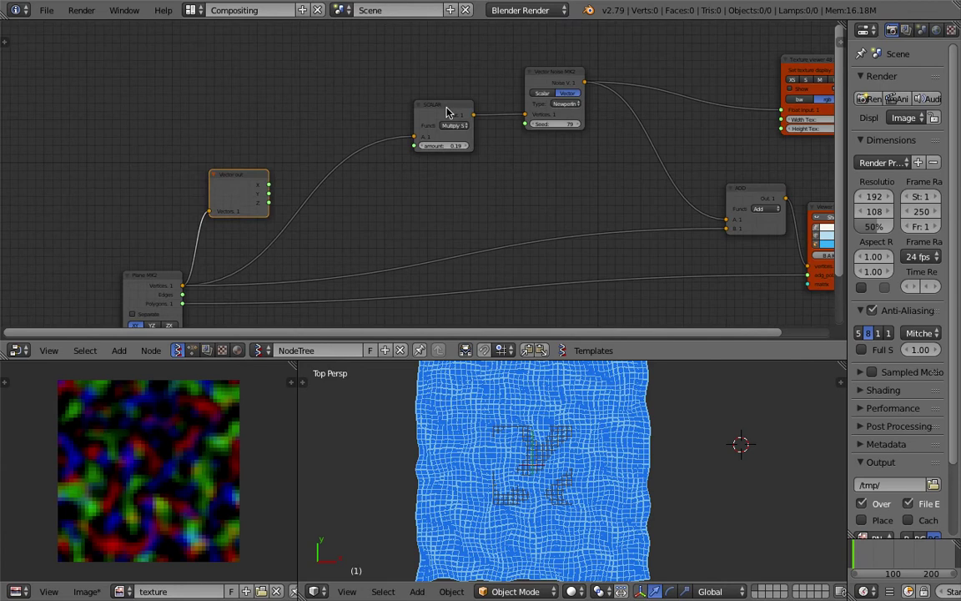
{"action": "left_click_drag", "start_coordinate": [448, 110], "coordinate": [422, 55]}
{"action": "left_click_drag", "start_coordinate": [532, 72], "coordinate": [521, 50]}
{"action": "left_click_drag", "start_coordinate": [436, 57], "coordinate": [459, 55]}
{"action": "left_click_drag", "start_coordinate": [538, 54], "coordinate": [637, 57]}
{"action": "left_click_drag", "start_coordinate": [465, 56], "coordinate": [559, 64]}
Step: Move Vector out and Plane MK2 farther away from the Multiply Scalar node, saving over the existing file
{"action": "left_click_drag", "start_coordinate": [252, 186], "coordinate": [200, 147]}
{"action": "key", "text": "ctrl+s"}
{"action": "left_click", "coordinate": [200, 145]}
{"action": "left_click_drag", "start_coordinate": [134, 276], "coordinate": [13, 269]}
{"action": "left_click_drag", "start_coordinate": [200, 140], "coordinate": [88, 127]}
Step: Add a Math MK2 node with the Multiply function above and beyond the Vector out node
{"action": "middle_click_drag", "start_coordinate": [192, 145], "coordinate": [249, 159]}
{"action": "key", "text": "alt+space"}
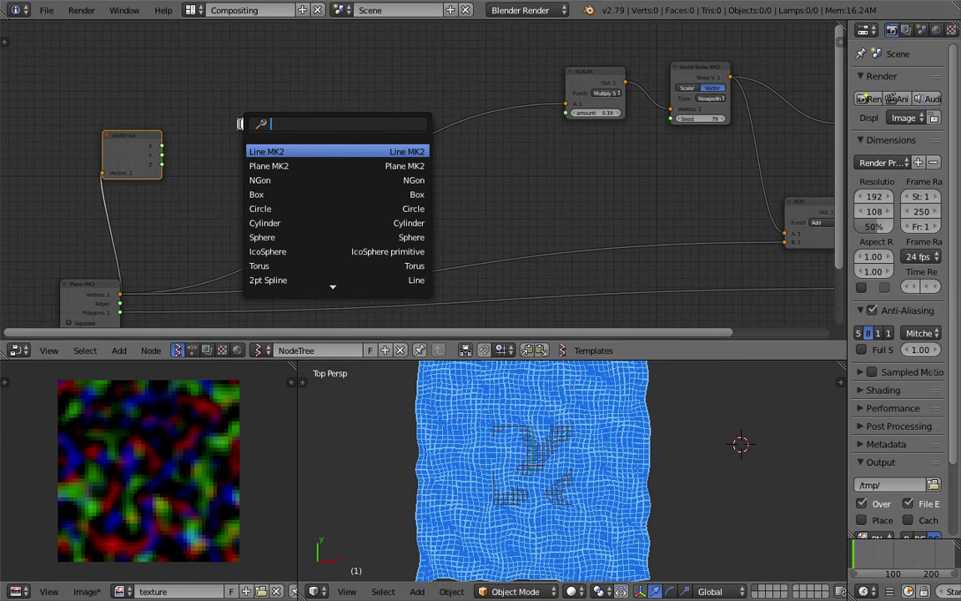
{"action": "type", "text": "math"}
{"action": "key", "text": "Down"}
{"action": "key", "text": "Down"}
{"action": "key", "text": "Return"}
{"action": "left_click", "coordinate": [211, 95]}
{"action": "scroll", "coordinate": [216, 96], "scroll_direction": "up", "scroll_amount": 4}
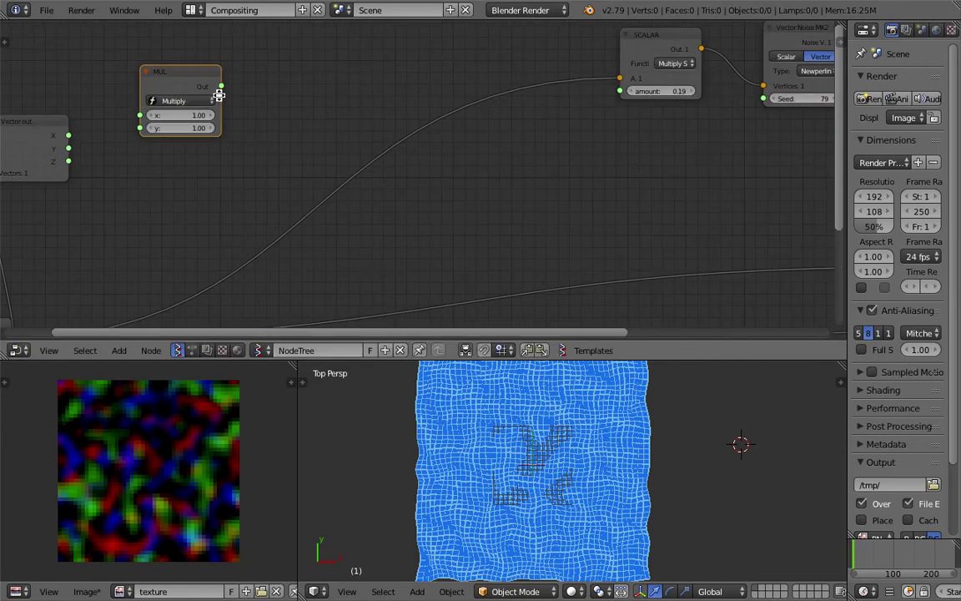
{"action": "middle_click_drag", "start_coordinate": [218, 96], "coordinate": [291, 143]}
{"action": "left_click_drag", "start_coordinate": [260, 131], "coordinate": [257, 97]}
{"action": "key", "text": "shift+d"}
{"action": "left_click", "coordinate": [250, 190]}
{"action": "left_click", "coordinate": [244, 100]}
{"action": "left_click", "coordinate": [249, 182]}
{"action": "key", "text": "x"}
Step: Duplicate the Multiply math node, place the copy beside it, and set the copy's function to Cosine
{"action": "left_click", "coordinate": [252, 100]}
{"action": "key", "text": "shift+d"}
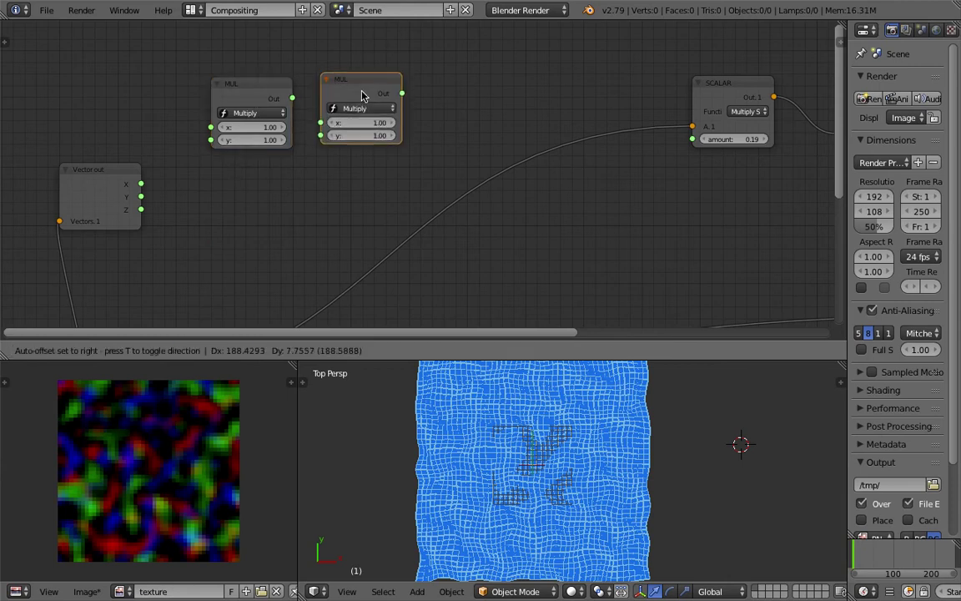
{"action": "left_click", "coordinate": [361, 96]}
{"action": "left_click", "coordinate": [358, 108]}
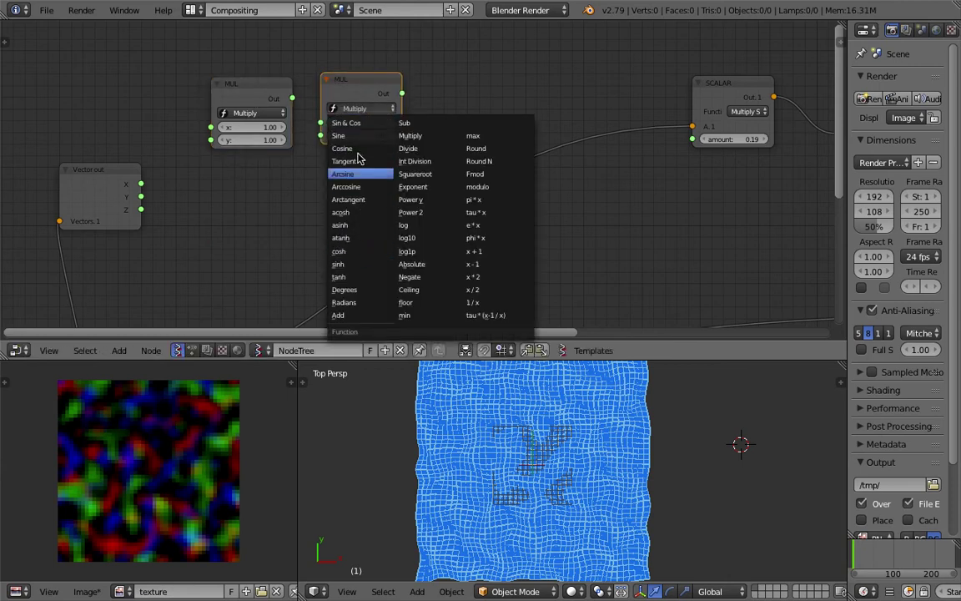
{"action": "left_click", "coordinate": [342, 148]}
Step: Duplicate the Cosine node, place the copy beyond it, and set the copy's function to Arccosine
{"action": "key", "text": "shift+d"}
{"action": "left_click", "coordinate": [466, 98]}
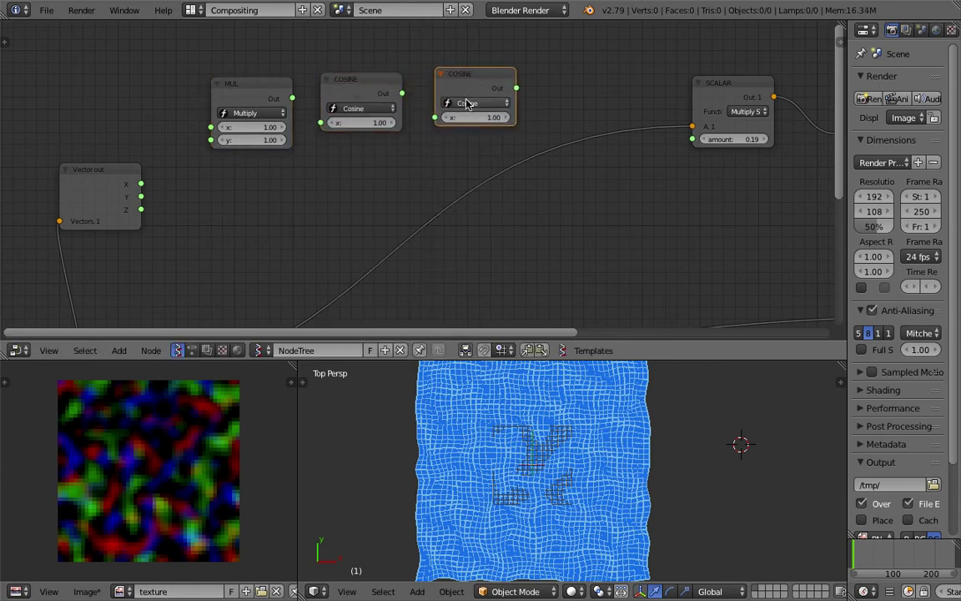
{"action": "left_click", "coordinate": [467, 101]}
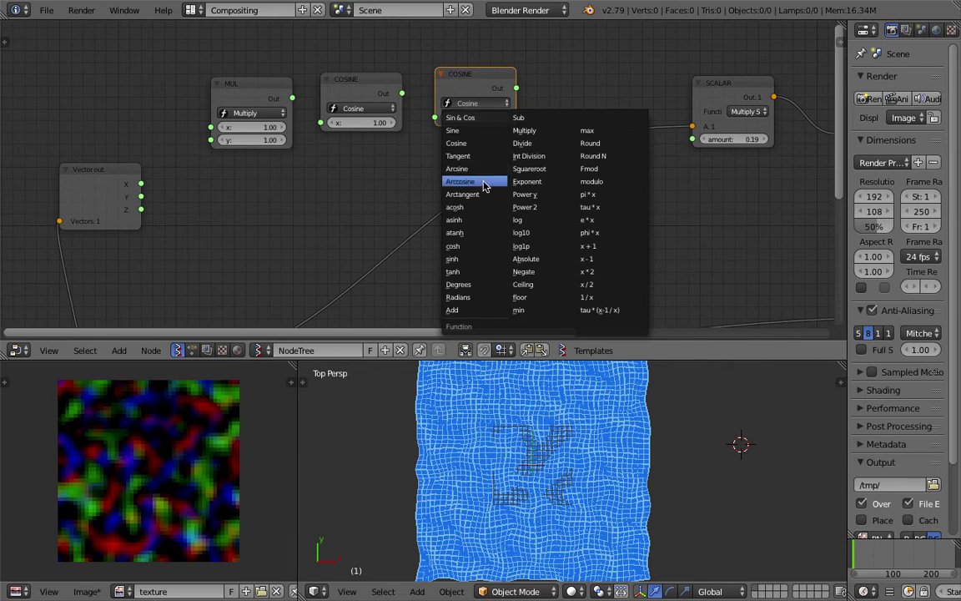
{"action": "left_click", "coordinate": [483, 183]}
Step: Link Vector out's X through the Multiply, Cosine and Arccosine nodes in sequence, spacing the nodes closer together
{"action": "middle_click_drag", "start_coordinate": [466, 186], "coordinate": [503, 179]}
{"action": "left_click_drag", "start_coordinate": [194, 170], "coordinate": [265, 113]}
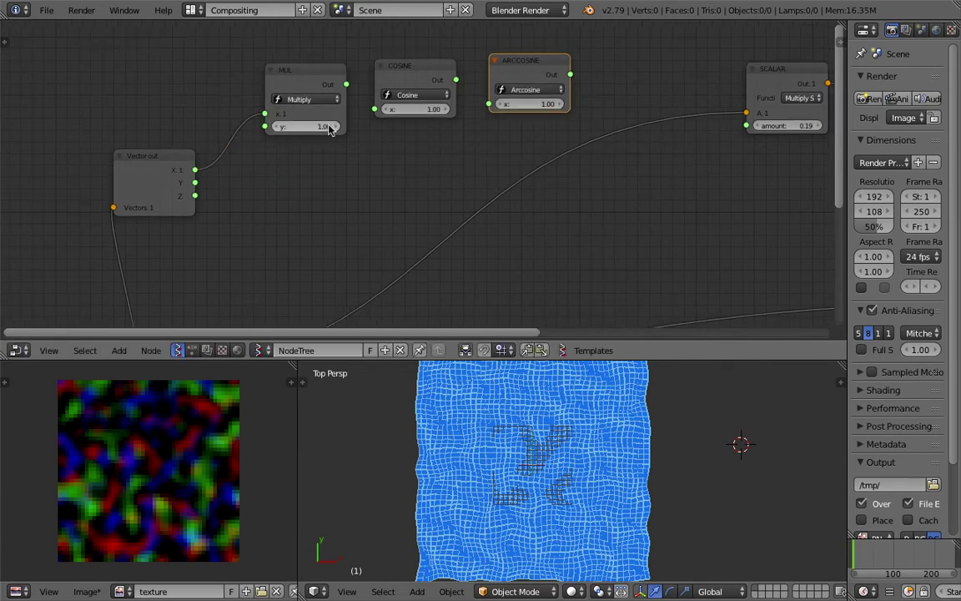
{"action": "left_click_drag", "start_coordinate": [331, 79], "coordinate": [309, 75]}
{"action": "left_click_drag", "start_coordinate": [327, 81], "coordinate": [373, 109]}
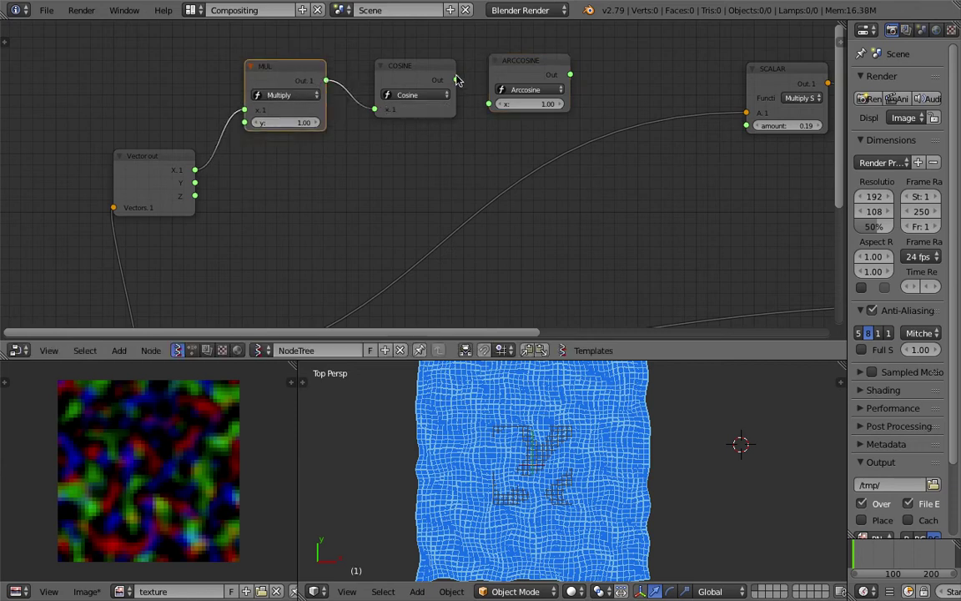
{"action": "left_click_drag", "start_coordinate": [458, 80], "coordinate": [427, 76]}
{"action": "left_click_drag", "start_coordinate": [426, 77], "coordinate": [470, 93]}
{"action": "left_click_drag", "start_coordinate": [533, 71], "coordinate": [488, 72]}
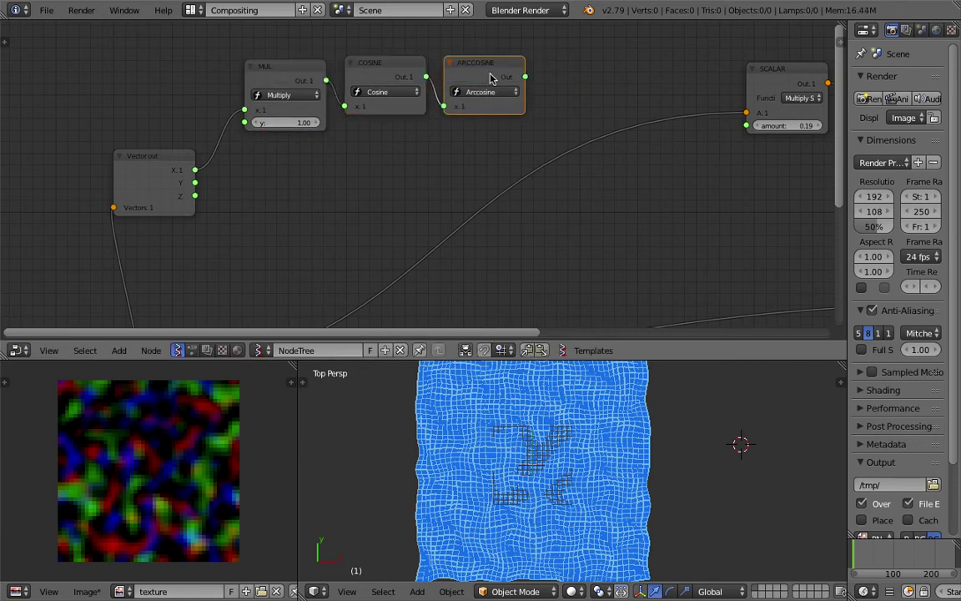
Step: Nudge Vector out aside and duplicate the linked Multiply, Cosine and Arccosine nodes as a second row beneath the first
{"action": "scroll", "coordinate": [417, 170], "scroll_direction": "down", "scroll_amount": 3}
{"action": "middle_click_drag", "start_coordinate": [417, 170], "coordinate": [408, 142]}
{"action": "left_click_drag", "start_coordinate": [211, 140], "coordinate": [198, 134]}
{"action": "left_click", "coordinate": [286, 71]}
{"action": "left_click", "coordinate": [392, 63], "text": "shift"}
{"action": "left_click", "coordinate": [453, 59], "text": "shift"}
{"action": "key", "text": "shift+d"}
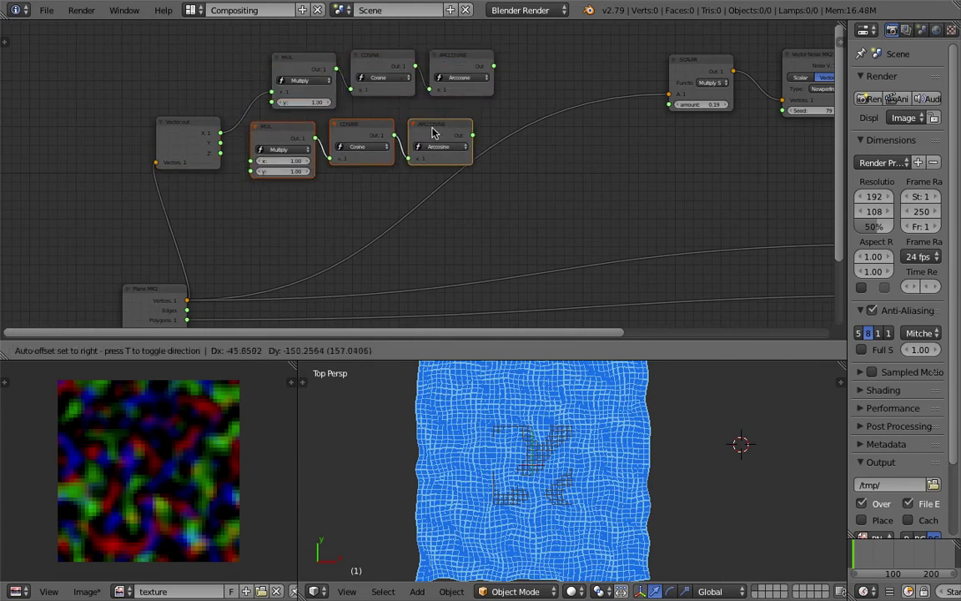
{"action": "left_click", "coordinate": [432, 128]}
Step: Add a Vector in node between the two Arccosine nodes and the Multiply Scalar node
{"action": "key", "text": "alt+space"}
{"action": "type", "text": "vev"}
{"action": "type", "text": "o"}
{"action": "key", "text": "BackSpace"}
{"action": "type", "text": "toor"}
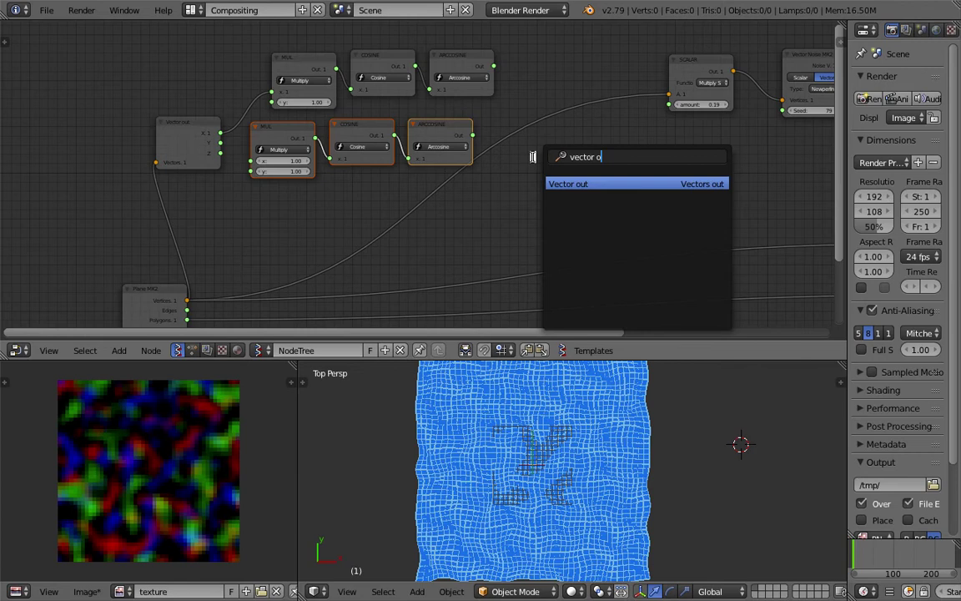
{"action": "key", "text": "BackSpace"}
{"action": "type", "text": "i"}
{"action": "key", "text": "Return"}
{"action": "left_click", "coordinate": [554, 144]}
Step: Connect the upper Arccosine output to Vector in's X and the lower Arccosine output to its Y
{"action": "left_click_drag", "start_coordinate": [494, 67], "coordinate": [503, 81]}
{"action": "left_click_drag", "start_coordinate": [563, 177], "coordinate": [563, 177]}
{"action": "left_click_drag", "start_coordinate": [472, 135], "coordinate": [601, 185]}
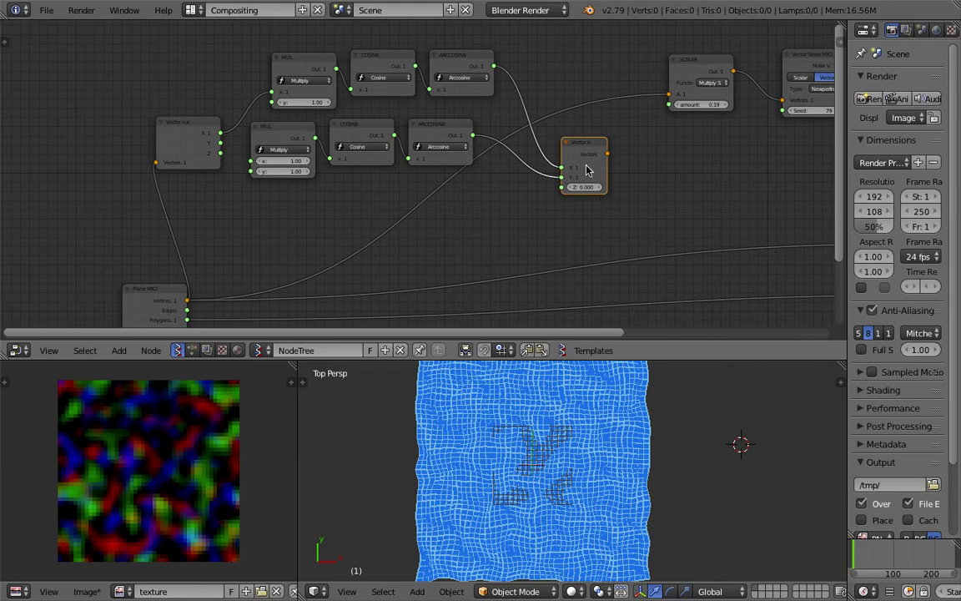
Step: Save over the existing file and connect Vector out's Y output to the lower Multiply node's x input
{"action": "middle_click_drag", "start_coordinate": [297, 191], "coordinate": [331, 189]}
{"action": "key", "text": "ctrl+s"}
{"action": "left_click", "coordinate": [316, 193]}
{"action": "scroll", "coordinate": [331, 188], "scroll_direction": "up", "scroll_amount": 2}
{"action": "left_click_drag", "start_coordinate": [264, 149], "coordinate": [292, 168]}
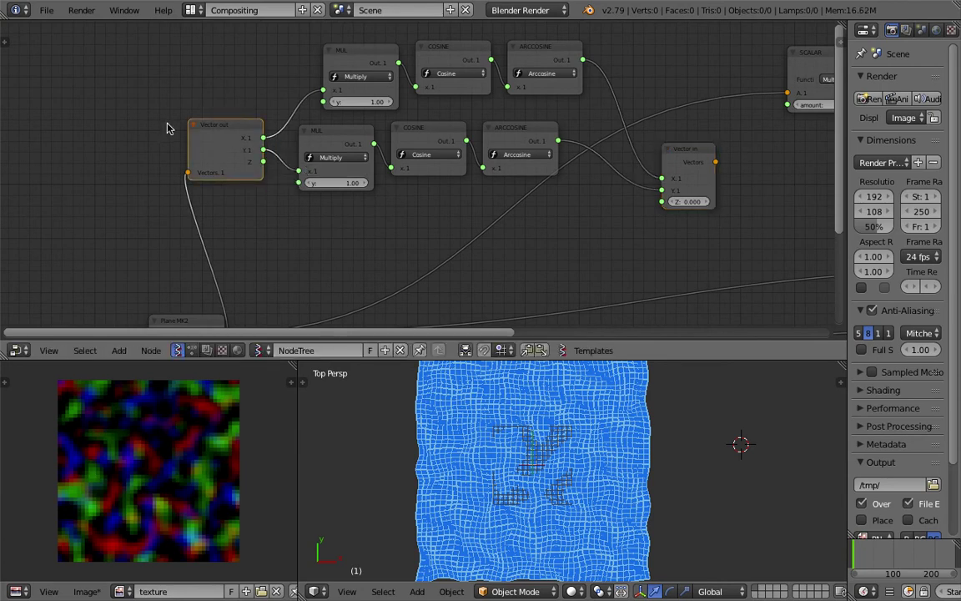
{"action": "middle_click_drag", "start_coordinate": [167, 124], "coordinate": [226, 125]}
{"action": "key", "text": "alt+space"}
{"action": "type", "text": "math"}
{"action": "key", "text": "Down"}
{"action": "key", "text": "Down"}
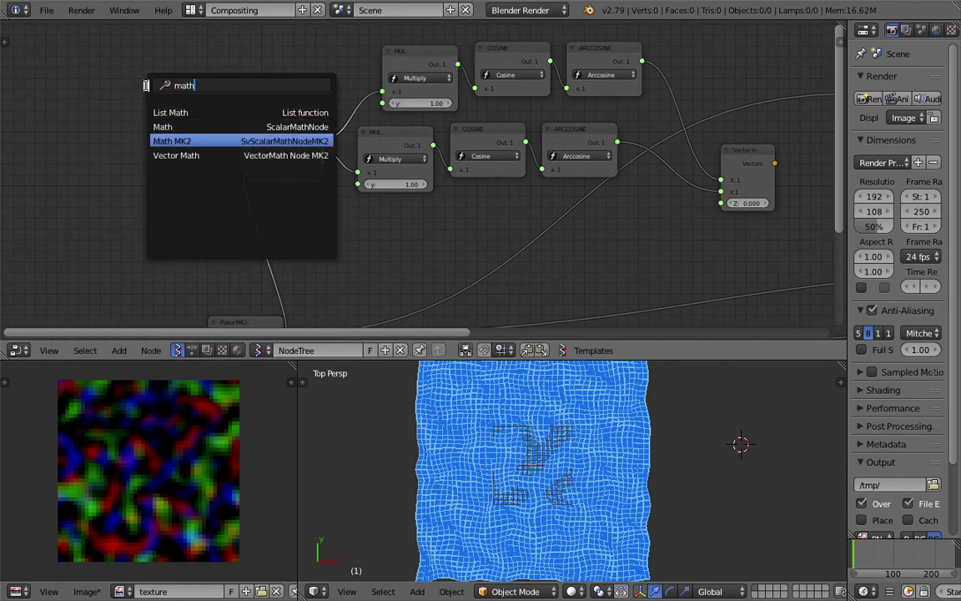
{"action": "key", "text": "Return"}
{"action": "left_click", "coordinate": [175, 98]}
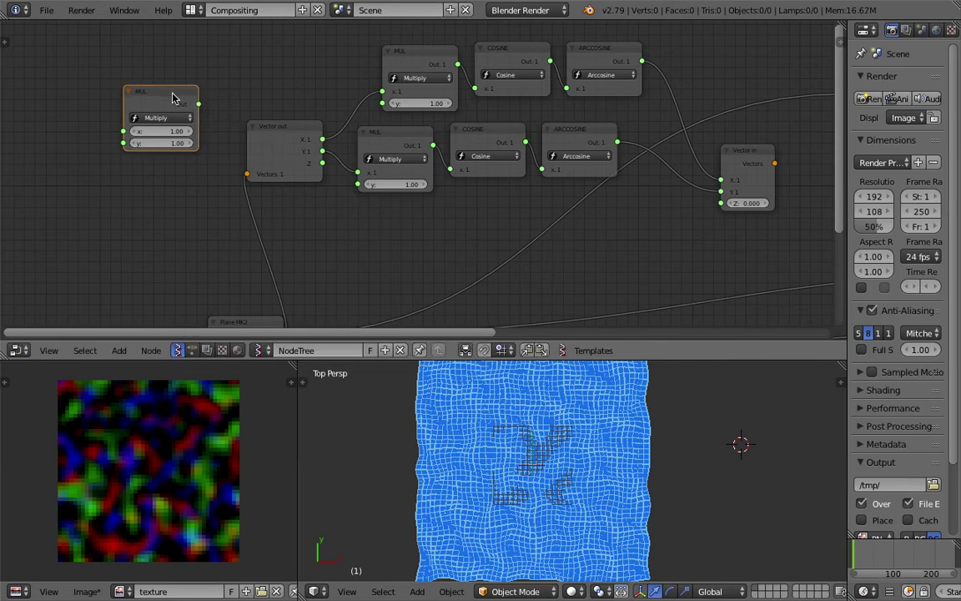
{"action": "key", "text": "x"}
Step: Add a Float number node next to the Vector out node
{"action": "key", "text": "shift+a"}
{"action": "left_click", "coordinate": [173, 98]}
{"action": "type", "text": "flo"}
{"action": "key", "text": "Down"}
{"action": "key", "text": "Return"}
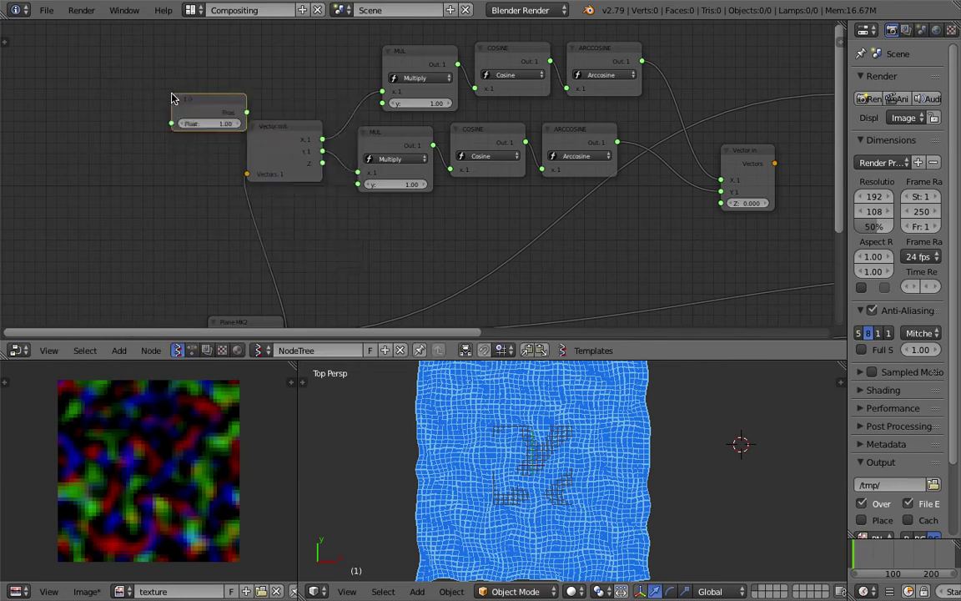
{"action": "left_click", "coordinate": [155, 94]}
Step: Connect the Float node to the y inputs of both Multiply nodes and move it below Vector out
{"action": "left_click_drag", "start_coordinate": [231, 113], "coordinate": [239, 115]}
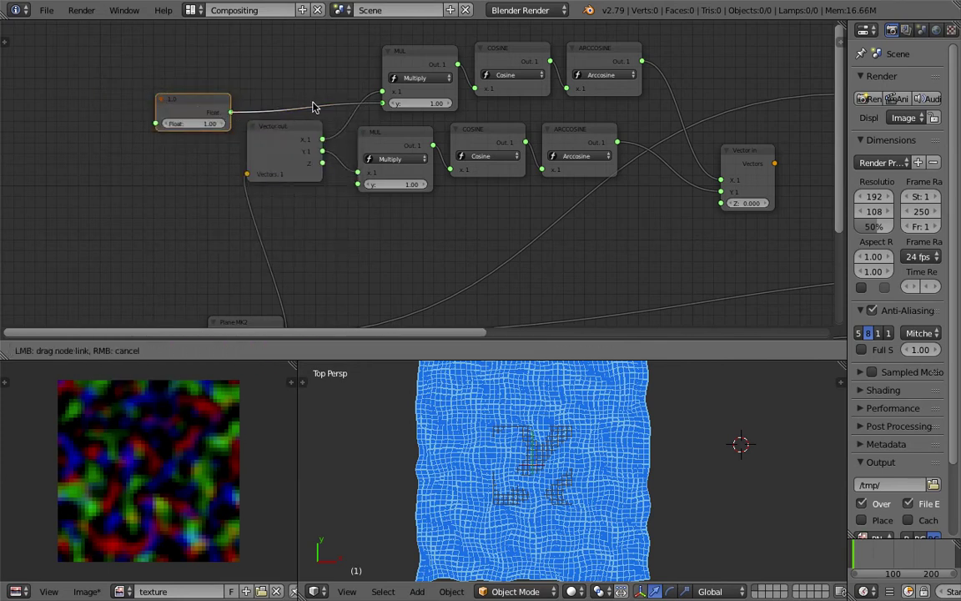
{"action": "left_click_drag", "start_coordinate": [313, 107], "coordinate": [382, 102]}
{"action": "left_click_drag", "start_coordinate": [355, 184], "coordinate": [357, 184]}
{"action": "left_click_drag", "start_coordinate": [208, 105], "coordinate": [346, 222]}
Step: Reposition the lower Multiply node so it sits clear of the Cosine node it feeds
{"action": "left_click_drag", "start_coordinate": [399, 142], "coordinate": [414, 148]}
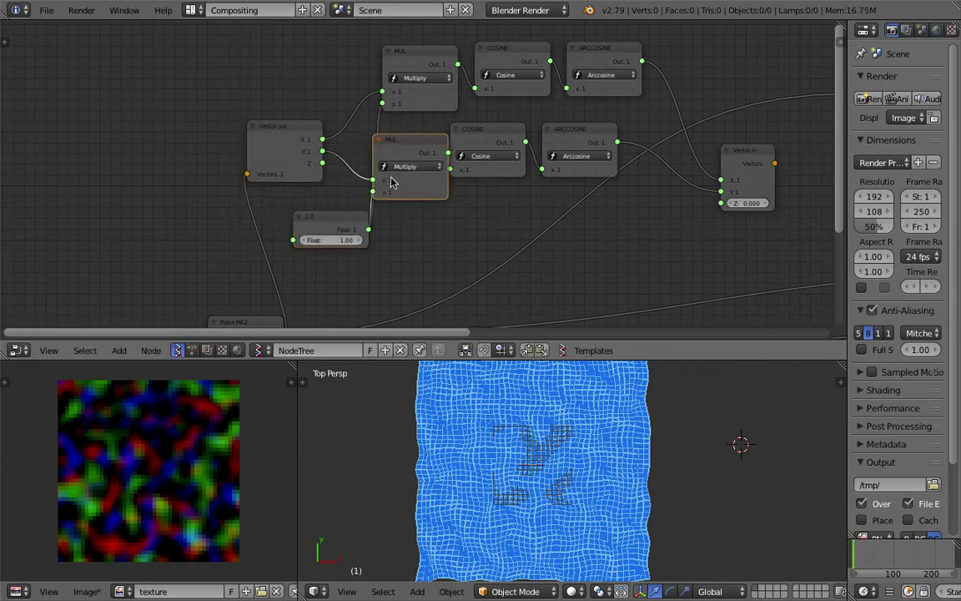
{"action": "middle_click_drag", "start_coordinate": [481, 162], "coordinate": [386, 149]}
{"action": "middle_click_drag", "start_coordinate": [650, 111], "coordinate": [556, 118]}
{"action": "key", "text": "g"}
{"action": "left_click", "coordinate": [581, 157]}
Step: Connect Vector in's Vectors output to the Multiply Scalar node's A input and save over the file
{"action": "left_click_drag", "start_coordinate": [589, 160], "coordinate": [651, 93]}
{"action": "middle_click_drag", "start_coordinate": [663, 135], "coordinate": [519, 139]}
{"action": "key", "text": "ctrl+s"}
{"action": "left_click", "coordinate": [572, 152]}
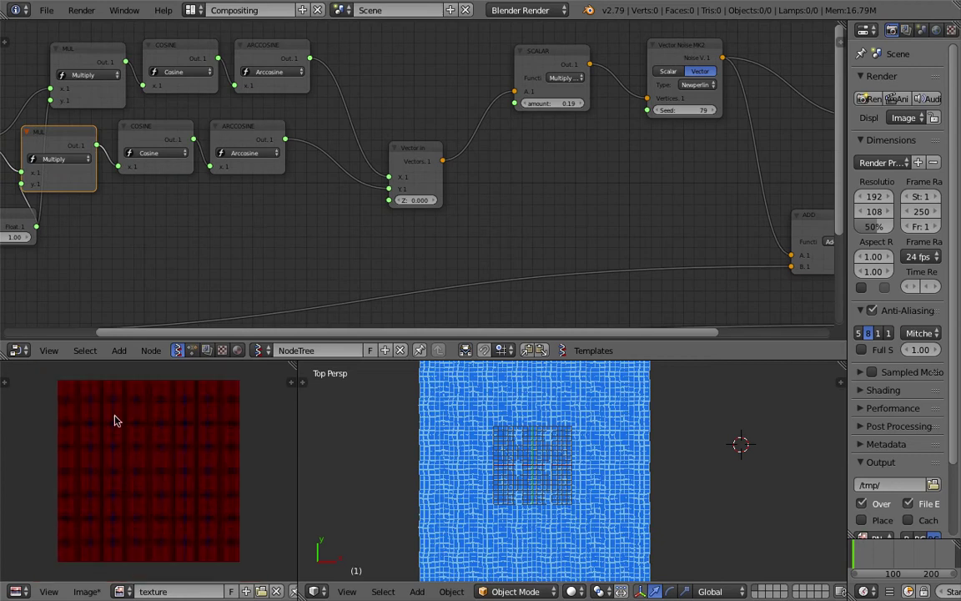
Step: Set the Float node feeding both Multiply nodes to 0.58 and save over the file
{"action": "middle_click_drag", "start_coordinate": [186, 267], "coordinate": [236, 263]}
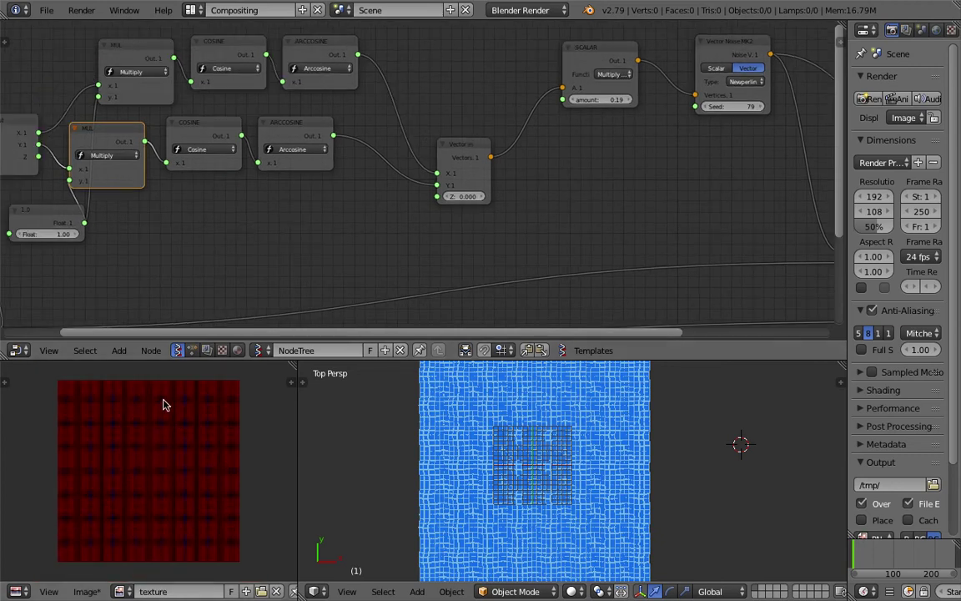
{"action": "middle_click_drag", "start_coordinate": [44, 157], "coordinate": [262, 132]}
{"action": "mouse_move", "coordinate": [265, 211]}
{"action": "left_mouse_down"}
{"action": "mouse_move", "coordinate": [250, 211]}
{"action": "mouse_move", "coordinate": [265, 209]}
{"action": "left_mouse_up"}
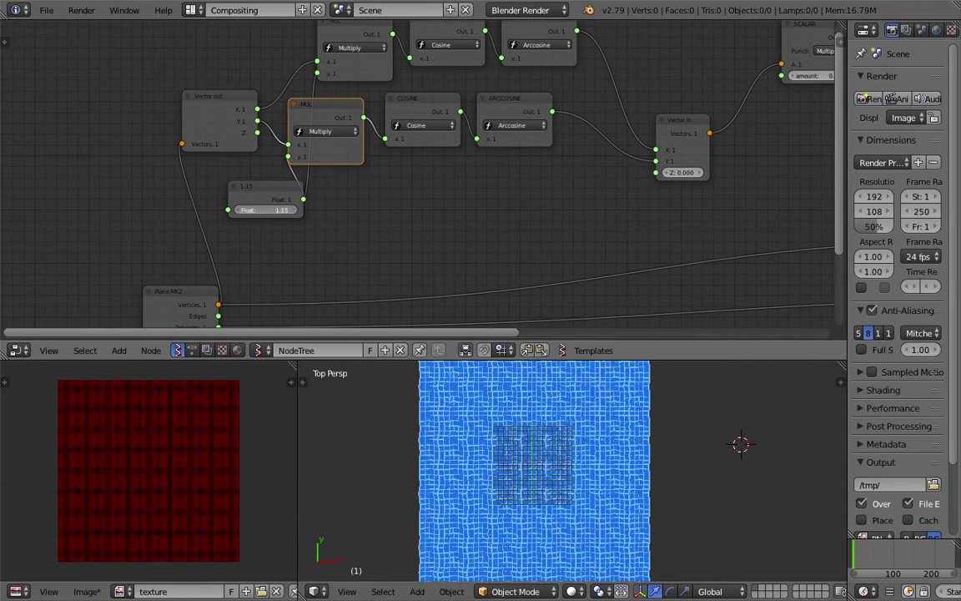
{"action": "key", "text": "ctrl+s"}
{"action": "left_click", "coordinate": [267, 210]}
{"action": "scroll", "coordinate": [503, 214], "scroll_direction": "down", "scroll_amount": 3}
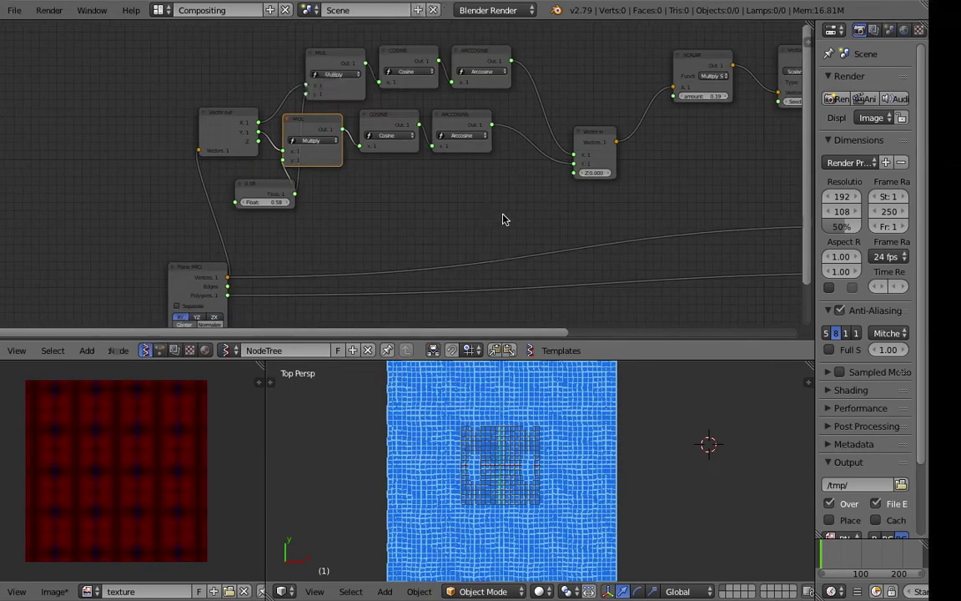
Step: Switch to the browser to compare with the Stack Exchange reference pattern and node setup, and return to Blender
{"action": "key", "text": "ctrl+Left"}
{"action": "scroll", "coordinate": [450, 245], "scroll_direction": "up", "scroll_amount": 2}
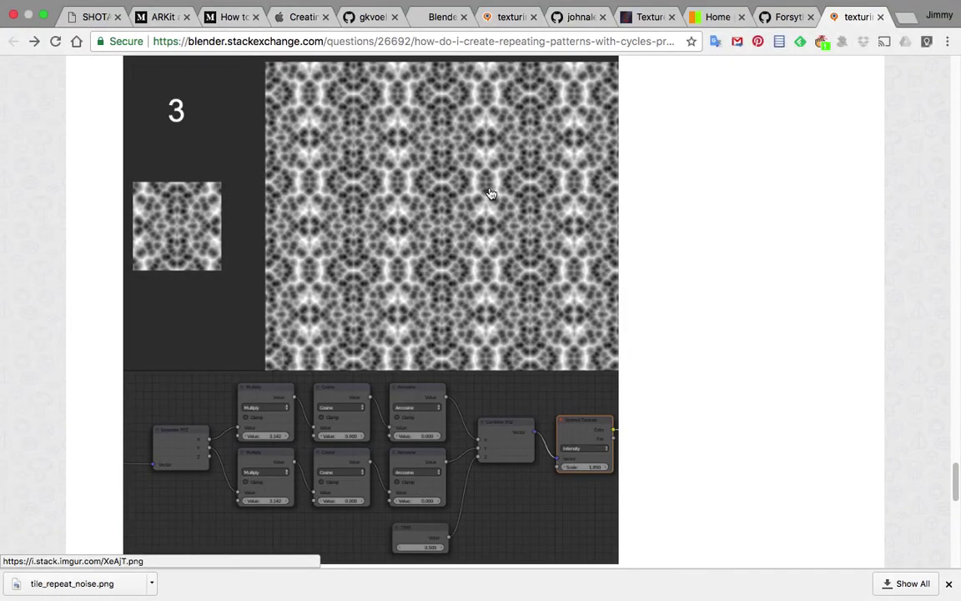
{"action": "key", "text": "ctrl+Right"}
Step: Move Plane MK2 farther from the Float node and save over sv_alien_tile_procedural_002.blend
{"action": "middle_click_drag", "start_coordinate": [262, 270], "coordinate": [322, 178]}
{"action": "left_click_drag", "start_coordinate": [301, 190], "coordinate": [188, 200]}
{"action": "key", "text": "ctrl+s"}
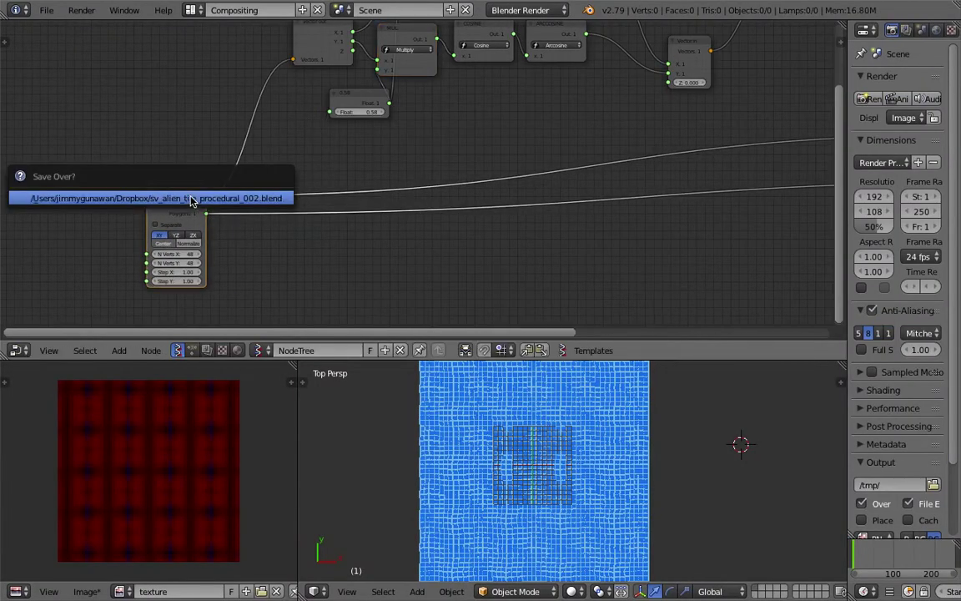
{"action": "left_click", "coordinate": [187, 200]}
Step: Shift the Multiply Scalar and Vector in nodes slightly up and closer to Vector Noise MK2
{"action": "scroll", "coordinate": [305, 214], "scroll_direction": "up", "scroll_amount": 3}
{"action": "middle_click_drag", "start_coordinate": [361, 185], "coordinate": [217, 194]}
{"action": "middle_click_drag", "start_coordinate": [576, 133], "coordinate": [494, 157]}
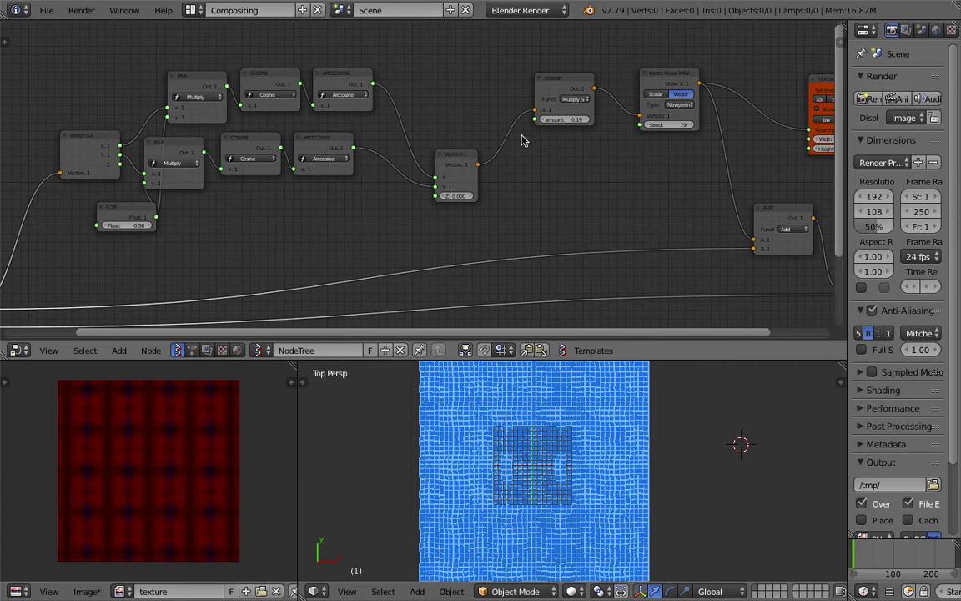
{"action": "left_click_drag", "start_coordinate": [571, 90], "coordinate": [577, 81]}
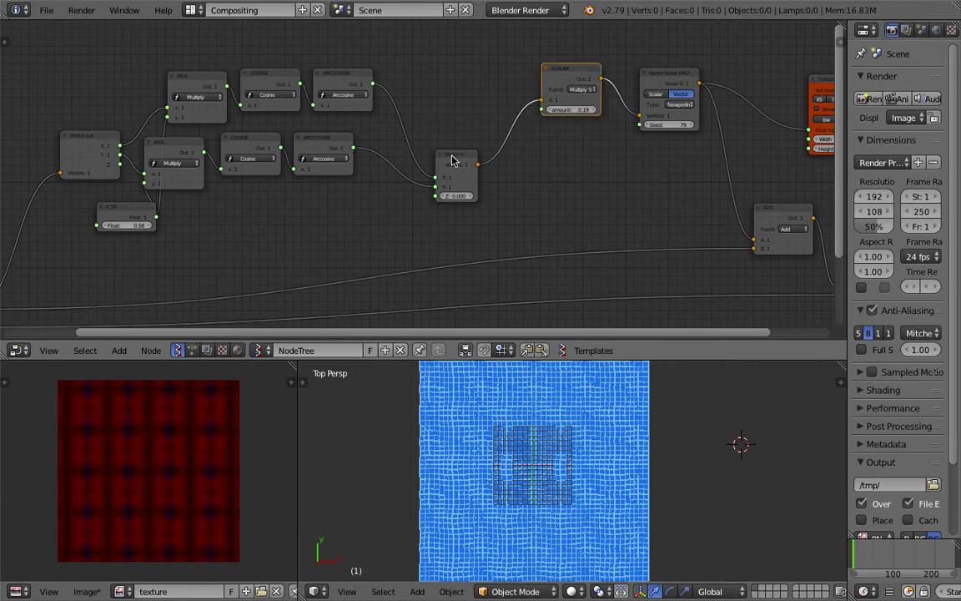
{"action": "left_click_drag", "start_coordinate": [459, 154], "coordinate": [469, 145]}
Step: Add a Vector Math node on the link between Plane MK2's vertices output and the Vector out node
{"action": "middle_click_drag", "start_coordinate": [296, 205], "coordinate": [546, 123]}
{"action": "middle_click_drag", "start_coordinate": [245, 136], "coordinate": [245, 130]}
{"action": "key", "text": "shift+a"}
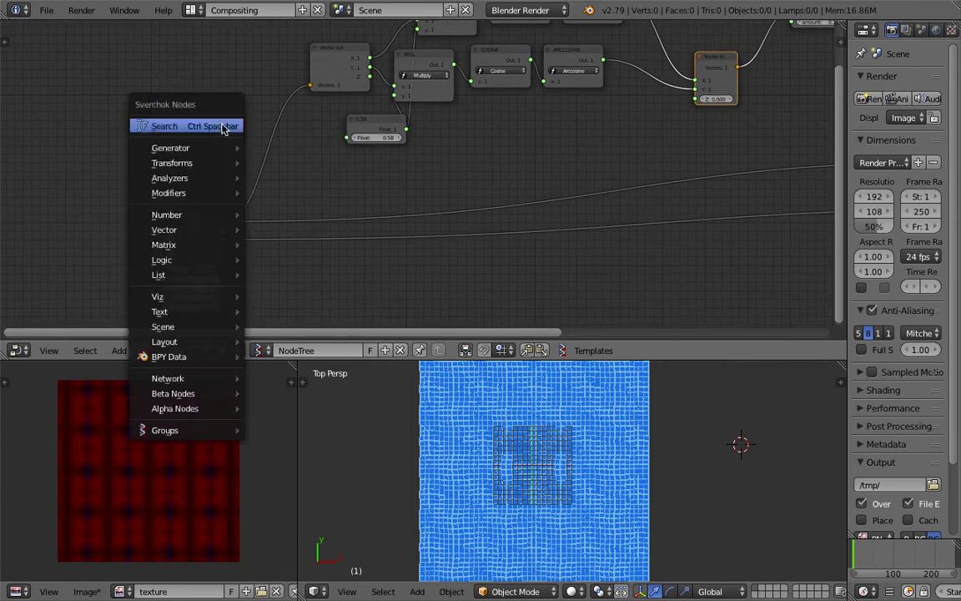
{"action": "left_click", "coordinate": [223, 126]}
{"action": "type", "text": "vector m"}
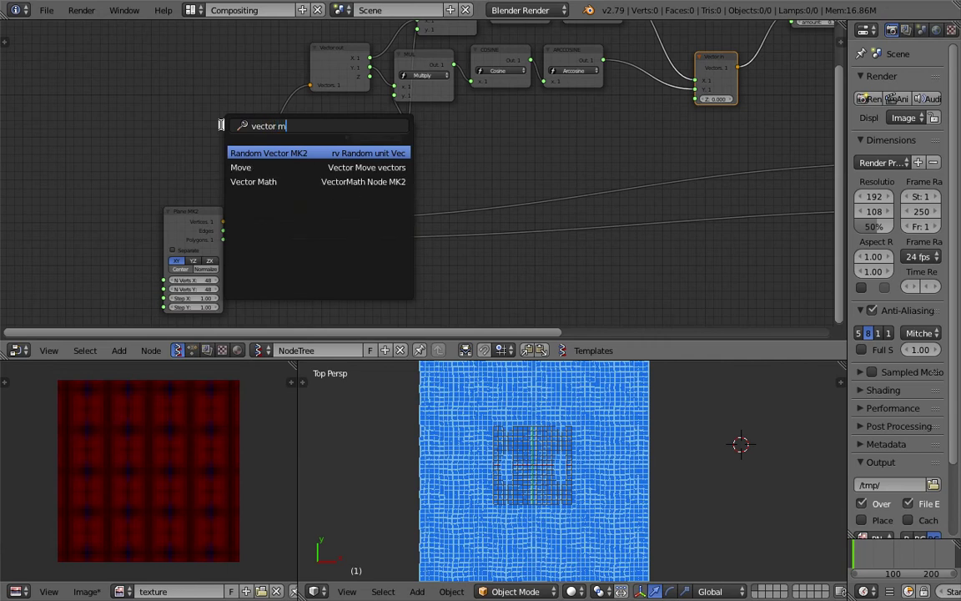
{"action": "key", "text": "Down"}
{"action": "key", "text": "Down"}
{"action": "key", "text": "Return"}
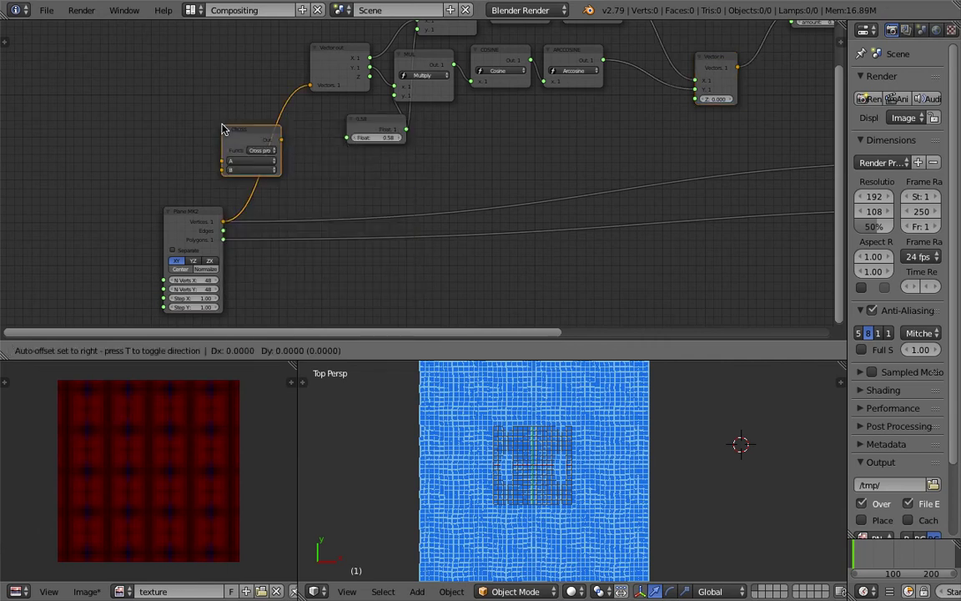
{"action": "left_click", "coordinate": [219, 127]}
Step: Set the new Vector Math node's function to Multiply Scalar and save over the file
{"action": "left_click", "coordinate": [289, 158]}
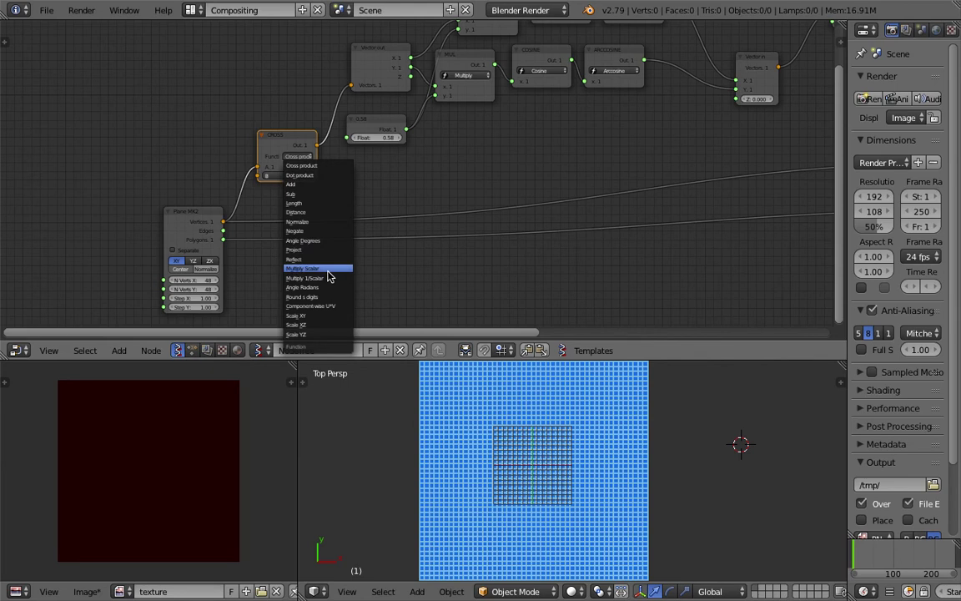
{"action": "left_click", "coordinate": [301, 269]}
{"action": "key", "text": "ctrl+s"}
{"action": "left_click", "coordinate": [298, 207]}
Step: Set the new Multiply Scalar node's amount to 0.70 and move Plane MK2 farther away from it
{"action": "left_click_drag", "start_coordinate": [289, 176], "coordinate": [307, 176]}
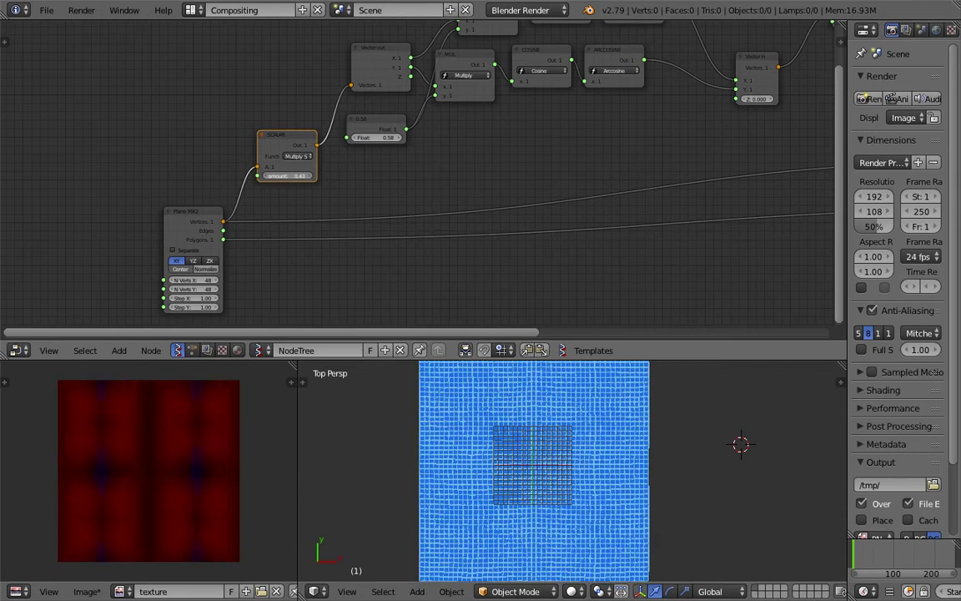
{"action": "left_click_drag", "start_coordinate": [287, 177], "coordinate": [316, 176]}
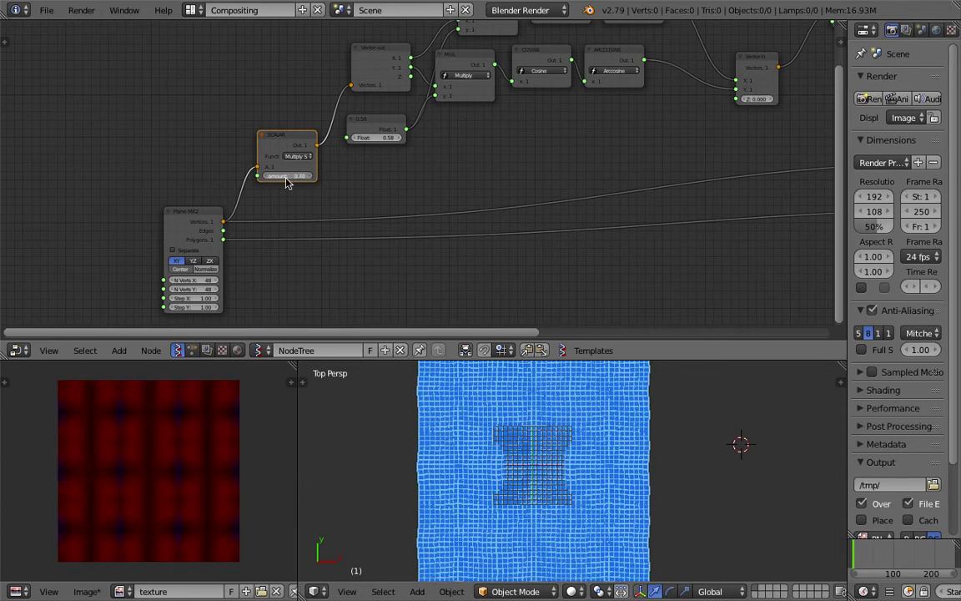
{"action": "left_click_drag", "start_coordinate": [207, 217], "coordinate": [128, 225]}
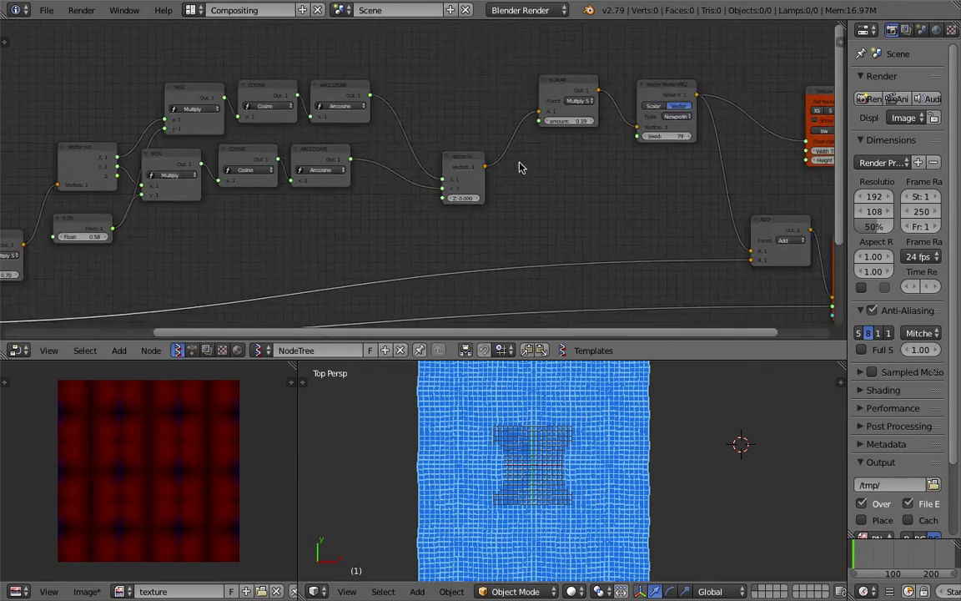
Step: Set the amount of the Multiply Scalar node before Vector Noise MK2 to 1.03 and nudge Vector in closer to the Arccosine nodes
{"action": "left_click_drag", "start_coordinate": [436, 108], "coordinate": [426, 100]}
{"action": "left_click_drag", "start_coordinate": [403, 139], "coordinate": [453, 139]}
{"action": "left_click_drag", "start_coordinate": [282, 199], "coordinate": [269, 158]}
{"action": "mouse_move", "coordinate": [400, 138]}
{"action": "left_mouse_down"}
{"action": "mouse_move", "coordinate": [475, 139]}
{"action": "mouse_move", "coordinate": [394, 139]}
{"action": "mouse_move", "coordinate": [407, 139]}
{"action": "left_mouse_up"}
{"action": "middle_click_drag", "start_coordinate": [212, 249], "coordinate": [269, 237]}
{"action": "middle_click_drag", "start_coordinate": [435, 186], "coordinate": [420, 191]}
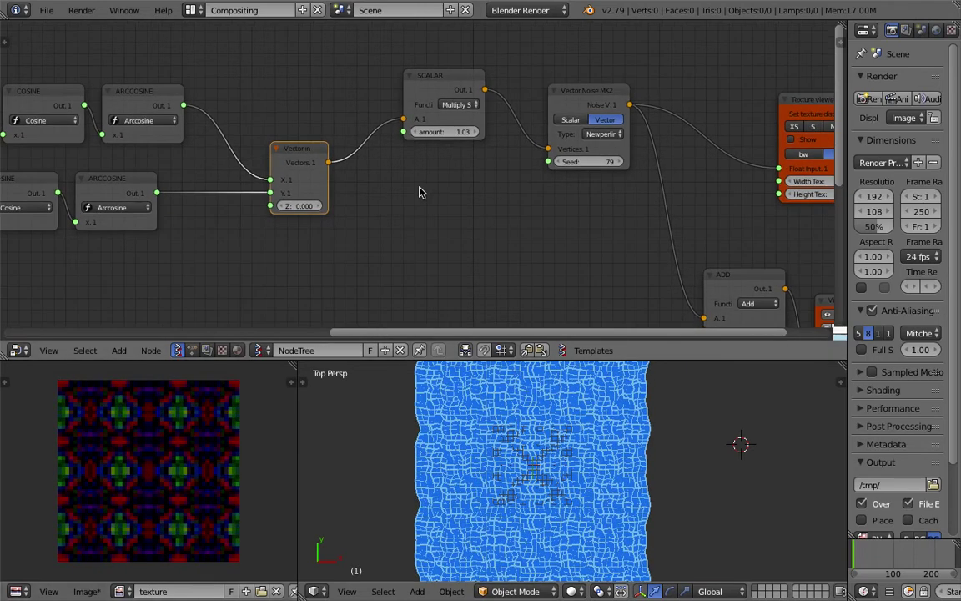
Step: Set Vector Noise MK2's seed to 350 and save over sv_alien_tile_procedural_002.blend
{"action": "left_click_drag", "start_coordinate": [584, 158], "coordinate": [960, 158]}
{"action": "key", "text": "ctrl+s"}
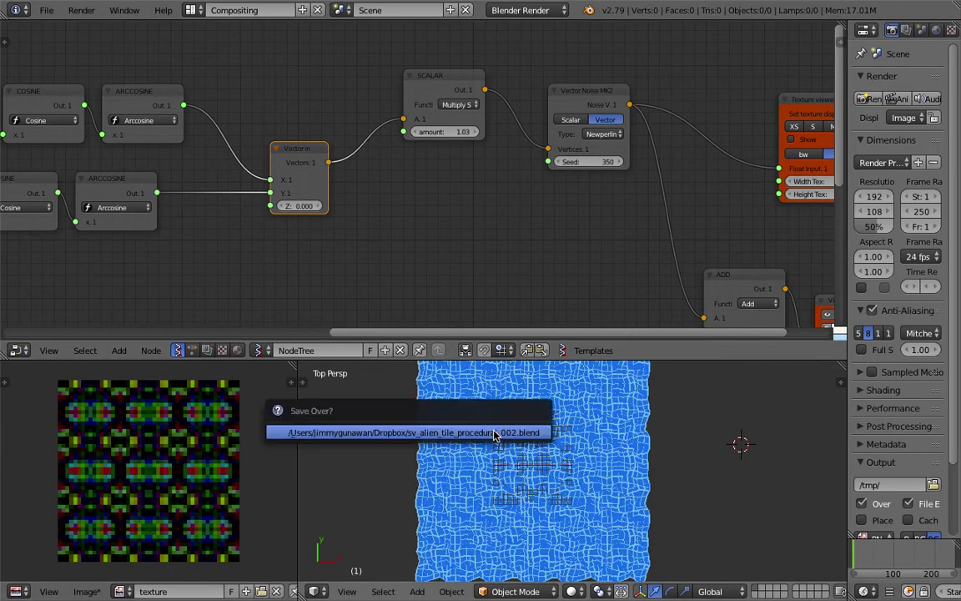
{"action": "left_click", "coordinate": [497, 436]}
Step: Move the Texture viewer node closer to Vector Noise MK2
{"action": "scroll", "coordinate": [534, 464], "scroll_direction": "down", "scroll_amount": 3}
{"action": "middle_click_drag", "start_coordinate": [580, 500], "coordinate": [532, 502], "text": "shift"}
{"action": "mouse_move", "coordinate": [538, 254]}
{"action": "middle_mouse_down"}
{"action": "mouse_move", "coordinate": [353, 210]}
{"action": "mouse_move", "coordinate": [201, 219]}
{"action": "middle_mouse_up"}
{"action": "left_click_drag", "start_coordinate": [519, 65], "coordinate": [439, 60]}
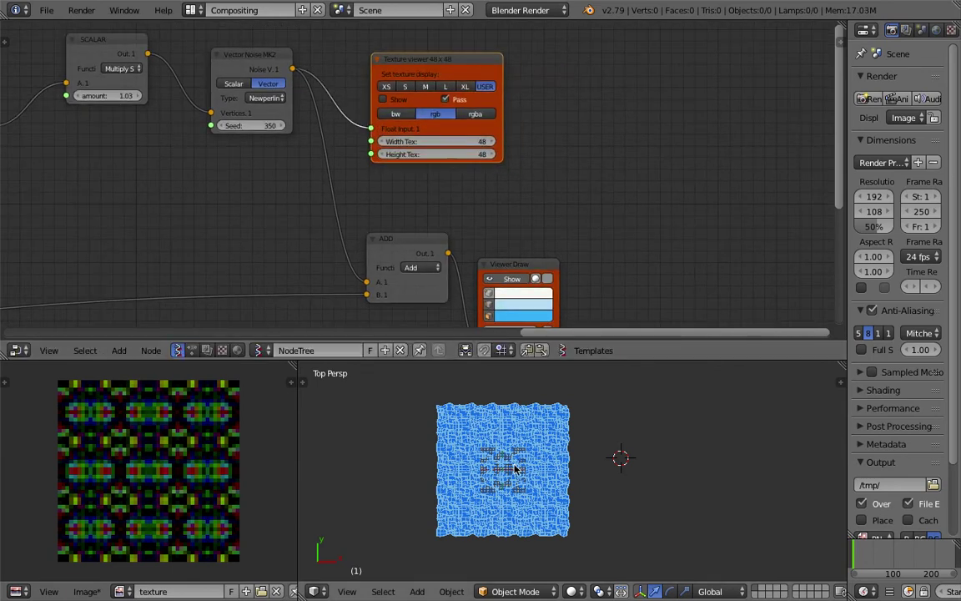
Step: Examine the distorted mesh up close and at an angle in the 3D viewport, and return to the top view
{"action": "scroll", "coordinate": [517, 521], "scroll_direction": "up", "scroll_amount": 4}
{"action": "middle_click_drag", "start_coordinate": [473, 534], "coordinate": [574, 514]}
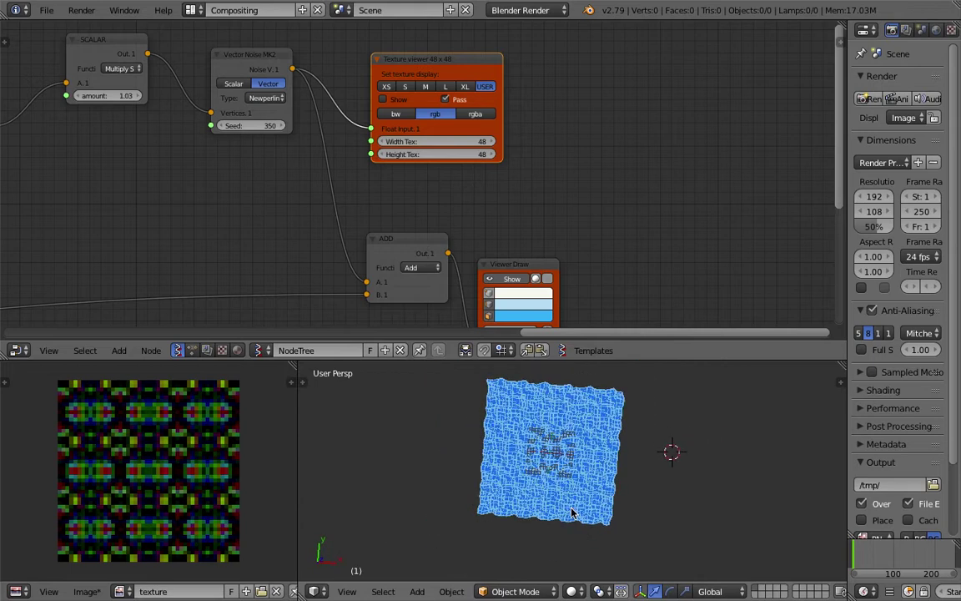
{"action": "scroll", "coordinate": [595, 505], "scroll_direction": "up", "scroll_amount": 3}
{"action": "scroll", "coordinate": [554, 516], "scroll_direction": "up", "scroll_amount": 4}
{"action": "middle_click_drag", "start_coordinate": [623, 486], "coordinate": [467, 509], "text": "shift"}
{"action": "left_click", "coordinate": [349, 590]}
{"action": "left_click", "coordinate": [420, 521]}
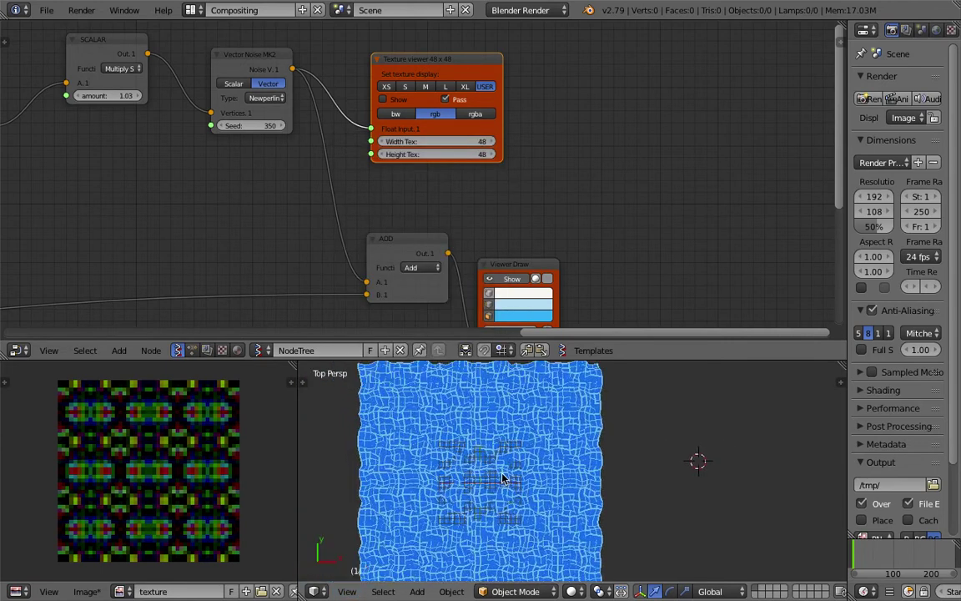
{"action": "scroll", "coordinate": [503, 478], "scroll_direction": "down", "scroll_amount": 4}
Step: Save over the file and spread the ADD, Texture viewer and Viewer Draw nodes farther apart
{"action": "key", "text": "ctrl+s"}
{"action": "left_click", "coordinate": [500, 480]}
{"action": "middle_click_drag", "start_coordinate": [406, 207], "coordinate": [455, 206]}
{"action": "left_click_drag", "start_coordinate": [450, 244], "coordinate": [430, 211]}
{"action": "mouse_move", "coordinate": [562, 262]}
{"action": "left_mouse_down"}
{"action": "mouse_move", "coordinate": [592, 254]}
{"action": "mouse_move", "coordinate": [594, 236]}
{"action": "left_mouse_up"}
{"action": "left_click_drag", "start_coordinate": [492, 64], "coordinate": [564, 53]}
{"action": "mouse_move", "coordinate": [474, 188]}
{"action": "middle_mouse_down"}
{"action": "mouse_move", "coordinate": [532, 146]}
{"action": "mouse_move", "coordinate": [575, 146]}
{"action": "middle_mouse_up"}
{"action": "left_click_drag", "start_coordinate": [538, 163], "coordinate": [555, 152]}
{"action": "scroll", "coordinate": [450, 188], "scroll_direction": "down", "scroll_amount": 3}
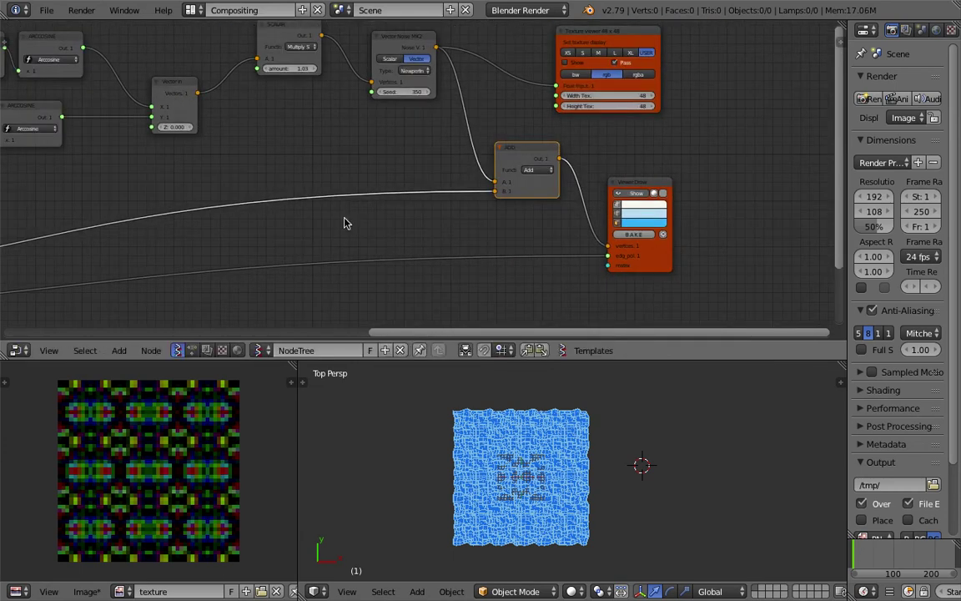
{"action": "middle_click_drag", "start_coordinate": [346, 221], "coordinate": [476, 194]}
{"action": "left_click_drag", "start_coordinate": [758, 158], "coordinate": [759, 193]}
Step: Save the file as the next numbered version, sv_alien_tile_procedural_003.blend
{"action": "scroll", "coordinate": [669, 220], "scroll_direction": "down", "scroll_amount": 3}
{"action": "middle_click_drag", "start_coordinate": [250, 231], "coordinate": [434, 190]}
{"action": "middle_click_drag", "start_coordinate": [14, 206], "coordinate": [93, 181]}
{"action": "left_click", "coordinate": [47, 10]}
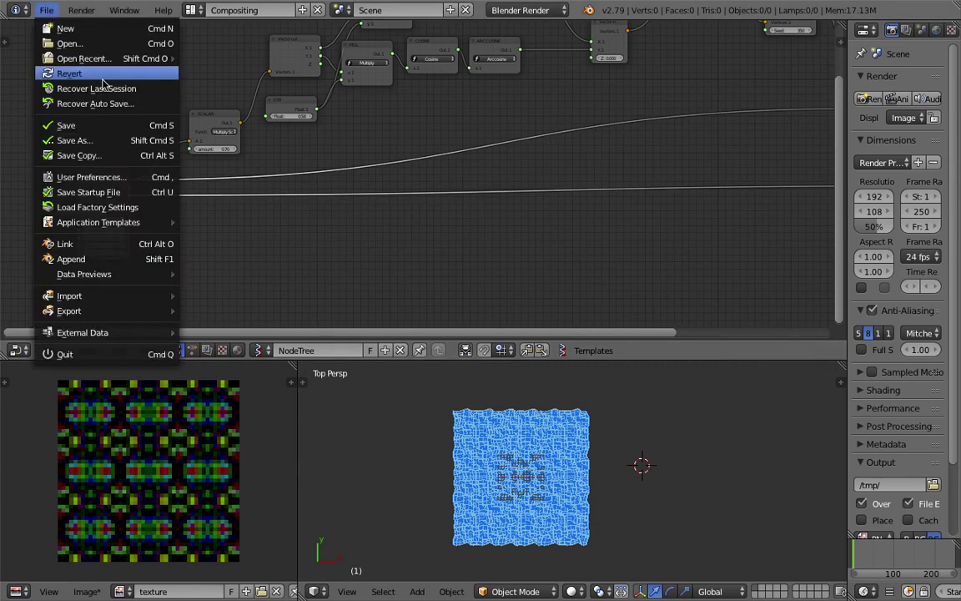
{"action": "left_click", "coordinate": [84, 131]}
{"action": "left_click", "coordinate": [852, 69]}
{"action": "left_click", "coordinate": [878, 50]}
Step: Move Viewer Draw farther away from the ADD node
{"action": "middle_click_drag", "start_coordinate": [615, 126], "coordinate": [303, 134]}
{"action": "middle_click_drag", "start_coordinate": [622, 90], "coordinate": [486, 103]}
{"action": "left_click_drag", "start_coordinate": [544, 122], "coordinate": [617, 135]}
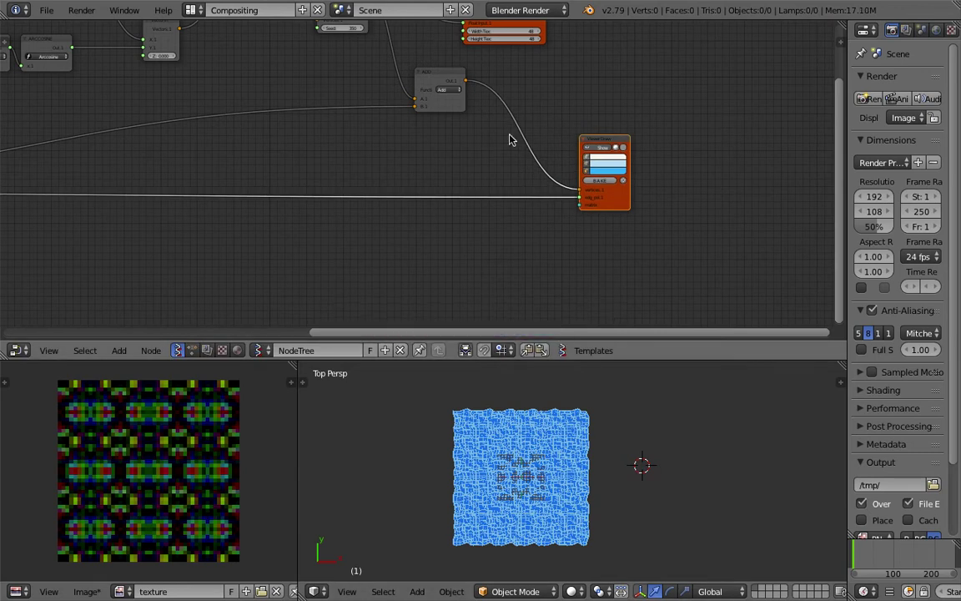
Step: Rearrange the Texture viewer, Vector Noise MK2 and ADD nodes and save over sv_alien_tile_procedural_003.blend
{"action": "middle_click_drag", "start_coordinate": [510, 140], "coordinate": [505, 305]}
{"action": "scroll", "coordinate": [472, 193], "scroll_direction": "up", "scroll_amount": 3}
{"action": "left_click_drag", "start_coordinate": [479, 137], "coordinate": [450, 70]}
{"action": "left_click_drag", "start_coordinate": [315, 140], "coordinate": [314, 111]}
{"action": "left_click_drag", "start_coordinate": [452, 74], "coordinate": [436, 52]}
{"action": "middle_click_drag", "start_coordinate": [369, 107], "coordinate": [391, 116]}
{"action": "left_click_drag", "start_coordinate": [468, 259], "coordinate": [500, 198]}
{"action": "key", "text": "ctrl+s"}
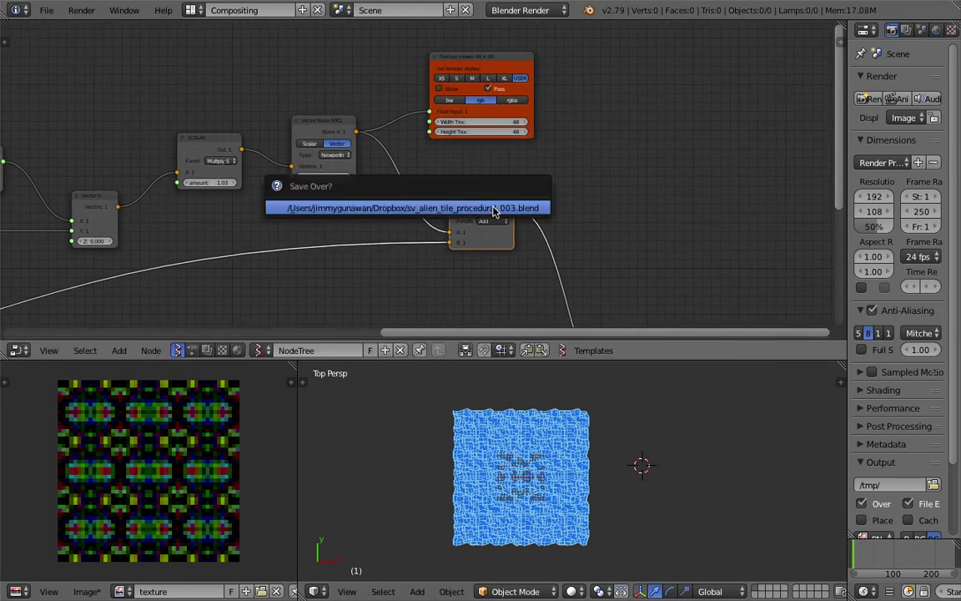
{"action": "left_click", "coordinate": [495, 208]}
Step: Duplicate Vector Noise MK2 and place the copy in the empty space beyond the Texture viewer
{"action": "middle_click_drag", "start_coordinate": [409, 184], "coordinate": [417, 196]}
{"action": "scroll", "coordinate": [416, 188], "scroll_direction": "up", "scroll_amount": 3}
{"action": "scroll", "coordinate": [327, 164], "scroll_direction": "up", "scroll_amount": 1}
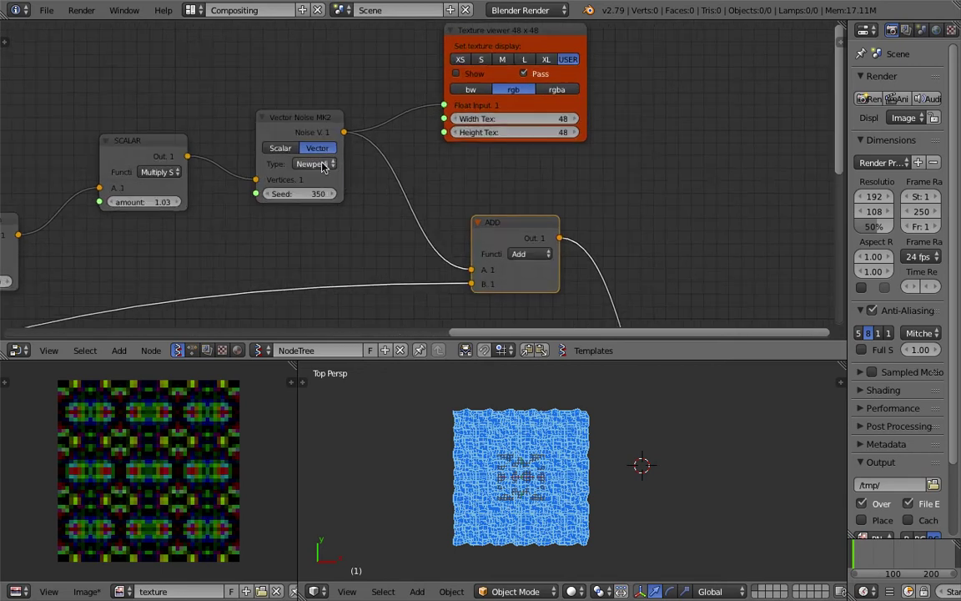
{"action": "middle_click_drag", "start_coordinate": [354, 158], "coordinate": [306, 170]}
{"action": "left_click", "coordinate": [251, 140]}
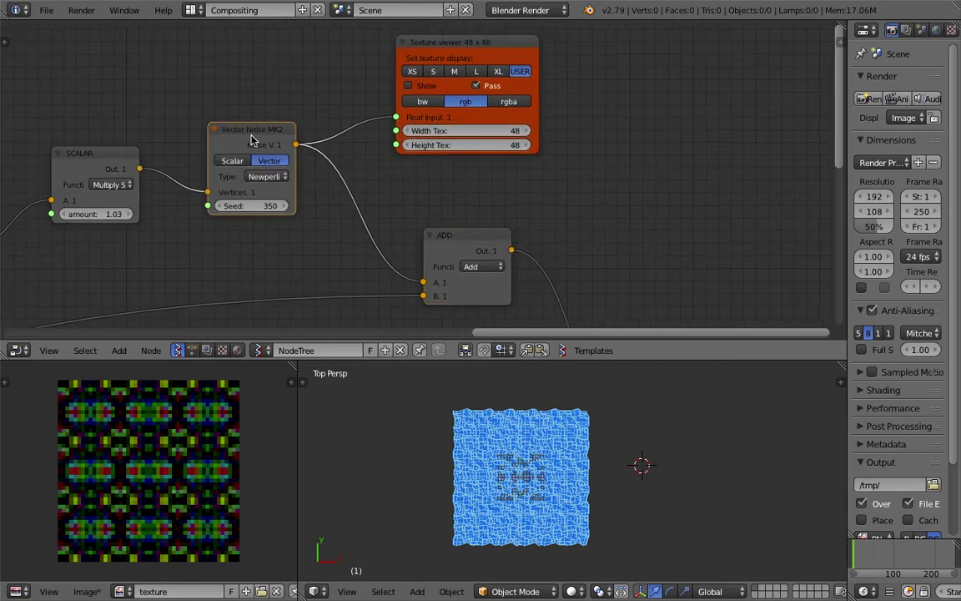
{"action": "key", "text": "shift+d"}
{"action": "left_click", "coordinate": [693, 139]}
Step: Move the connected Vector Noise MK2 and Texture viewer nodes upward to clear room above the ADD node
{"action": "scroll", "coordinate": [386, 158], "scroll_direction": "down", "scroll_amount": 1}
{"action": "middle_click_drag", "start_coordinate": [376, 160], "coordinate": [439, 149]}
{"action": "left_click_drag", "start_coordinate": [183, 141], "coordinate": [154, 140]}
{"action": "left_click_drag", "start_coordinate": [320, 123], "coordinate": [331, 63]}
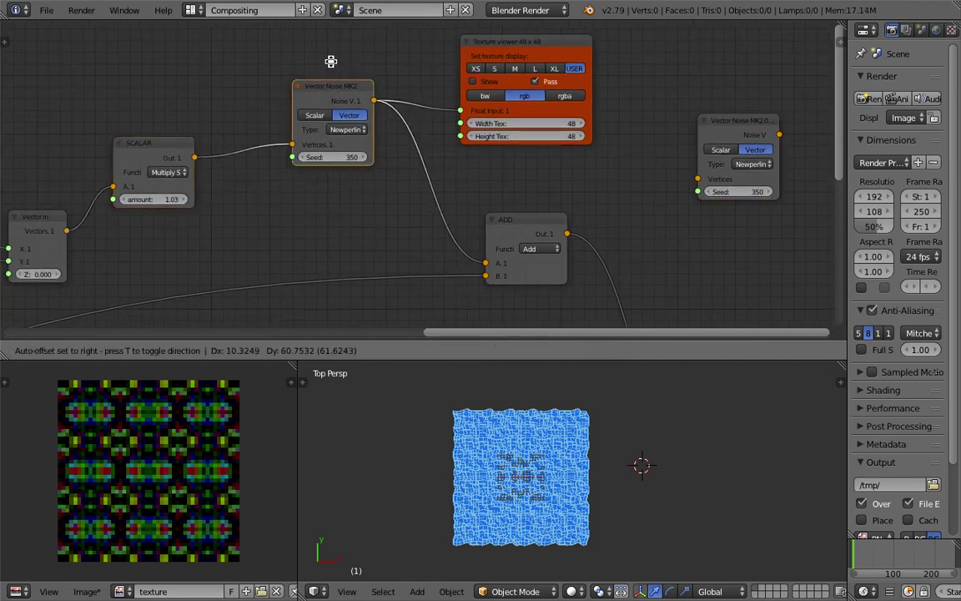
{"action": "middle_click_drag", "start_coordinate": [388, 78], "coordinate": [349, 184]}
{"action": "left_click_drag", "start_coordinate": [449, 142], "coordinate": [441, 94]}
{"action": "left_click_drag", "start_coordinate": [316, 169], "coordinate": [316, 137]}
{"action": "left_click_drag", "start_coordinate": [452, 99], "coordinate": [457, 57]}
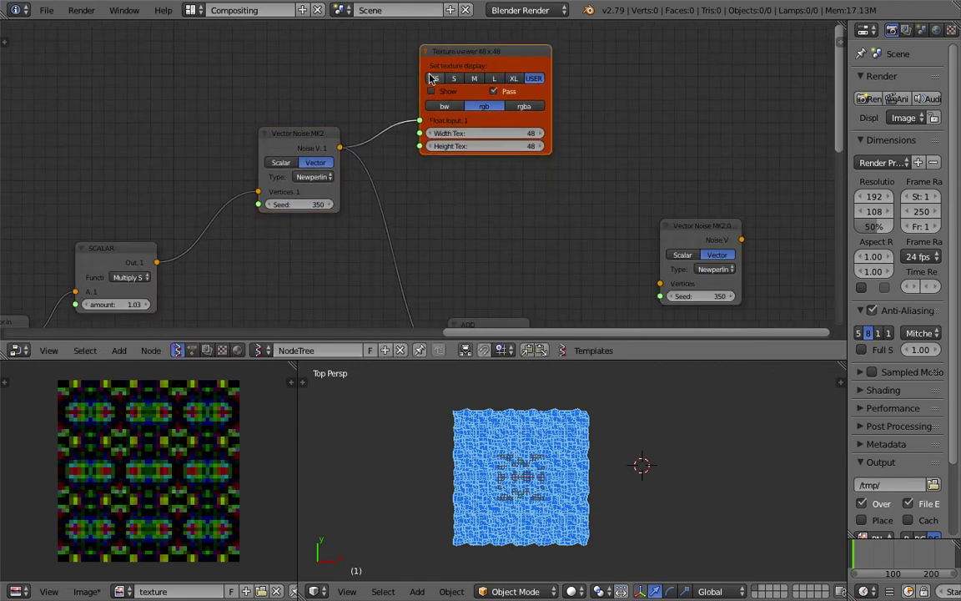
{"action": "left_click_drag", "start_coordinate": [315, 134], "coordinate": [347, 85]}
{"action": "scroll", "coordinate": [342, 229], "scroll_direction": "down", "scroll_amount": 3}
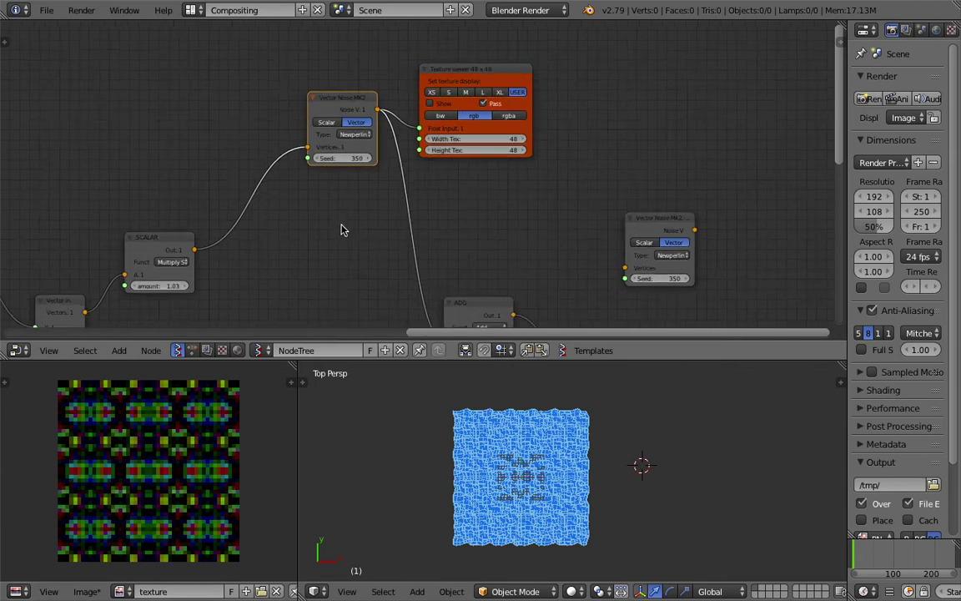
{"action": "middle_click_drag", "start_coordinate": [343, 229], "coordinate": [343, 192]}
Step: Connect the Multiply Scalar output to the duplicated Vector Noise's Vertices input and switch the duplicate to Scalar
{"action": "left_click_drag", "start_coordinate": [214, 207], "coordinate": [289, 187]}
{"action": "left_click_drag", "start_coordinate": [598, 226], "coordinate": [599, 226]}
{"action": "middle_click_drag", "start_coordinate": [597, 197], "coordinate": [442, 176]}
{"action": "scroll", "coordinate": [521, 176], "scroll_direction": "up", "scroll_amount": 1}
{"action": "scroll", "coordinate": [446, 177], "scroll_direction": "up", "scroll_amount": 1}
{"action": "left_click_drag", "start_coordinate": [497, 162], "coordinate": [503, 132]}
Step: Place the scalar Vector Noise duplicate below the original noise node and shift ADD farther along
{"action": "scroll", "coordinate": [438, 140], "scroll_direction": "up", "scroll_amount": 2}
{"action": "scroll", "coordinate": [440, 170], "scroll_direction": "down", "scroll_amount": 3}
{"action": "middle_click_drag", "start_coordinate": [449, 153], "coordinate": [615, 114]}
{"action": "scroll", "coordinate": [622, 106], "scroll_direction": "down", "scroll_amount": 1}
{"action": "left_click_drag", "start_coordinate": [615, 113], "coordinate": [393, 139]}
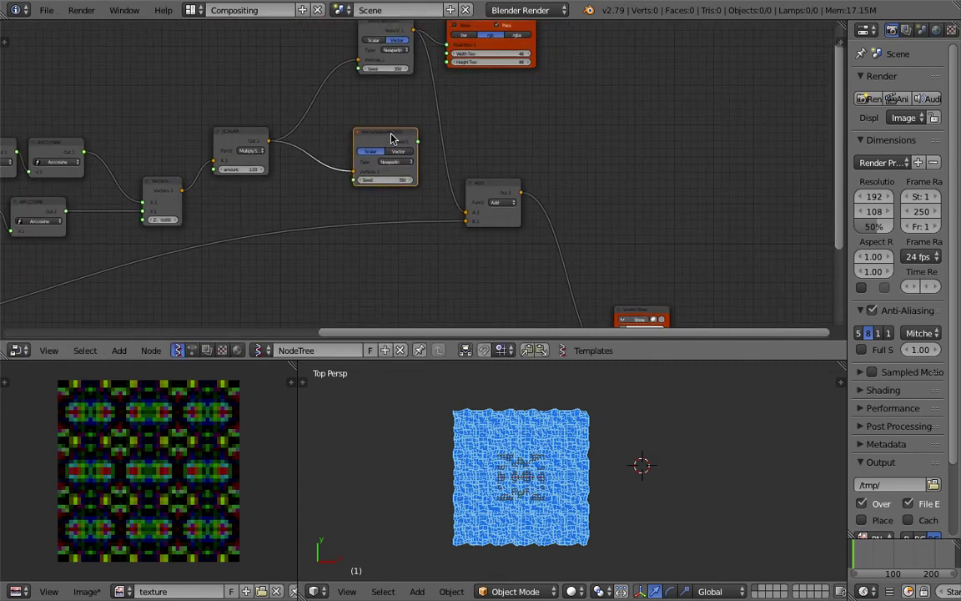
{"action": "left_click_drag", "start_coordinate": [500, 190], "coordinate": [537, 197]}
Step: Add a Vertex Normal node and place it below the scalar Vector Noise node
{"action": "scroll", "coordinate": [576, 159], "scroll_direction": "up", "scroll_amount": 2}
{"action": "key", "text": "alt+space"}
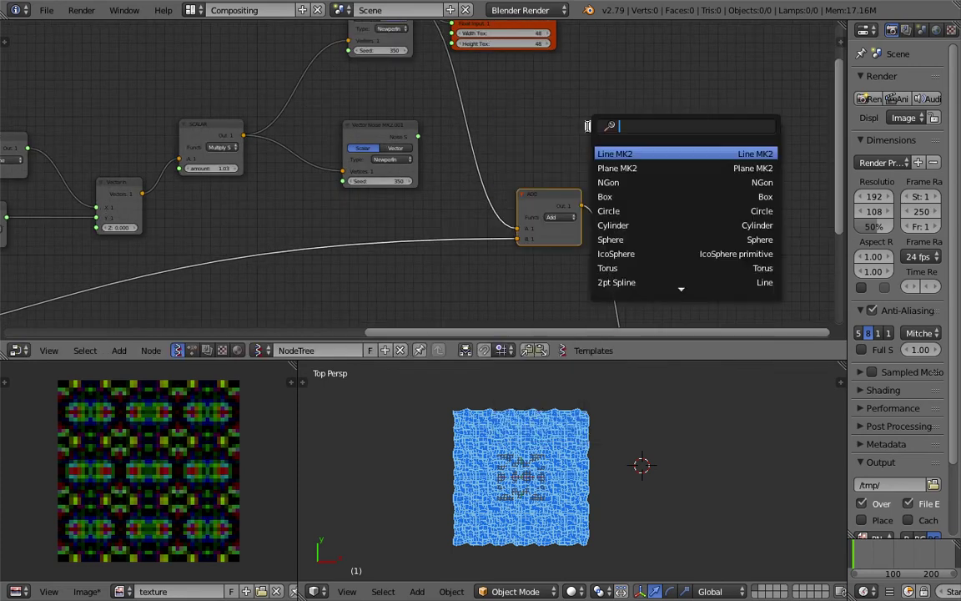
{"action": "type", "text": "vector n"}
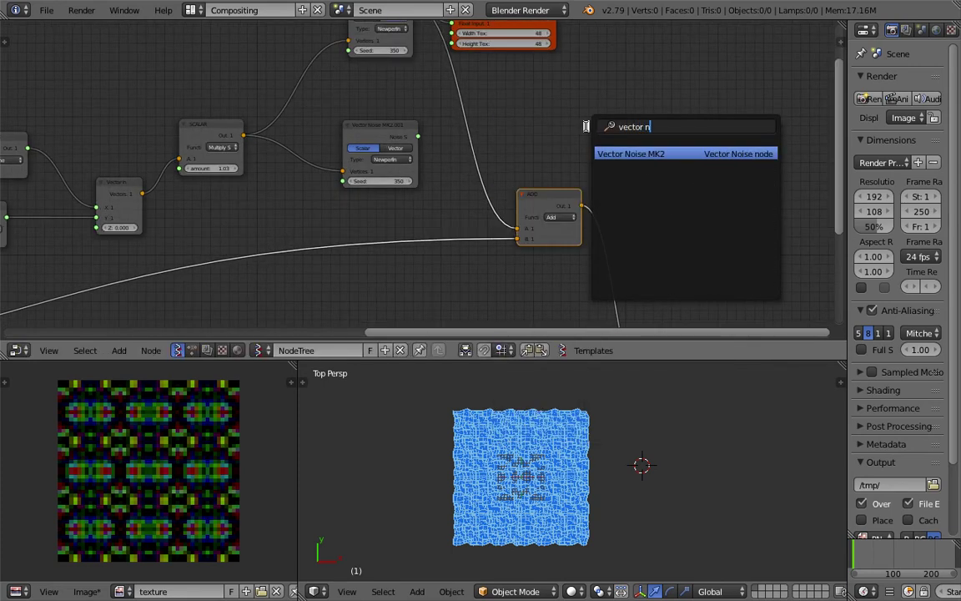
{"action": "type", "text": "or"}
{"action": "key", "text": "ctrl+a"}
{"action": "type", "text": "norm"}
{"action": "key", "text": "Down"}
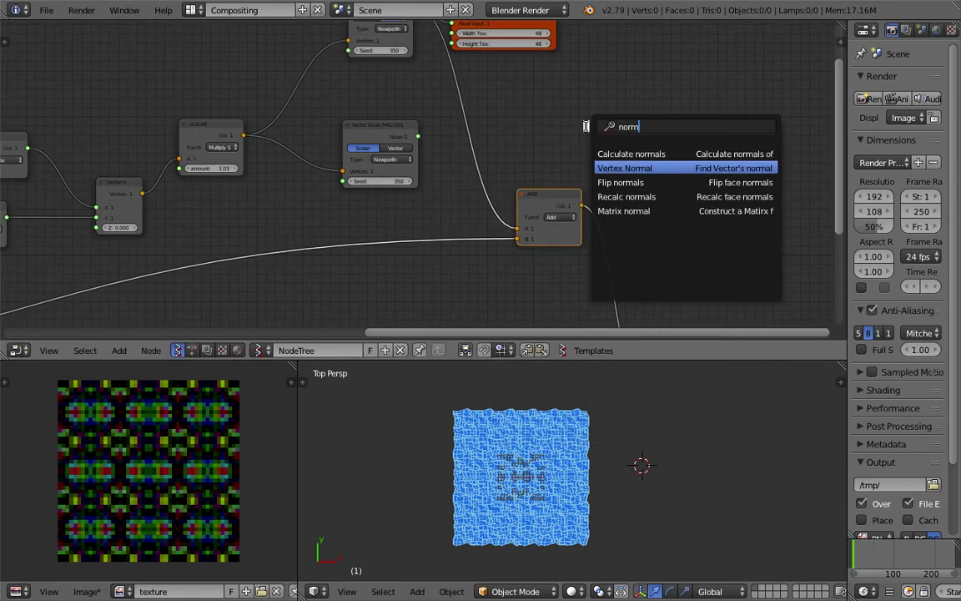
{"action": "key", "text": "Return"}
{"action": "left_click", "coordinate": [415, 301]}
Step: Connect Plane MK2's Vertices and Polygons outputs to the matching Vertex Normal inputs
{"action": "middle_click_drag", "start_coordinate": [457, 263], "coordinate": [834, 107]}
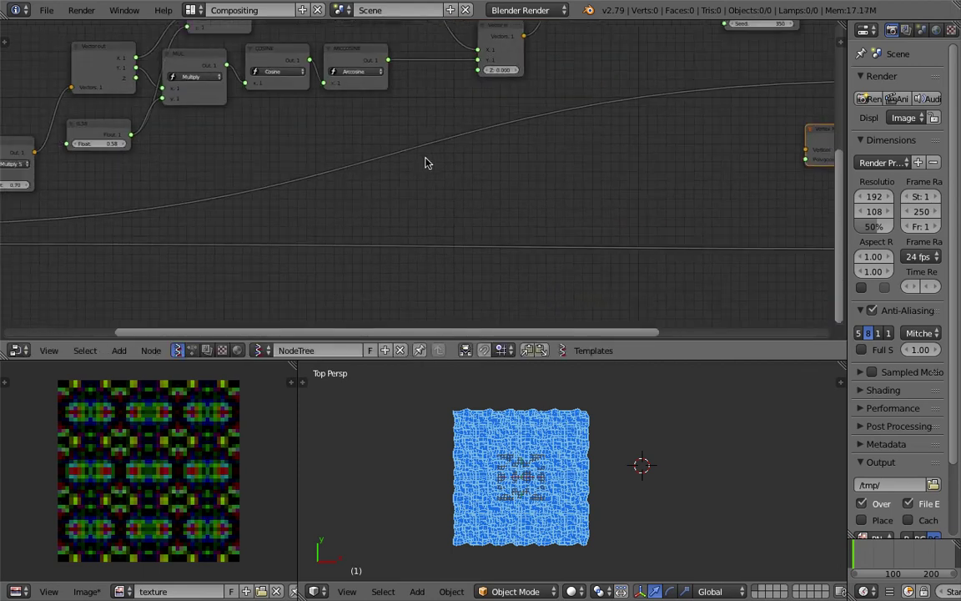
{"action": "scroll", "coordinate": [427, 163], "scroll_direction": "down", "scroll_amount": 3}
{"action": "middle_click_drag", "start_coordinate": [427, 163], "coordinate": [490, 160]}
{"action": "left_click_drag", "start_coordinate": [71, 217], "coordinate": [547, 154]}
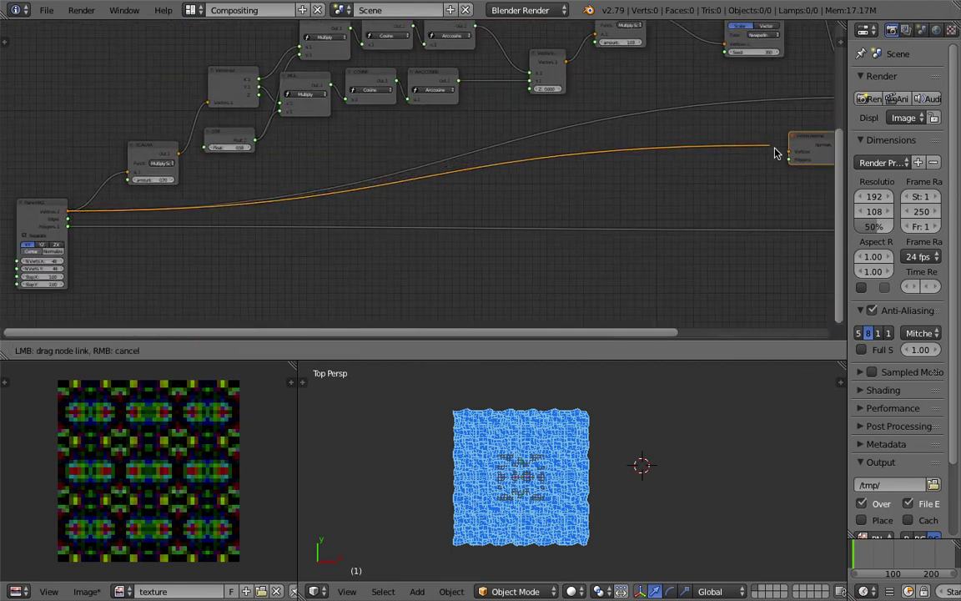
{"action": "left_click_drag", "start_coordinate": [786, 153], "coordinate": [788, 153]}
{"action": "left_click_drag", "start_coordinate": [71, 227], "coordinate": [72, 227]}
{"action": "left_click_drag", "start_coordinate": [785, 177], "coordinate": [791, 161]}
Step: Position the Vertex Normal node beneath the scalar Vector Noise node, clear of the ADD node
{"action": "middle_click_drag", "start_coordinate": [723, 125], "coordinate": [168, 169]}
{"action": "scroll", "coordinate": [165, 166], "scroll_direction": "up", "scroll_amount": 5}
{"action": "left_click_drag", "start_coordinate": [186, 191], "coordinate": [253, 185]}
{"action": "scroll", "coordinate": [254, 177], "scroll_direction": "down", "scroll_amount": 3}
{"action": "middle_click_drag", "start_coordinate": [262, 157], "coordinate": [298, 195]}
{"action": "left_click_drag", "start_coordinate": [315, 217], "coordinate": [257, 203]}
{"action": "scroll", "coordinate": [259, 202], "scroll_direction": "down", "scroll_amount": 3}
{"action": "middle_click_drag", "start_coordinate": [444, 204], "coordinate": [429, 187]}
{"action": "key", "text": "Home"}
{"action": "scroll", "coordinate": [469, 226], "scroll_direction": "up", "scroll_amount": 3}
{"action": "left_click_drag", "start_coordinate": [462, 238], "coordinate": [426, 231]}
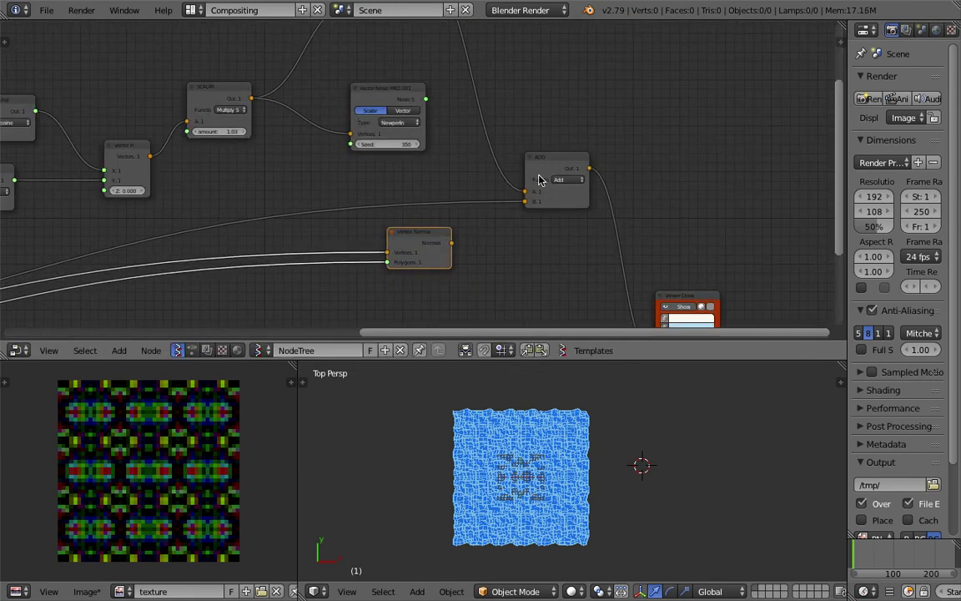
Step: Move the ADD node farther from the noise and Vertex Normal nodes and save over the file
{"action": "left_click_drag", "start_coordinate": [539, 176], "coordinate": [586, 160]}
{"action": "left_click_drag", "start_coordinate": [451, 243], "coordinate": [506, 223]}
{"action": "left_click_drag", "start_coordinate": [582, 219], "coordinate": [607, 205]}
{"action": "middle_click_drag", "start_coordinate": [651, 150], "coordinate": [575, 166]}
{"action": "left_click_drag", "start_coordinate": [541, 165], "coordinate": [572, 180]}
{"action": "key", "text": "ctrl+s"}
{"action": "left_click", "coordinate": [570, 179]}
Step: Move Viewer Draw farther along and adjust the positions of the ADD and Vertex Normal nodes
{"action": "mouse_move", "coordinate": [621, 285]}
{"action": "middle_mouse_down"}
{"action": "mouse_move", "coordinate": [613, 291]}
{"action": "mouse_move", "coordinate": [590, 213]}
{"action": "middle_mouse_up"}
{"action": "left_click_drag", "start_coordinate": [599, 237], "coordinate": [691, 235]}
{"action": "middle_click_drag", "start_coordinate": [566, 162], "coordinate": [589, 199]}
{"action": "scroll", "coordinate": [582, 188], "scroll_direction": "down", "scroll_amount": 2}
{"action": "left_click_drag", "start_coordinate": [529, 141], "coordinate": [553, 157]}
{"action": "middle_click_drag", "start_coordinate": [553, 157], "coordinate": [535, 189]}
{"action": "left_click_drag", "start_coordinate": [356, 236], "coordinate": [369, 245]}
Step: Add a vector Move node and place it above the ADD node
{"action": "middle_click_drag", "start_coordinate": [565, 129], "coordinate": [553, 126]}
{"action": "key", "text": "alt+space"}
{"action": "type", "text": "vector mo"}
{"action": "key", "text": "Return"}
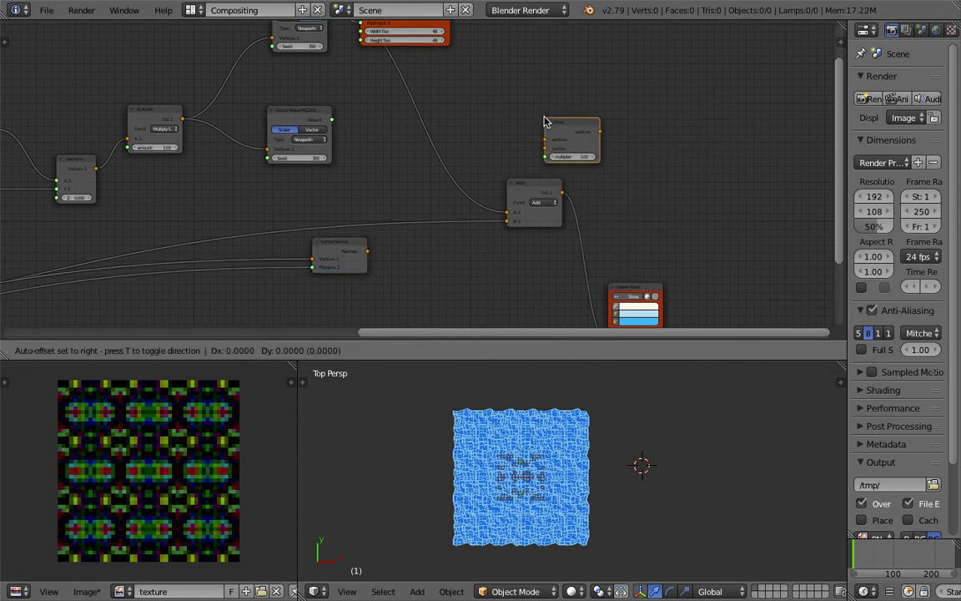
{"action": "left_click", "coordinate": [501, 124]}
Step: Reroute the Plane MK2 vertices link from ADD's B input to the Move node's vertices input
{"action": "middle_click_drag", "start_coordinate": [515, 136], "coordinate": [631, 82]}
{"action": "scroll", "coordinate": [608, 158], "scroll_direction": "down", "scroll_amount": 2}
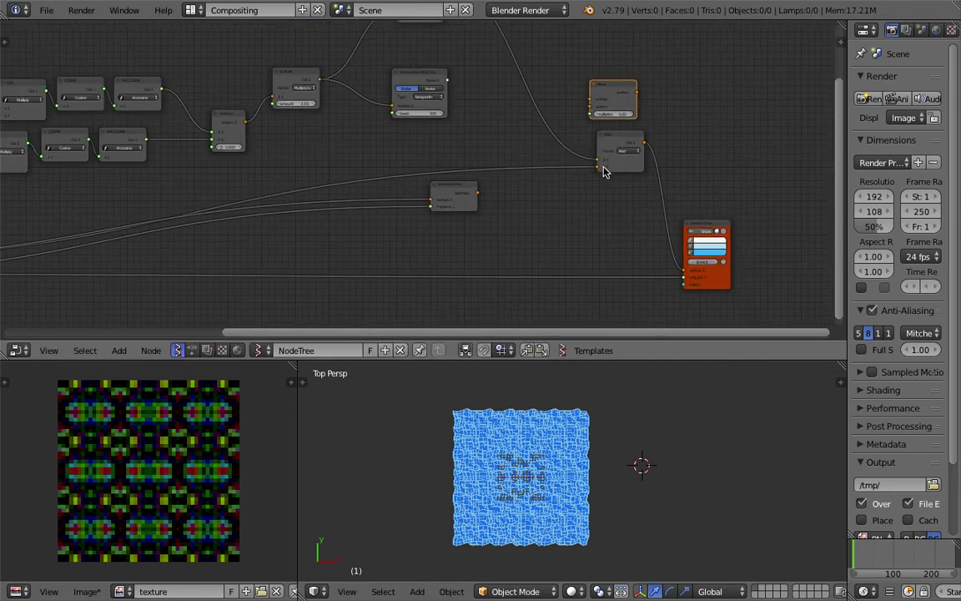
{"action": "left_click_drag", "start_coordinate": [597, 171], "coordinate": [577, 171]}
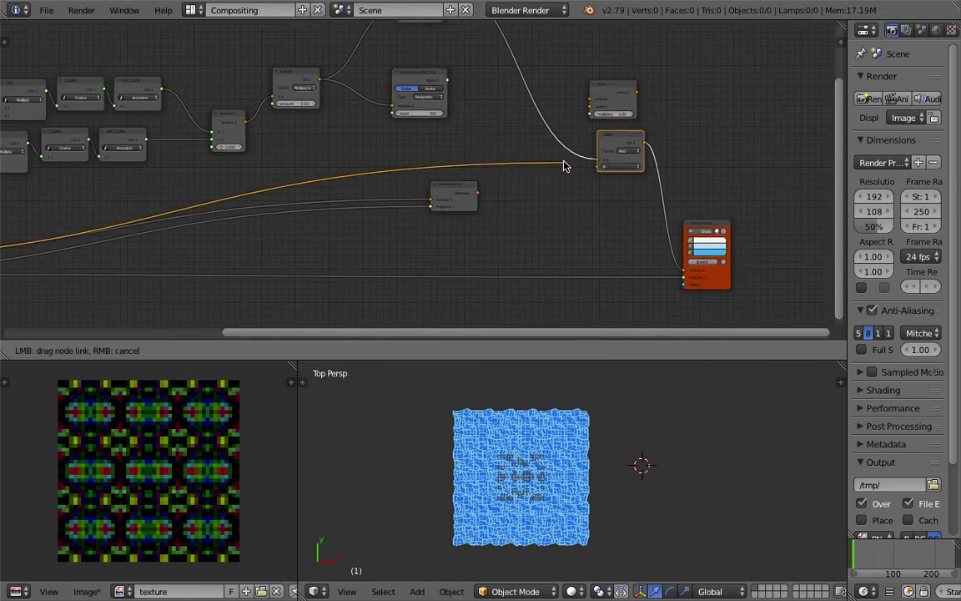
{"action": "left_click_drag", "start_coordinate": [560, 131], "coordinate": [521, 158]}
Step: Connect Vertex Normal's Normals output to Move's vectors input and the scalar Vector Noise output to Move's multiplier input
{"action": "scroll", "coordinate": [481, 200], "scroll_direction": "up", "scroll_amount": 1}
{"action": "left_click_drag", "start_coordinate": [476, 200], "coordinate": [519, 173]}
{"action": "middle_click_drag", "start_coordinate": [567, 185], "coordinate": [567, 247]}
{"action": "scroll", "coordinate": [546, 240], "scroll_direction": "up", "scroll_amount": 2}
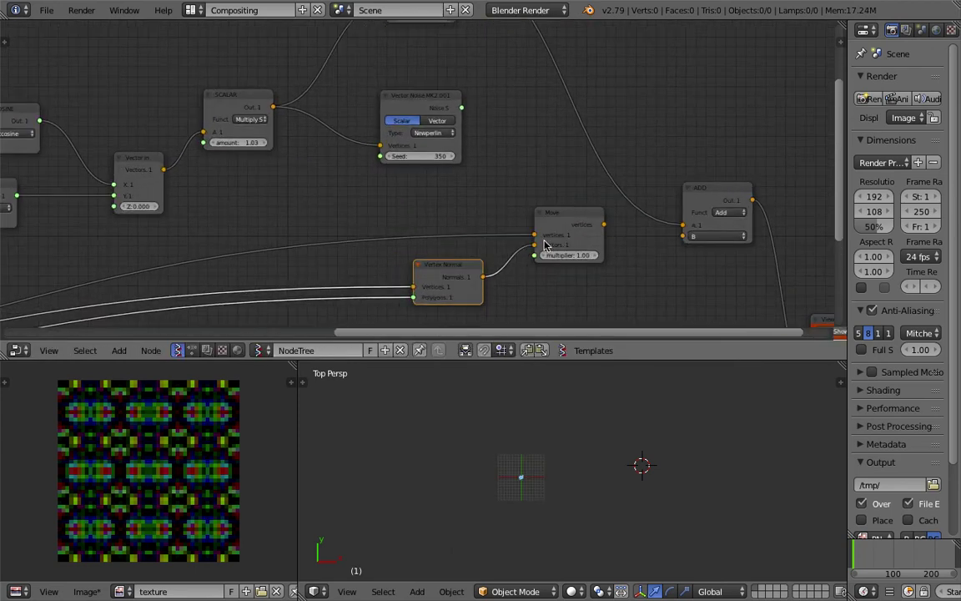
{"action": "left_click_drag", "start_coordinate": [438, 106], "coordinate": [536, 255]}
{"action": "left_click", "coordinate": [551, 217]}
{"action": "scroll", "coordinate": [544, 200], "scroll_direction": "down", "scroll_amount": 1}
{"action": "scroll", "coordinate": [544, 199], "scroll_direction": "up", "scroll_amount": 2}
Step: Connect the Move node's vertices output to ADD's B input and zoom in on the resulting mesh
{"action": "left_click_drag", "start_coordinate": [620, 228], "coordinate": [626, 230]}
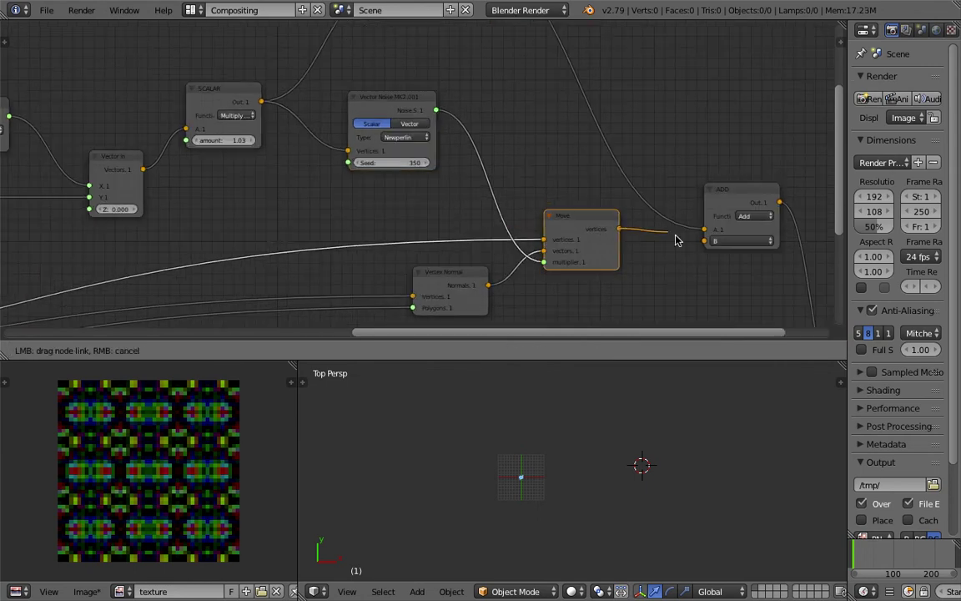
{"action": "left_click_drag", "start_coordinate": [698, 232], "coordinate": [698, 231]}
{"action": "middle_click_drag", "start_coordinate": [688, 177], "coordinate": [605, 133]}
{"action": "scroll", "coordinate": [578, 491], "scroll_direction": "up", "scroll_amount": 4}
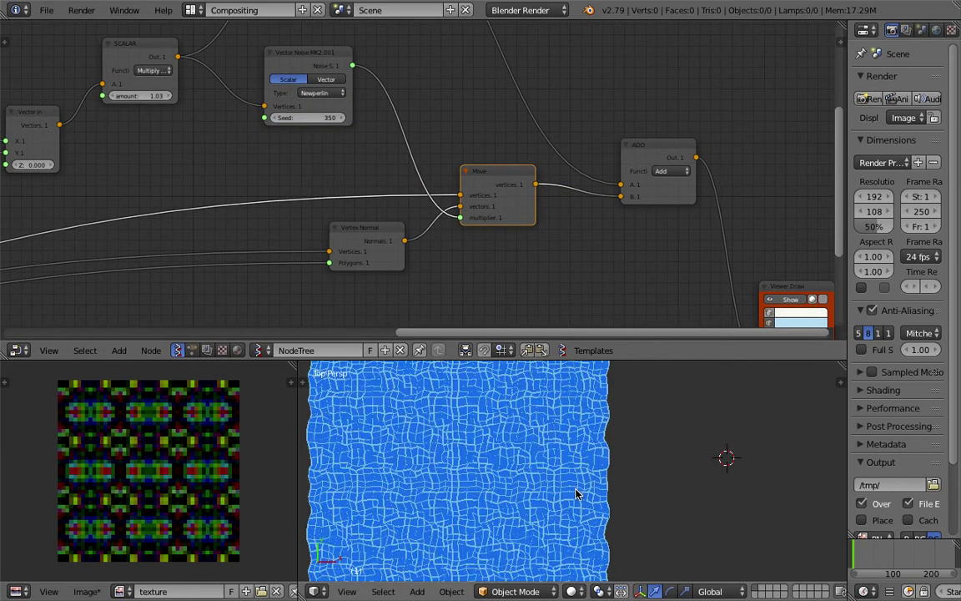
Step: Examine the displaced mesh in perspective and the node chain feeding Move and ADD
{"action": "scroll", "coordinate": [576, 495], "scroll_direction": "down", "scroll_amount": 1}
{"action": "middle_click_drag", "start_coordinate": [576, 496], "coordinate": [538, 399]}
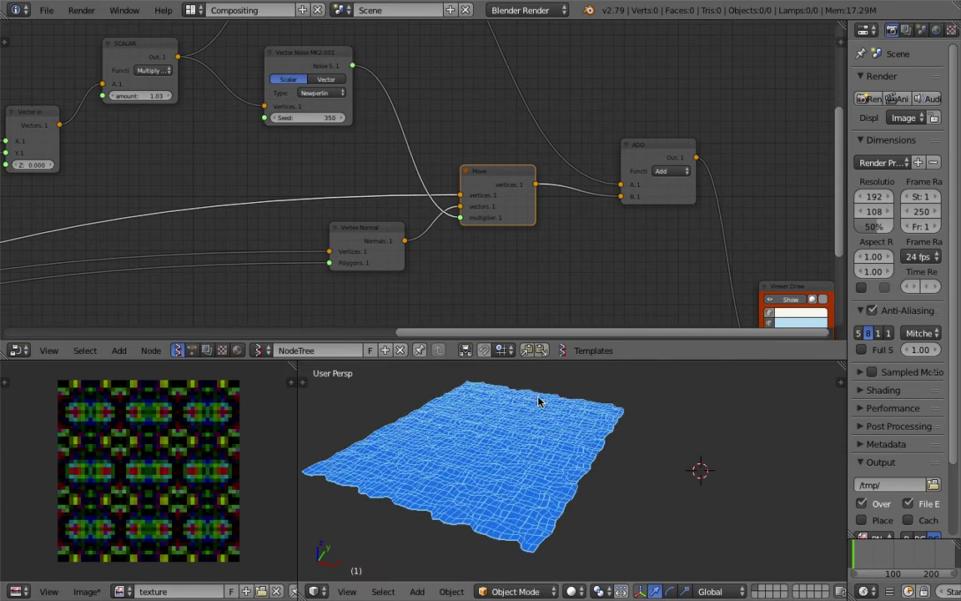
{"action": "scroll", "coordinate": [569, 236], "scroll_direction": "down", "scroll_amount": 2}
{"action": "middle_click_drag", "start_coordinate": [559, 210], "coordinate": [524, 260]}
{"action": "scroll", "coordinate": [523, 223], "scroll_direction": "down", "scroll_amount": 3}
{"action": "scroll", "coordinate": [491, 165], "scroll_direction": "up", "scroll_amount": 2}
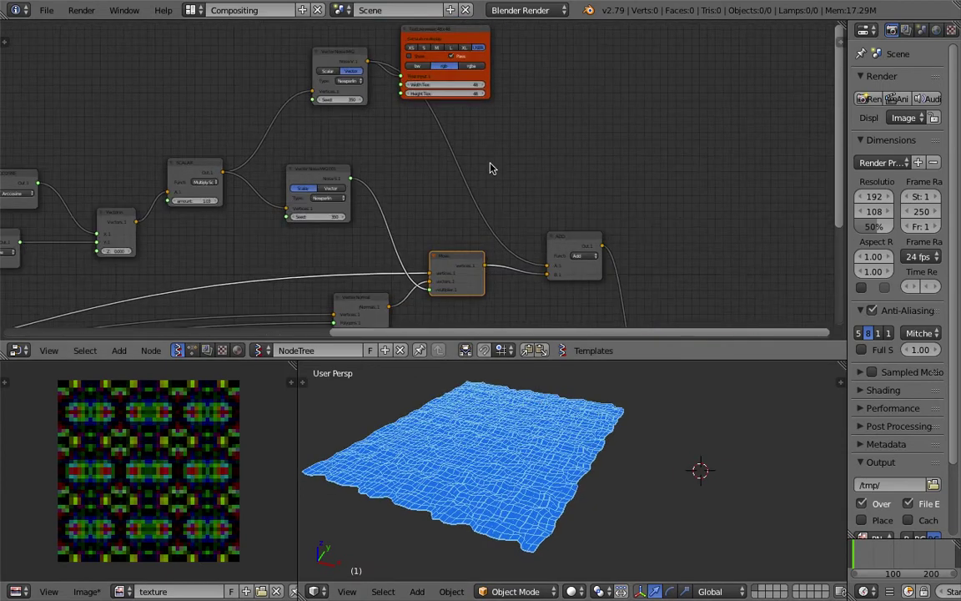
{"action": "middle_click_drag", "start_coordinate": [490, 173], "coordinate": [515, 117]}
{"action": "scroll", "coordinate": [492, 129], "scroll_direction": "up", "scroll_amount": 2}
{"action": "middle_click_drag", "start_coordinate": [547, 198], "coordinate": [582, 171]}
{"action": "scroll", "coordinate": [580, 171], "scroll_direction": "down", "scroll_amount": 2}
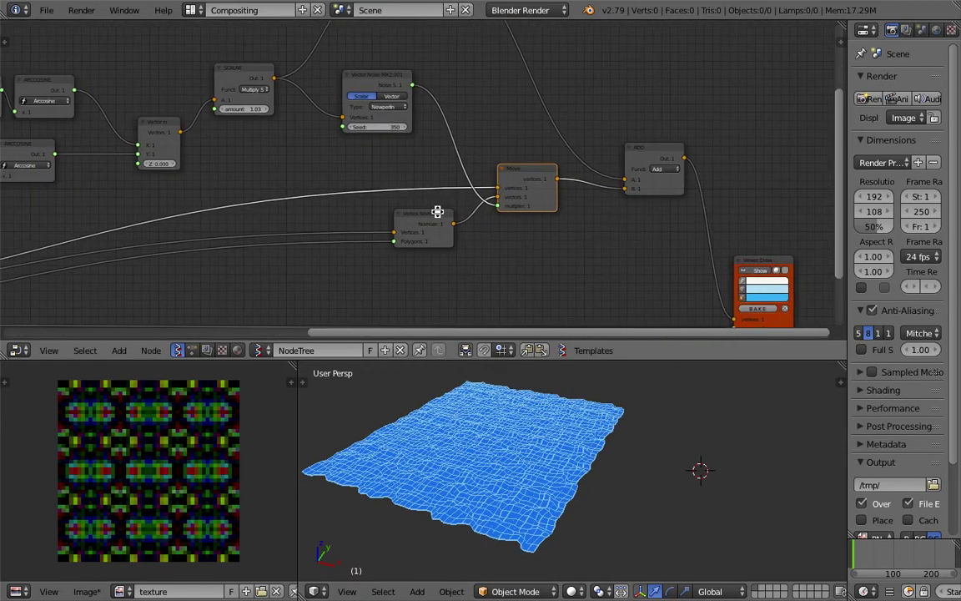
Step: Nudge the Vertex Normal node and connect Plane MK2's Vertices output to ADD's B input
{"action": "left_click_drag", "start_coordinate": [442, 222], "coordinate": [437, 234]}
{"action": "middle_click_drag", "start_coordinate": [358, 255], "coordinate": [470, 214]}
{"action": "scroll", "coordinate": [470, 214], "scroll_direction": "down", "scroll_amount": 3}
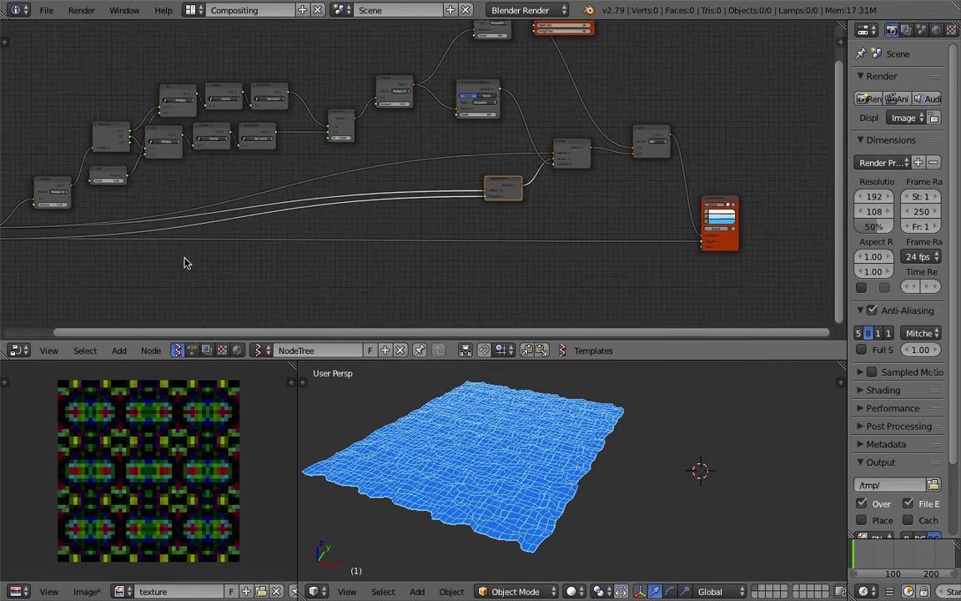
{"action": "middle_click_drag", "start_coordinate": [186, 264], "coordinate": [278, 281]}
{"action": "left_click_drag", "start_coordinate": [81, 250], "coordinate": [728, 170]}
Step: Connect the Move node's vertices output to ADD's A input, replacing the noise link, and check the mesh from a low angle
{"action": "scroll", "coordinate": [690, 170], "scroll_direction": "up", "scroll_amount": 1}
{"action": "scroll", "coordinate": [706, 171], "scroll_direction": "up", "scroll_amount": 3}
{"action": "middle_click_drag", "start_coordinate": [535, 188], "coordinate": [182, 227]}
{"action": "scroll", "coordinate": [182, 227], "scroll_direction": "up", "scroll_amount": 3}
{"action": "left_click_drag", "start_coordinate": [395, 196], "coordinate": [468, 199]}
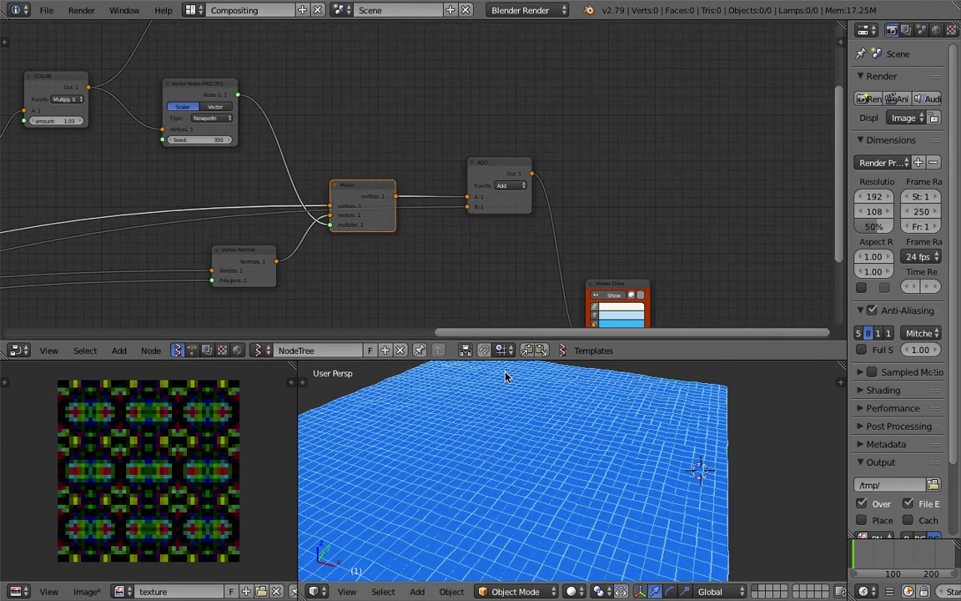
{"action": "scroll", "coordinate": [524, 434], "scroll_direction": "down", "scroll_amount": 4}
{"action": "middle_click_drag", "start_coordinate": [525, 434], "coordinate": [572, 402]}
{"action": "middle_click_drag", "start_coordinate": [502, 208], "coordinate": [516, 184]}
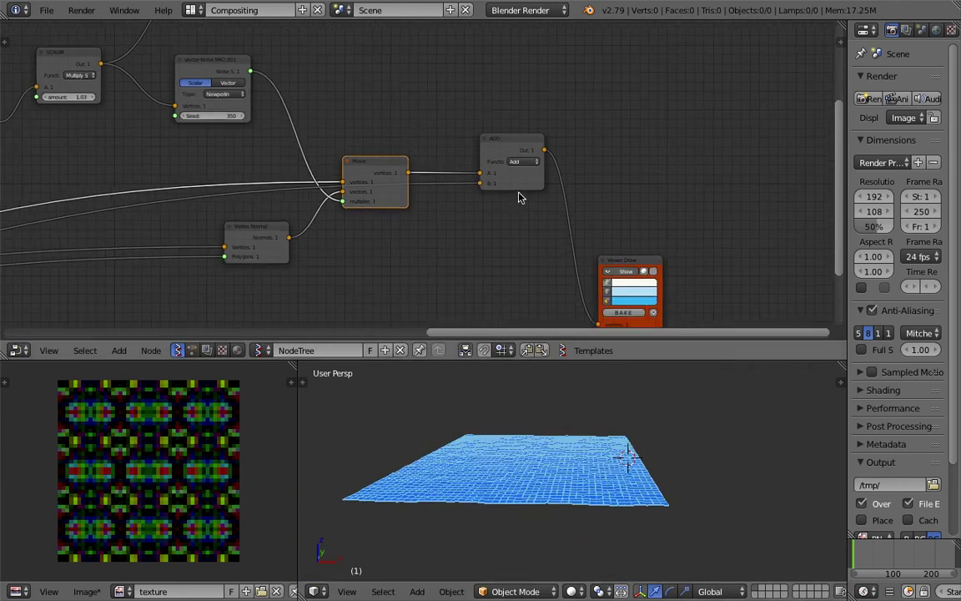
{"action": "middle_click_drag", "start_coordinate": [418, 157], "coordinate": [452, 164]}
Step: Rearrange the Move, Vertex Normal, ADD and Viewer Draw nodes into a tidy cascade and save the file
{"action": "left_click_drag", "start_coordinate": [522, 156], "coordinate": [548, 176]}
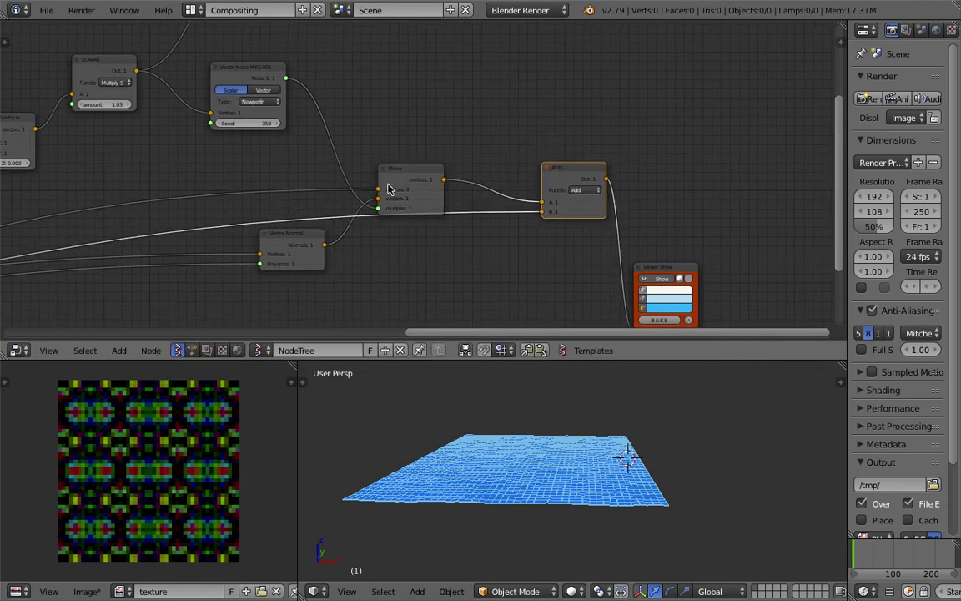
{"action": "left_click_drag", "start_coordinate": [391, 191], "coordinate": [409, 194]}
{"action": "left_click_drag", "start_coordinate": [580, 183], "coordinate": [580, 245]}
{"action": "left_click", "coordinate": [442, 181]}
{"action": "left_click_drag", "start_coordinate": [442, 181], "coordinate": [494, 177]}
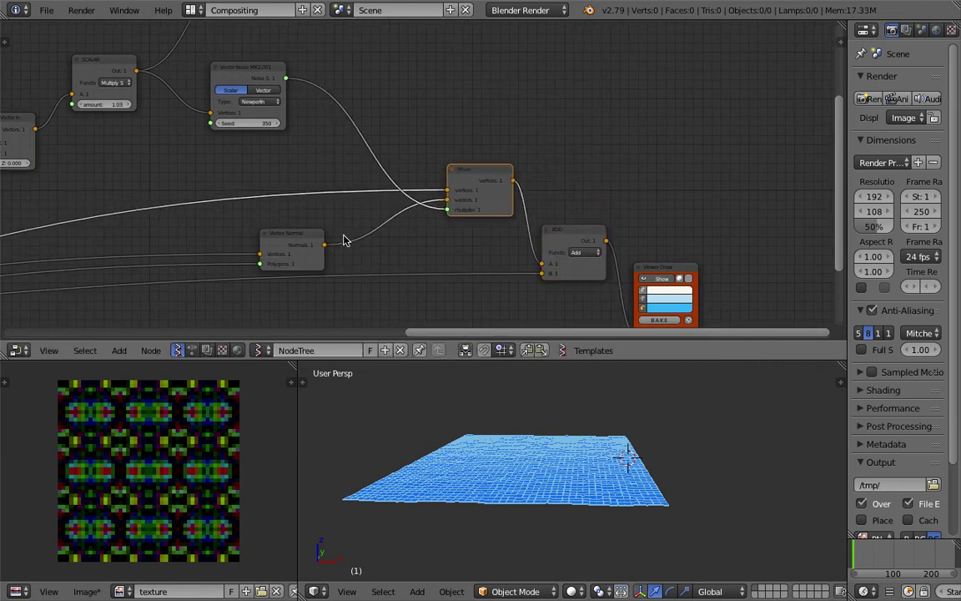
{"action": "left_click_drag", "start_coordinate": [314, 238], "coordinate": [357, 240]}
{"action": "left_click_drag", "start_coordinate": [497, 187], "coordinate": [494, 226]}
{"action": "left_click_drag", "start_coordinate": [570, 243], "coordinate": [560, 267]}
{"action": "left_click_drag", "start_coordinate": [474, 243], "coordinate": [472, 225]}
{"action": "key", "text": "ctrl+s"}
{"action": "left_click", "coordinate": [461, 202]}
{"action": "left_click_drag", "start_coordinate": [666, 272], "coordinate": [667, 253]}
{"action": "middle_click_drag", "start_coordinate": [490, 218], "coordinate": [524, 185]}
{"action": "scroll", "coordinate": [524, 185], "scroll_direction": "up", "scroll_amount": 2}
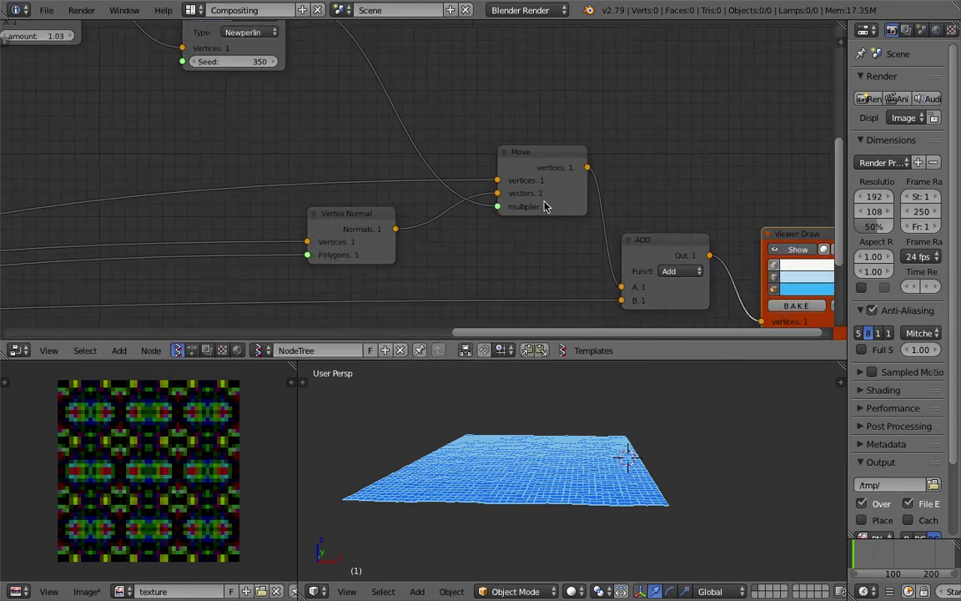
{"action": "scroll", "coordinate": [476, 185], "scroll_direction": "down", "scroll_amount": 3}
{"action": "middle_click_drag", "start_coordinate": [461, 191], "coordinate": [470, 228]}
{"action": "scroll", "coordinate": [468, 222], "scroll_direction": "up", "scroll_amount": 2}
{"action": "key", "text": "alt+space"}
{"action": "type", "text": "mah"}
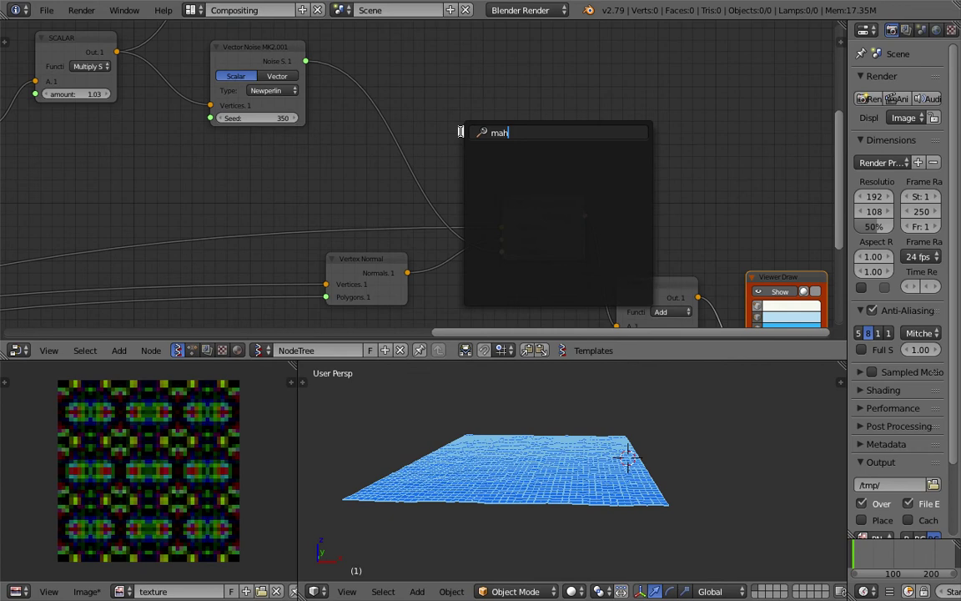
{"action": "key", "text": "Escape"}
Step: Group the Vertex Normal, Move and ADD nodes in a frame
{"action": "left_click", "coordinate": [386, 266]}
{"action": "left_click", "coordinate": [546, 205], "text": "shift"}
{"action": "left_click", "coordinate": [653, 285]}
{"action": "left_click", "coordinate": [562, 210], "text": "shift"}
{"action": "left_click", "coordinate": [368, 262], "text": "shift"}
{"action": "key", "text": "ctrl+j"}
Step: Move Viewer Draw farther along and shift the new frame away from the noise node
{"action": "left_click_drag", "start_coordinate": [503, 185], "coordinate": [504, 200]}
{"action": "middle_click_drag", "start_coordinate": [697, 233], "coordinate": [499, 193]}
{"action": "left_click_drag", "start_coordinate": [583, 237], "coordinate": [696, 215]}
{"action": "left_click_drag", "start_coordinate": [437, 164], "coordinate": [511, 136]}
Step: Insert a Multiply math node between the scalar Vector Noise output and Move's multiplier, and set its y to 8.71
{"action": "middle_click_drag", "start_coordinate": [387, 167], "coordinate": [584, 246]}
{"action": "key", "text": "shift+a"}
{"action": "left_click", "coordinate": [422, 92]}
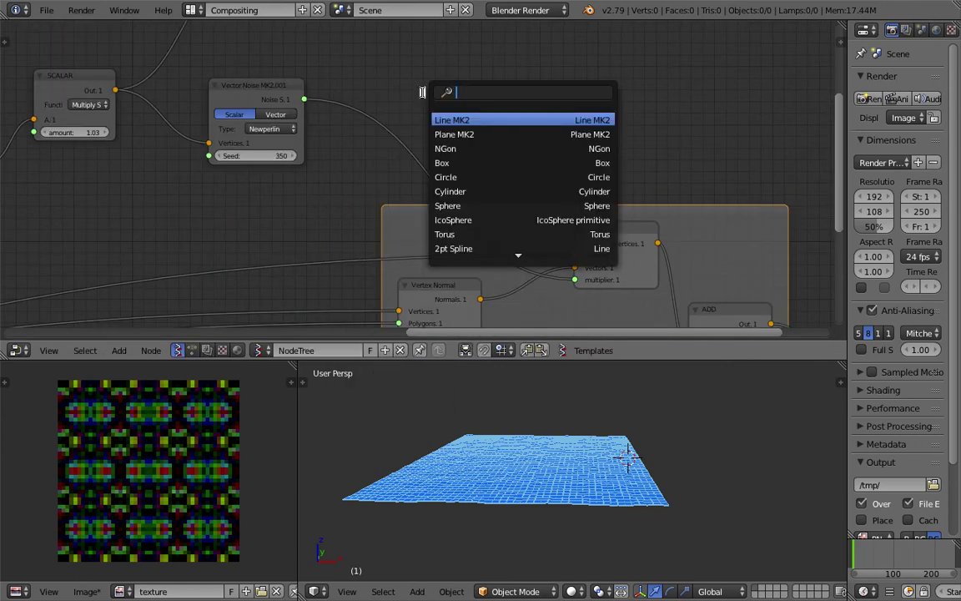
{"action": "type", "text": "am"}
{"action": "key", "text": "BackSpace"}
{"action": "key", "text": "BackSpace"}
{"action": "type", "text": "math"}
{"action": "key", "text": "Down"}
{"action": "key", "text": "Down"}
{"action": "key", "text": "Return"}
{"action": "left_click", "coordinate": [422, 155]}
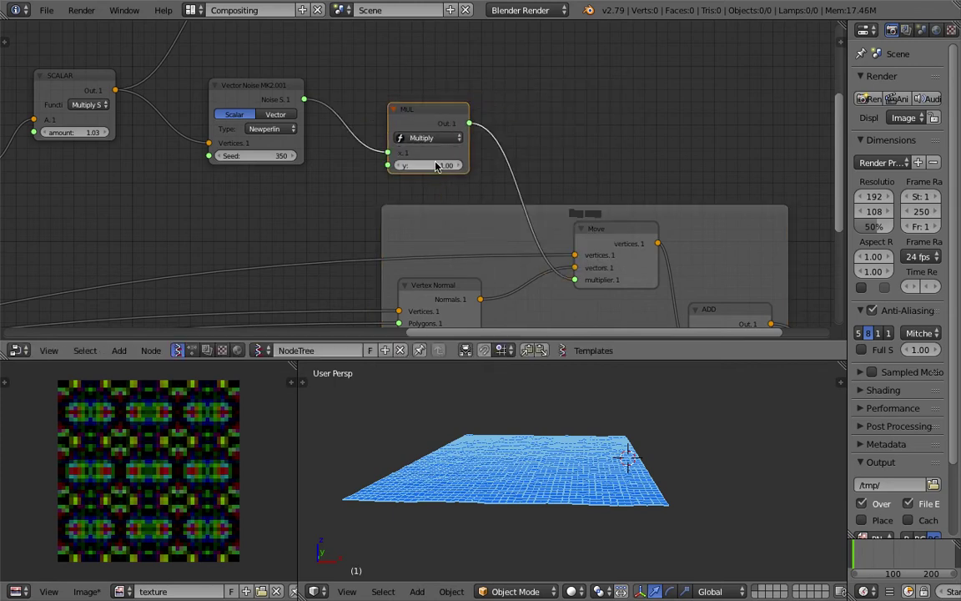
{"action": "left_click_drag", "start_coordinate": [428, 165], "coordinate": [519, 165]}
{"action": "middle_click_drag", "start_coordinate": [538, 404], "coordinate": [480, 532]}
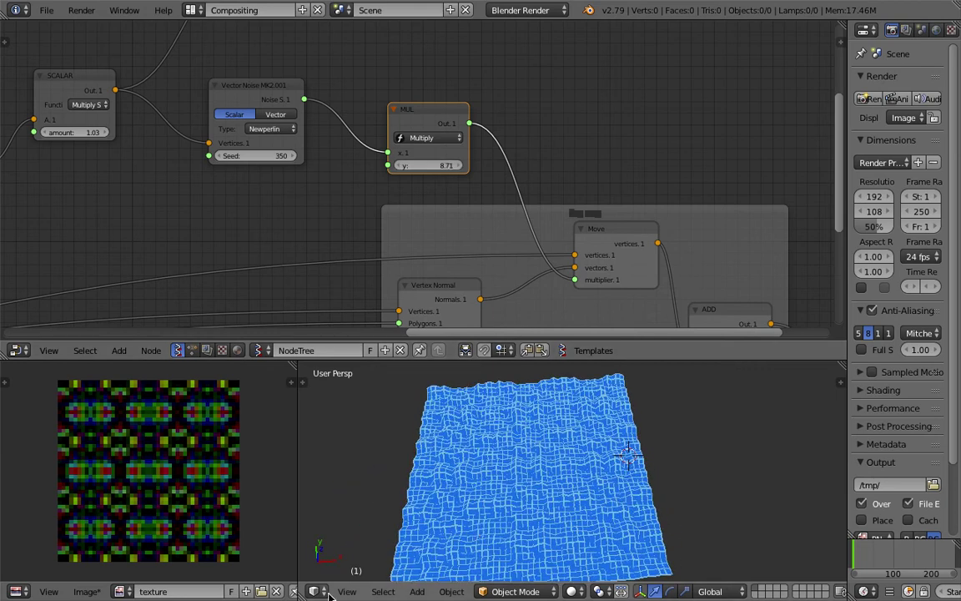
Step: Switch the 3D view to an orthographic top view and inspect the mesh up close
{"action": "left_click", "coordinate": [345, 592]}
{"action": "left_click", "coordinate": [383, 539]}
{"action": "scroll", "coordinate": [482, 497], "scroll_direction": "down", "scroll_amount": 2}
{"action": "left_click", "coordinate": [345, 593]}
{"action": "left_click", "coordinate": [392, 523]}
{"action": "scroll", "coordinate": [544, 486], "scroll_direction": "up", "scroll_amount": 2}
{"action": "scroll", "coordinate": [546, 476], "scroll_direction": "down", "scroll_amount": 1}
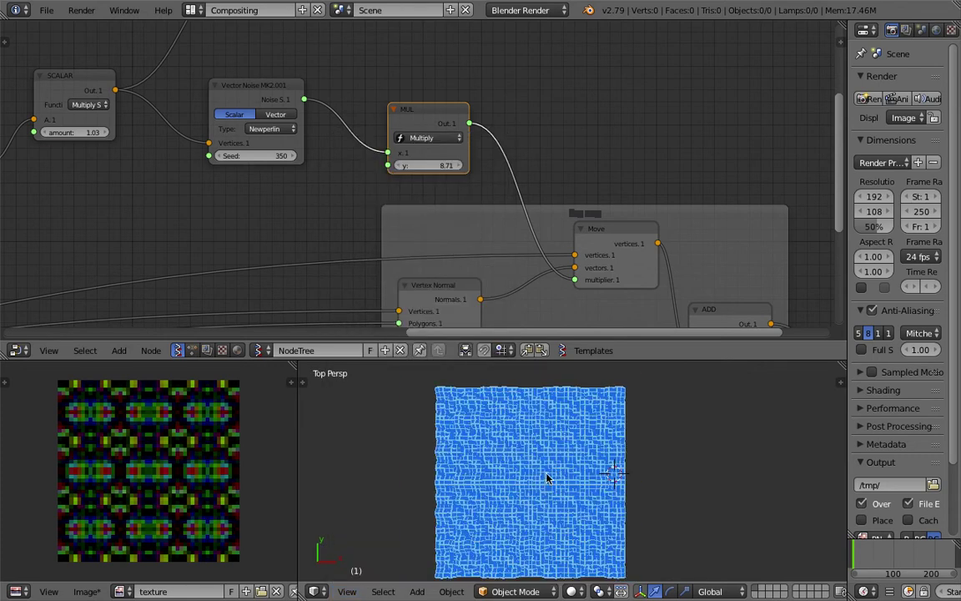
{"action": "left_click", "coordinate": [348, 590]}
{"action": "left_click", "coordinate": [430, 405]}
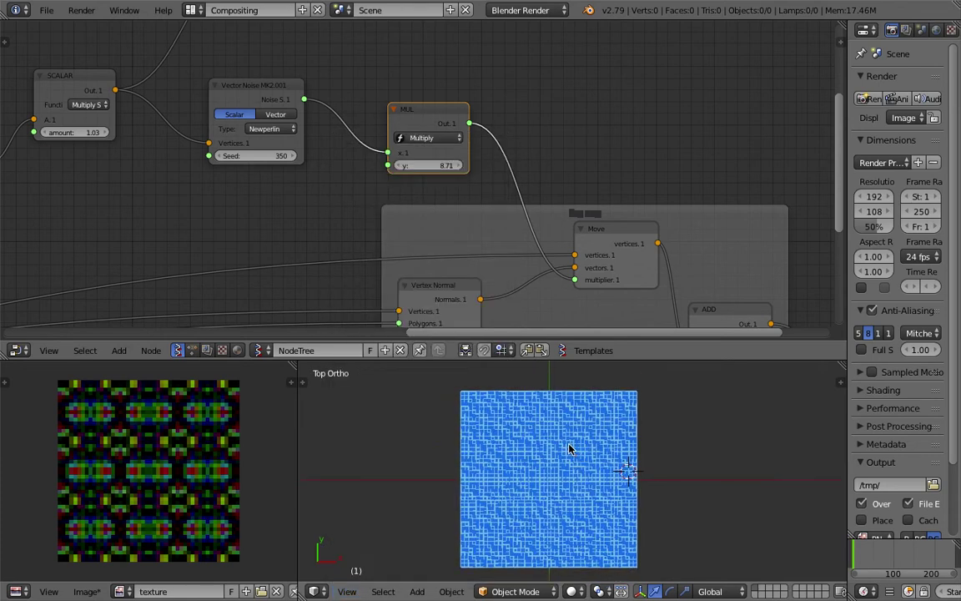
{"action": "middle_click_drag", "start_coordinate": [588, 157], "coordinate": [549, 113]}
{"action": "scroll", "coordinate": [637, 435], "scroll_direction": "up", "scroll_amount": 7}
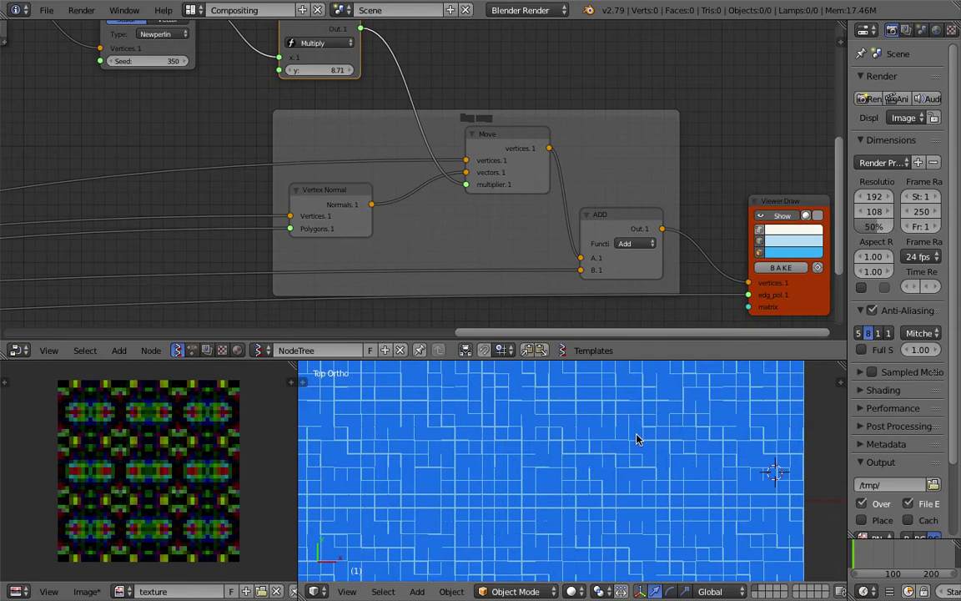
{"action": "scroll", "coordinate": [637, 438], "scroll_direction": "down", "scroll_amount": 6}
Step: Turn off the Show option on the Viewer Draw node
{"action": "middle_click_drag", "start_coordinate": [679, 239], "coordinate": [599, 240]}
{"action": "left_click_drag", "start_coordinate": [700, 206], "coordinate": [702, 205]}
{"action": "middle_click_drag", "start_coordinate": [687, 212], "coordinate": [617, 169]}
{"action": "left_click", "coordinate": [636, 173]}
Step: Add a Viewer BMesh node beside Viewer Draw and connect ADD's output to its vertices input
{"action": "key", "text": "alt+space"}
{"action": "type", "text": "view"}
{"action": "key", "text": "Down"}
{"action": "key", "text": "Return"}
{"action": "left_click", "coordinate": [723, 165]}
{"action": "middle_click_drag", "start_coordinate": [694, 184], "coordinate": [651, 131]}
{"action": "left_click_drag", "start_coordinate": [471, 133], "coordinate": [507, 138]}
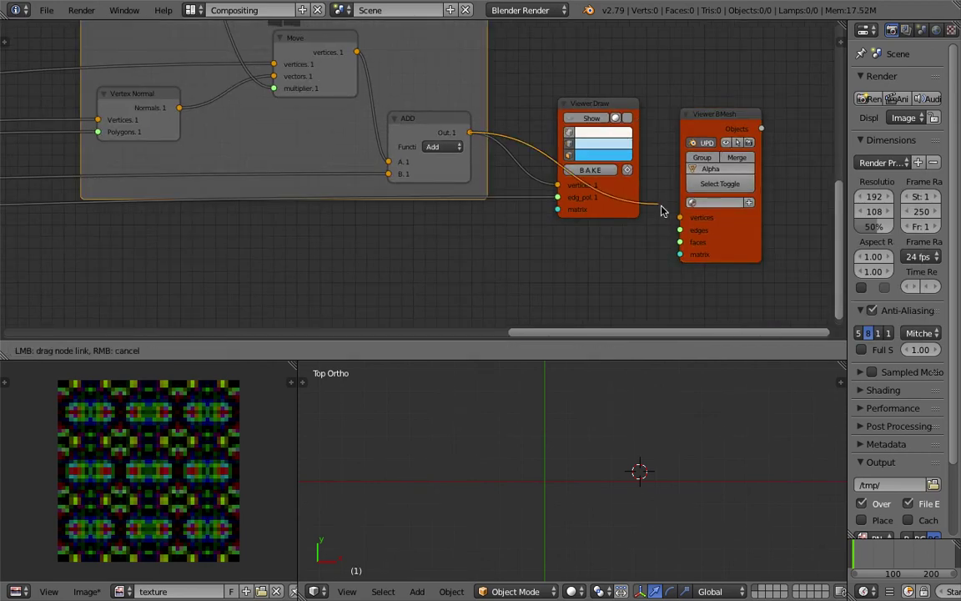
{"action": "left_click_drag", "start_coordinate": [678, 217], "coordinate": [680, 218]}
Step: Move the framed node group closer to the viewer nodes
{"action": "scroll", "coordinate": [428, 181], "scroll_direction": "down", "scroll_amount": 5}
{"action": "middle_click_drag", "start_coordinate": [428, 182], "coordinate": [585, 144]}
{"action": "scroll", "coordinate": [586, 144], "scroll_direction": "down", "scroll_amount": 4}
{"action": "middle_click_drag", "start_coordinate": [146, 176], "coordinate": [263, 174]}
{"action": "scroll", "coordinate": [263, 173], "scroll_direction": "down", "scroll_amount": 6}
{"action": "middle_click_drag", "start_coordinate": [69, 174], "coordinate": [82, 174]}
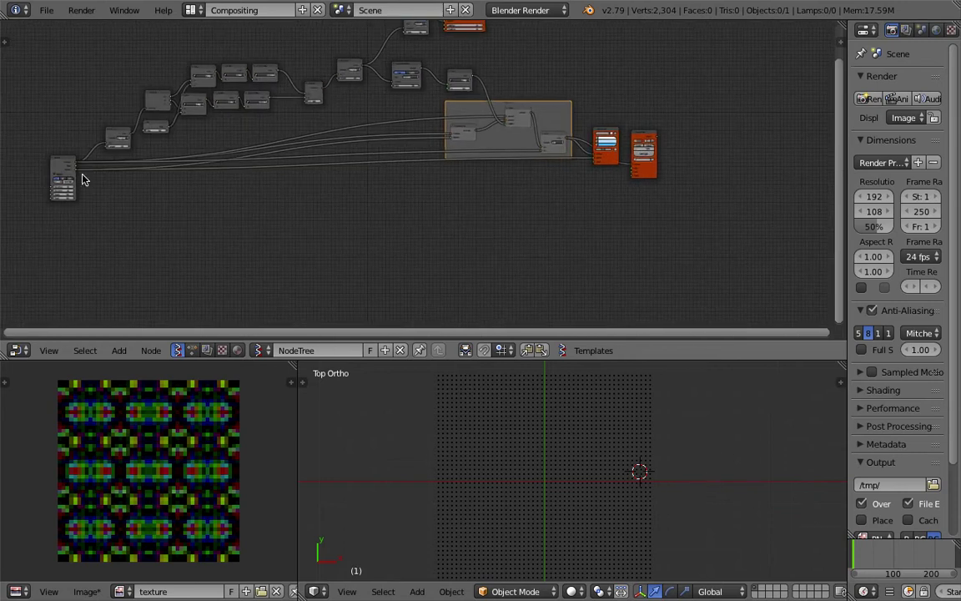
{"action": "key", "text": "g"}
{"action": "left_click", "coordinate": [94, 177]}
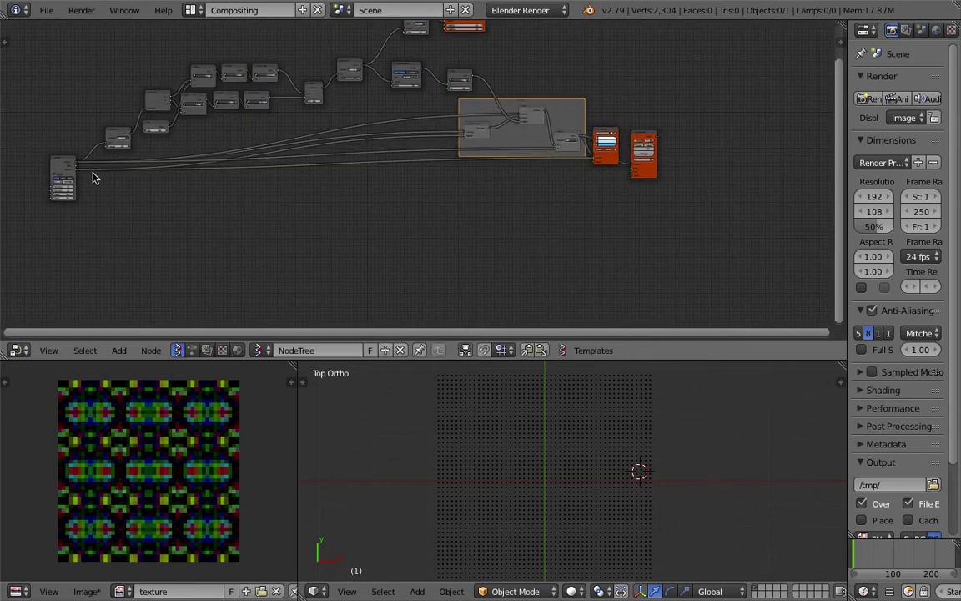
{"action": "key", "text": "g"}
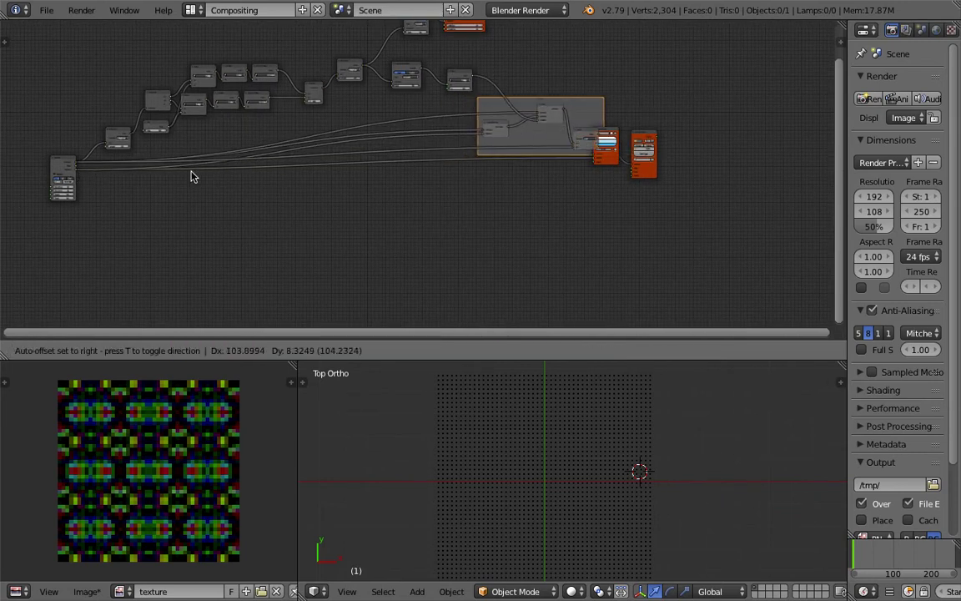
{"action": "left_click", "coordinate": [96, 171]}
Step: Move Viewer BMesh next to Plane MK2 and connect the plane's Polygons output to its faces input
{"action": "left_click_drag", "start_coordinate": [640, 133], "coordinate": [134, 170]}
{"action": "middle_click_drag", "start_coordinate": [71, 181], "coordinate": [452, 178]}
{"action": "scroll", "coordinate": [453, 177], "scroll_direction": "up", "scroll_amount": 5}
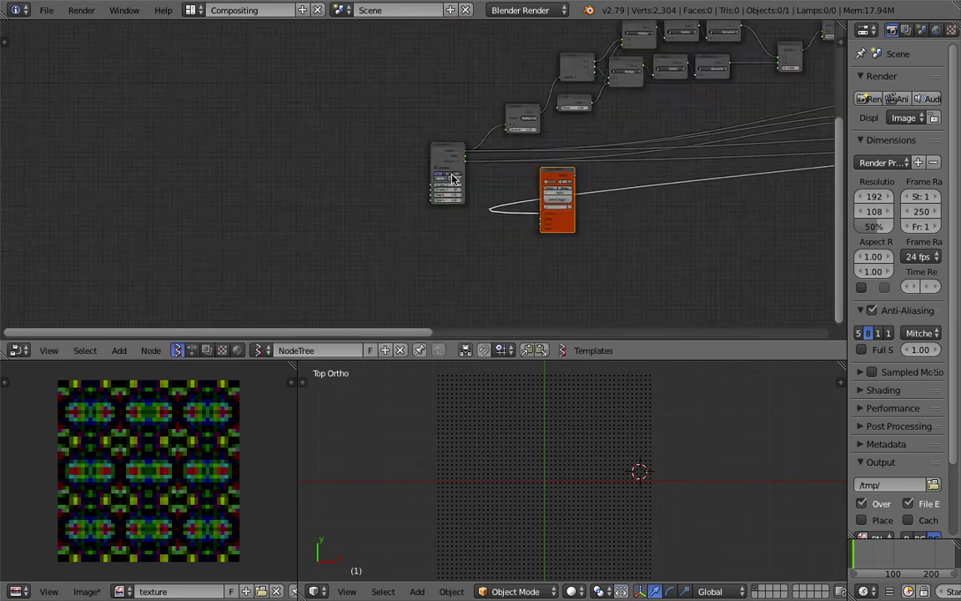
{"action": "left_click_drag", "start_coordinate": [490, 156], "coordinate": [595, 237]}
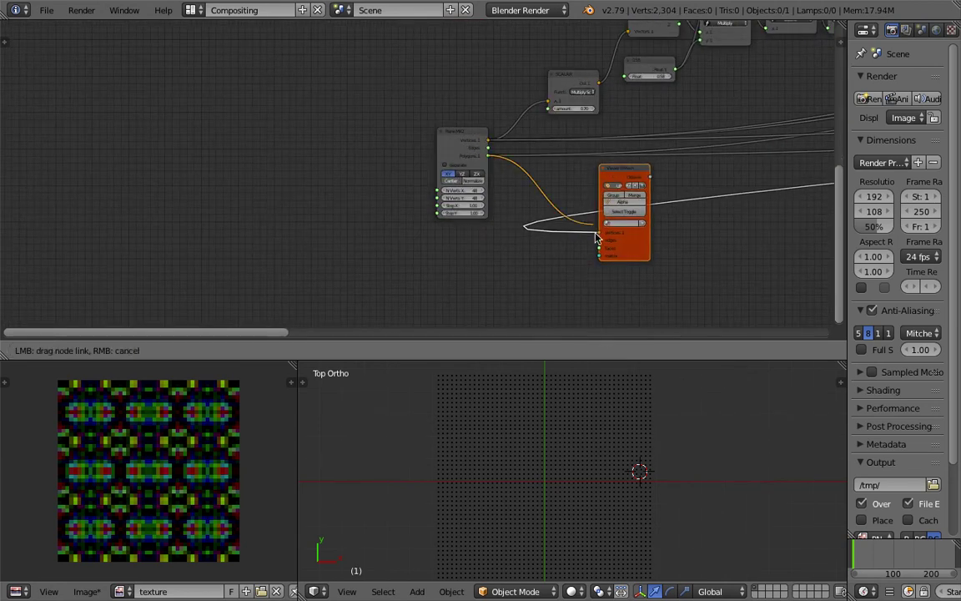
{"action": "middle_click_drag", "start_coordinate": [643, 281], "coordinate": [401, 279]}
{"action": "scroll", "coordinate": [526, 428], "scroll_direction": "up", "scroll_amount": 4}
{"action": "scroll", "coordinate": [584, 447], "scroll_direction": "down", "scroll_amount": 3}
Step: Select the generated mesh and enable Matcap shading with the rainbow normal-colour matcap
{"action": "right_click", "coordinate": [602, 455]}
{"action": "key", "text": "n"}
{"action": "scroll", "coordinate": [776, 513], "scroll_direction": "down", "scroll_amount": 10}
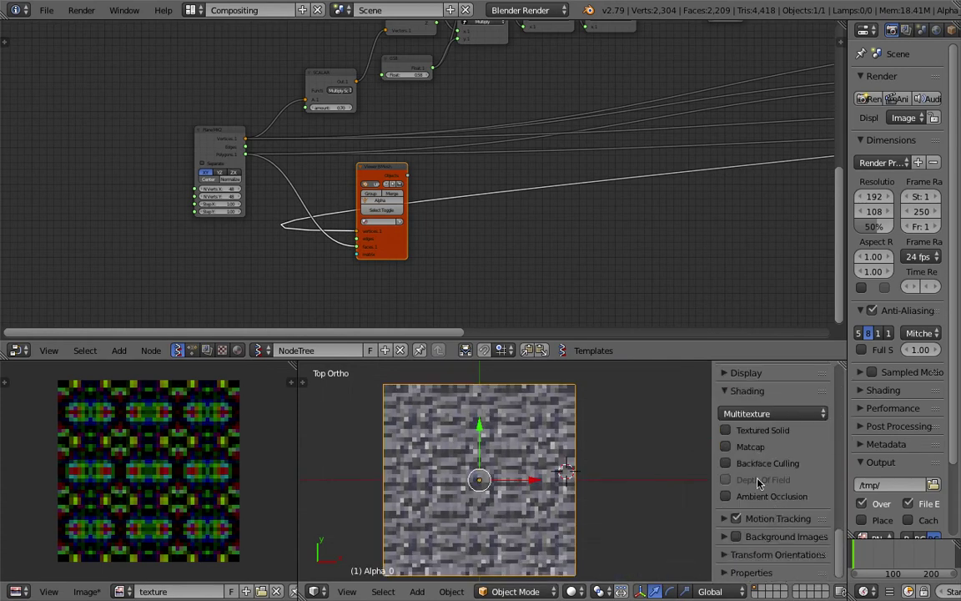
{"action": "left_click", "coordinate": [761, 448]}
{"action": "scroll", "coordinate": [776, 501], "scroll_direction": "down", "scroll_amount": 3}
{"action": "left_click", "coordinate": [772, 409]}
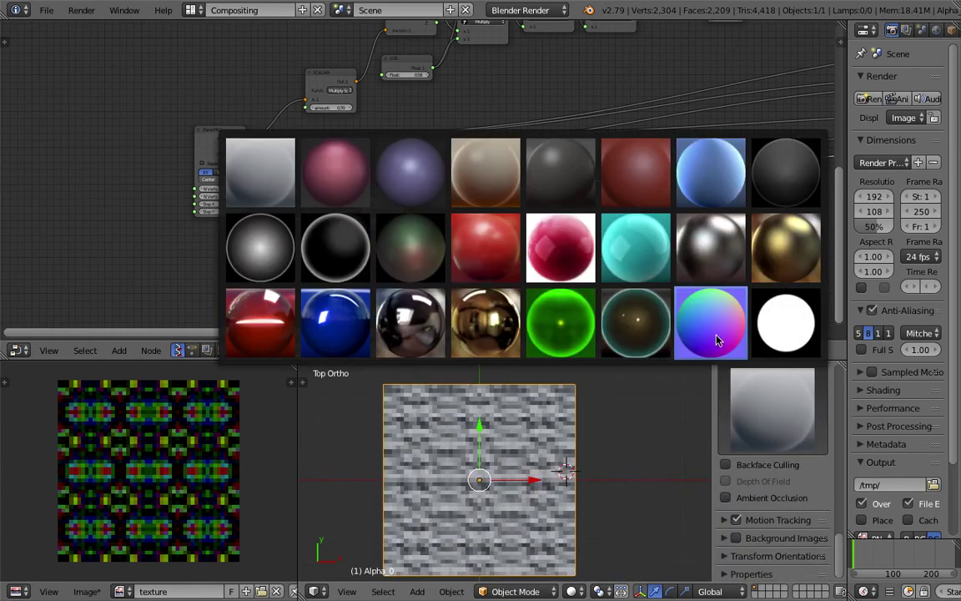
{"action": "left_click", "coordinate": [707, 322]}
{"action": "key", "text": "n"}
Step: Widen the properties editor and add an Array modifier with a count of 3 to the mesh
{"action": "scroll", "coordinate": [643, 433], "scroll_direction": "down", "scroll_amount": 3}
{"action": "left_click_drag", "start_coordinate": [847, 192], "coordinate": [753, 191]}
{"action": "left_click", "coordinate": [885, 30]}
{"action": "left_click", "coordinate": [863, 82]}
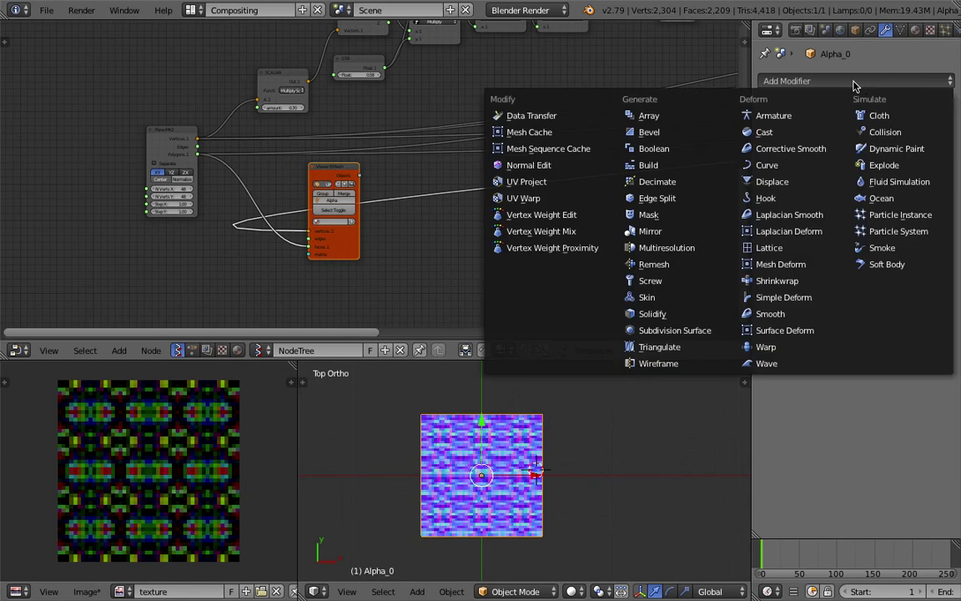
{"action": "left_click", "coordinate": [692, 116]}
{"action": "left_click", "coordinate": [947, 165]}
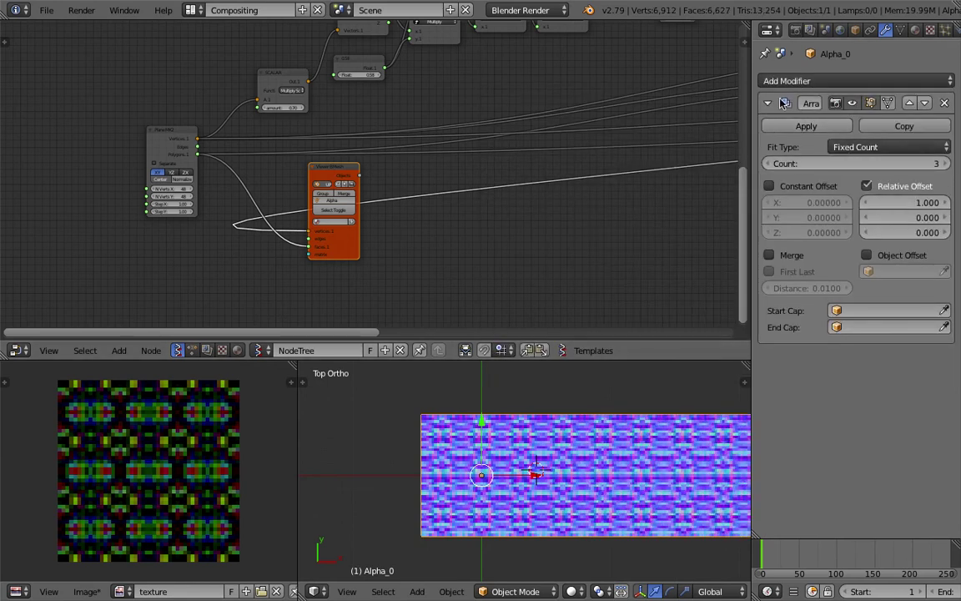
Step: Add a second Array modifier with its relative offset set to X 0 and Y 1
{"action": "left_click", "coordinate": [800, 82]}
{"action": "left_click", "coordinate": [698, 117]}
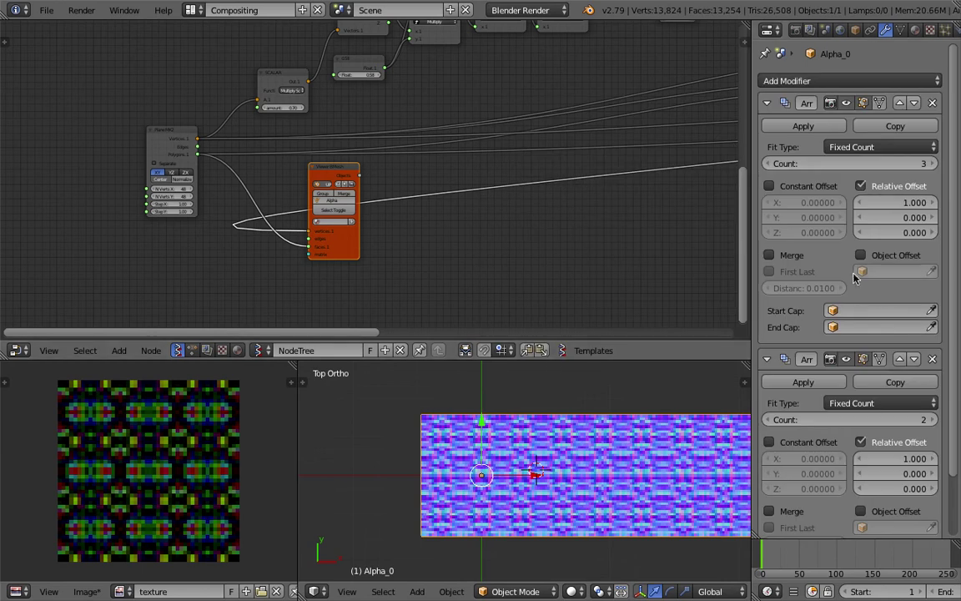
{"action": "left_click", "coordinate": [910, 458]}
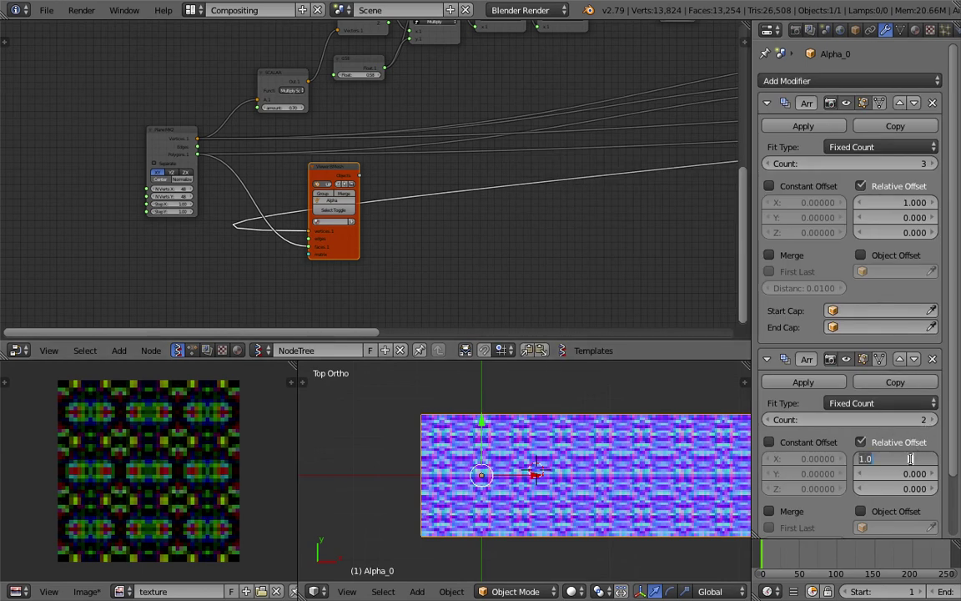
{"action": "type", "text": "0"}
{"action": "key", "text": "Tab"}
{"action": "type", "text": "1"}
{"action": "key", "text": "Return"}
Step: Enlarge the 3D view, center the tiled mesh in it and save the file
{"action": "left_click", "coordinate": [580, 438]}
{"action": "middle_click_drag", "start_coordinate": [588, 516], "coordinate": [538, 473], "text": "shift"}
{"action": "scroll", "coordinate": [538, 473], "scroll_direction": "down", "scroll_amount": 1}
{"action": "middle_click_drag", "start_coordinate": [583, 385], "coordinate": [506, 469], "text": "shift"}
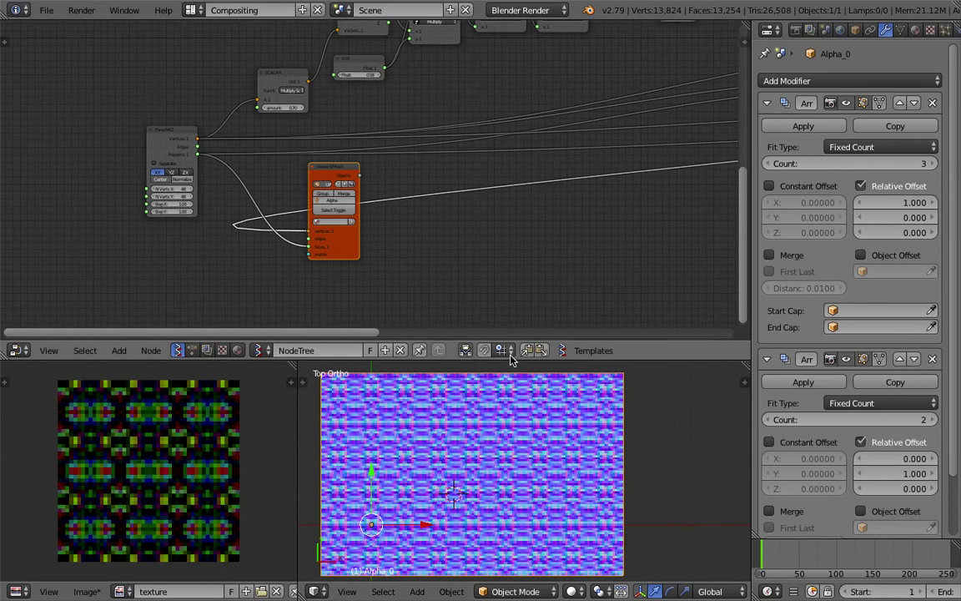
{"action": "left_click_drag", "start_coordinate": [510, 360], "coordinate": [505, 294]}
{"action": "scroll", "coordinate": [494, 359], "scroll_direction": "up", "scroll_amount": 1}
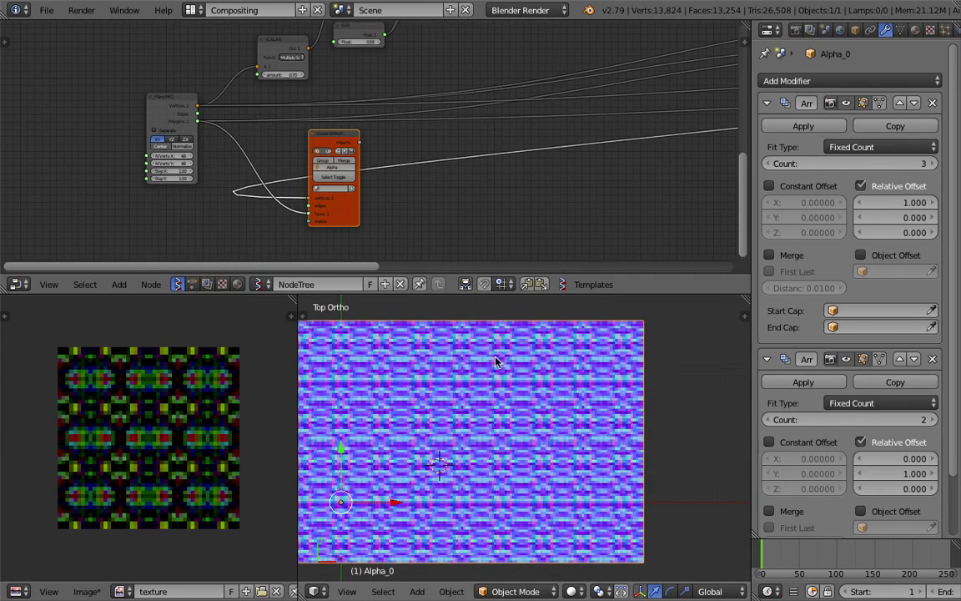
{"action": "middle_click_drag", "start_coordinate": [494, 359], "coordinate": [532, 358], "text": "shift"}
{"action": "key", "text": "ctrl+s"}
{"action": "scroll", "coordinate": [249, 169], "scroll_direction": "up", "scroll_amount": 3}
{"action": "key", "text": "ctrl+s"}
{"action": "left_click", "coordinate": [249, 167]}
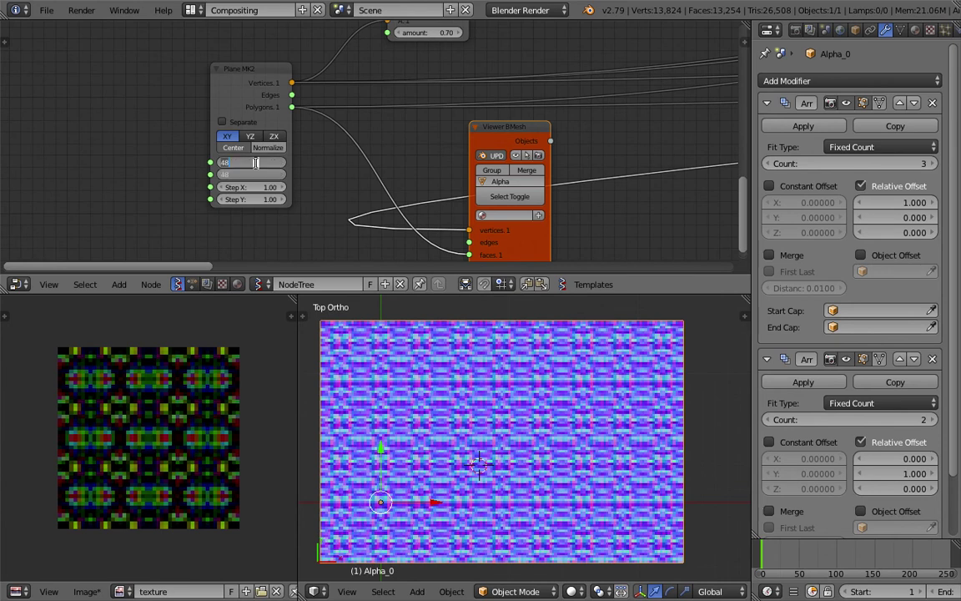
{"action": "scroll", "coordinate": [355, 135], "scroll_direction": "down", "scroll_amount": 3}
{"action": "middle_click_drag", "start_coordinate": [356, 136], "coordinate": [349, 137]}
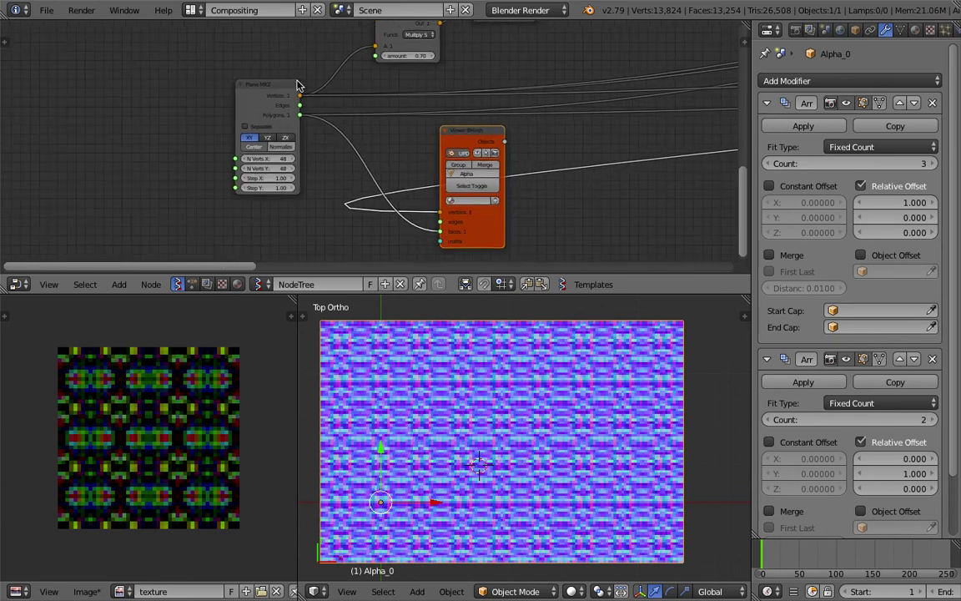
Step: Move Plane MK2 aside and set the texture viewer node's Width Tex and Height Tex to 64
{"action": "left_click_drag", "start_coordinate": [296, 82], "coordinate": [246, 76]}
{"action": "middle_click_drag", "start_coordinate": [344, 122], "coordinate": [195, 216]}
{"action": "middle_click_drag", "start_coordinate": [444, 87], "coordinate": [158, 166]}
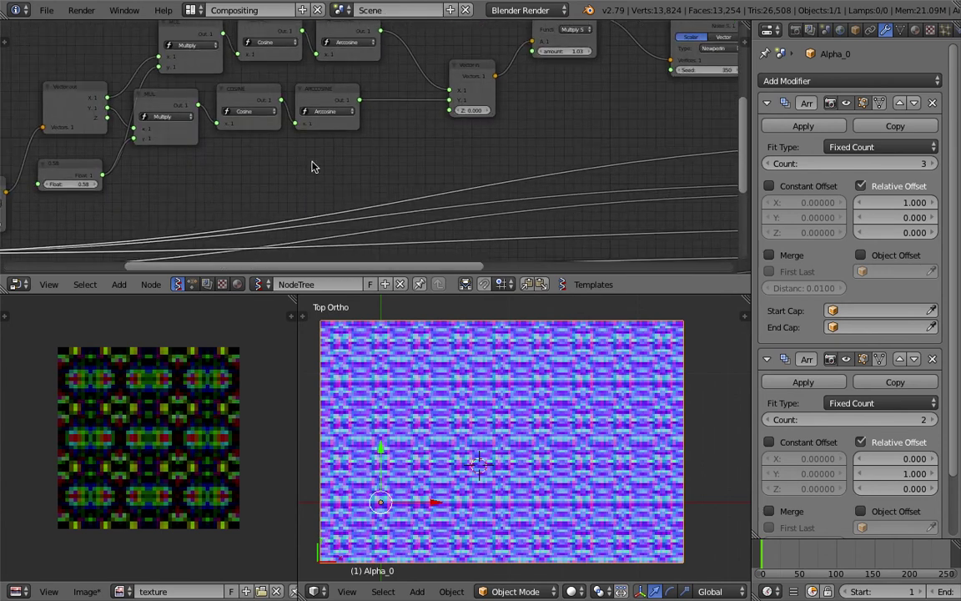
{"action": "middle_click_drag", "start_coordinate": [663, 102], "coordinate": [191, 163]}
{"action": "scroll", "coordinate": [191, 163], "scroll_direction": "up", "scroll_amount": 3}
{"action": "middle_click_drag", "start_coordinate": [566, 170], "coordinate": [420, 237]}
{"action": "scroll", "coordinate": [394, 169], "scroll_direction": "down", "scroll_amount": 3}
{"action": "scroll", "coordinate": [277, 85], "scroll_direction": "up", "scroll_amount": 4}
{"action": "middle_click_drag", "start_coordinate": [277, 84], "coordinate": [475, 122]}
{"action": "scroll", "coordinate": [416, 173], "scroll_direction": "down", "scroll_amount": 3}
{"action": "left_click_drag", "start_coordinate": [436, 131], "coordinate": [436, 142]}
{"action": "type", "text": "64"}
{"action": "key", "text": "Return"}
Step: Set N Verts X and N Verts Y of the Plane MK2 node to 64
{"action": "scroll", "coordinate": [373, 165], "scroll_direction": "down", "scroll_amount": 3}
{"action": "middle_click_drag", "start_coordinate": [224, 215], "coordinate": [483, 101]}
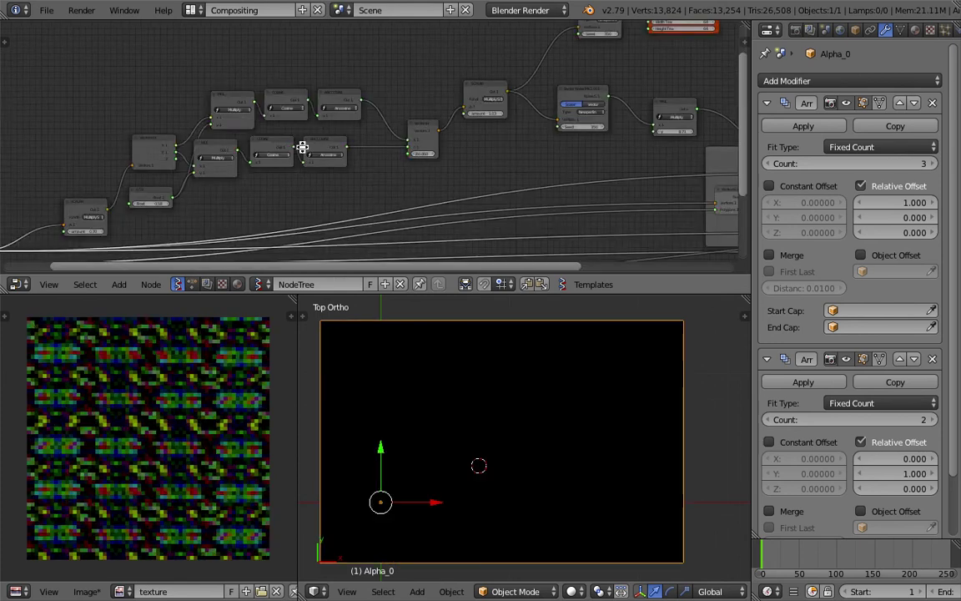
{"action": "middle_click_drag", "start_coordinate": [290, 151], "coordinate": [539, 51]}
{"action": "middle_click_drag", "start_coordinate": [279, 125], "coordinate": [461, 81]}
{"action": "scroll", "coordinate": [440, 112], "scroll_direction": "up", "scroll_amount": 5}
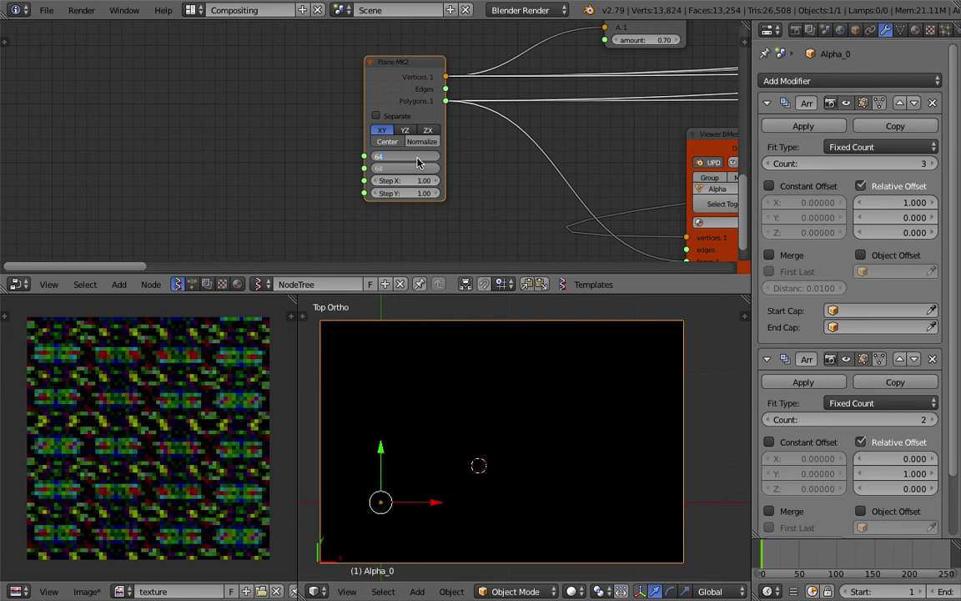
{"action": "key", "text": "Return"}
Step: Refresh the 3D view's Matcap shading with the rainbow normal matcap and hide the shading settings
{"action": "scroll", "coordinate": [544, 427], "scroll_direction": "down", "scroll_amount": 5}
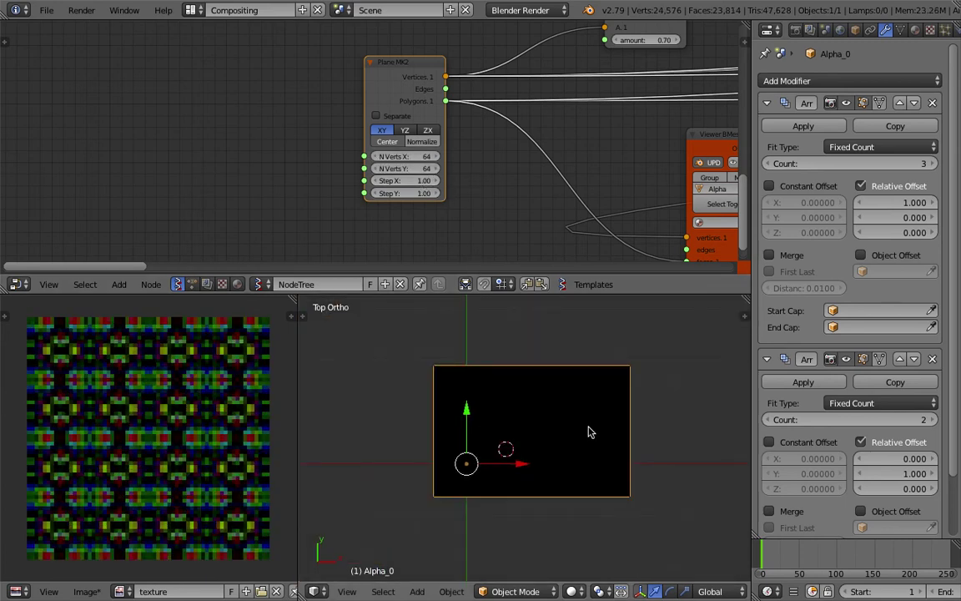
{"action": "key", "text": "n"}
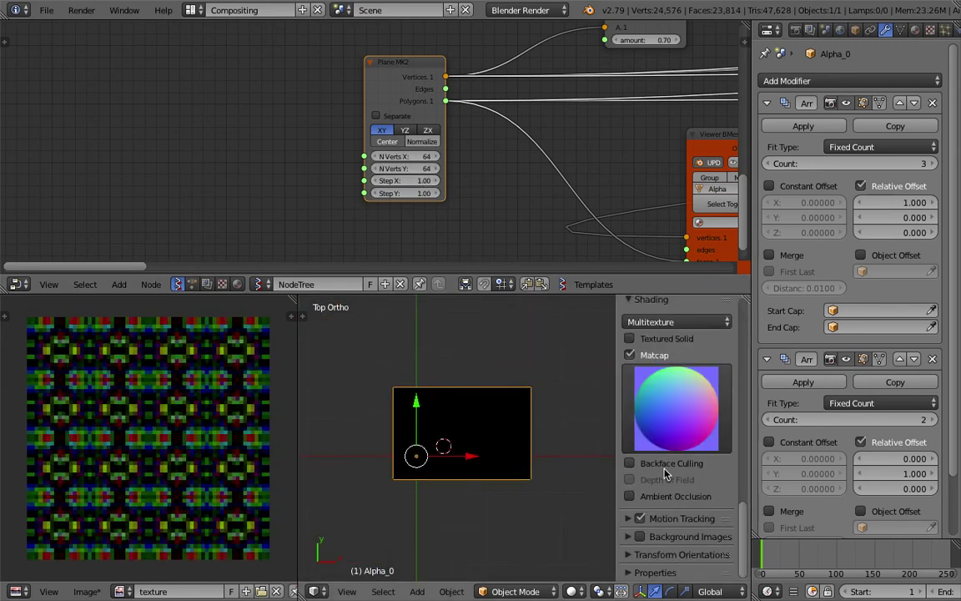
{"action": "left_click", "coordinate": [629, 355]}
{"action": "left_click", "coordinate": [629, 355]}
{"action": "left_click", "coordinate": [648, 372]}
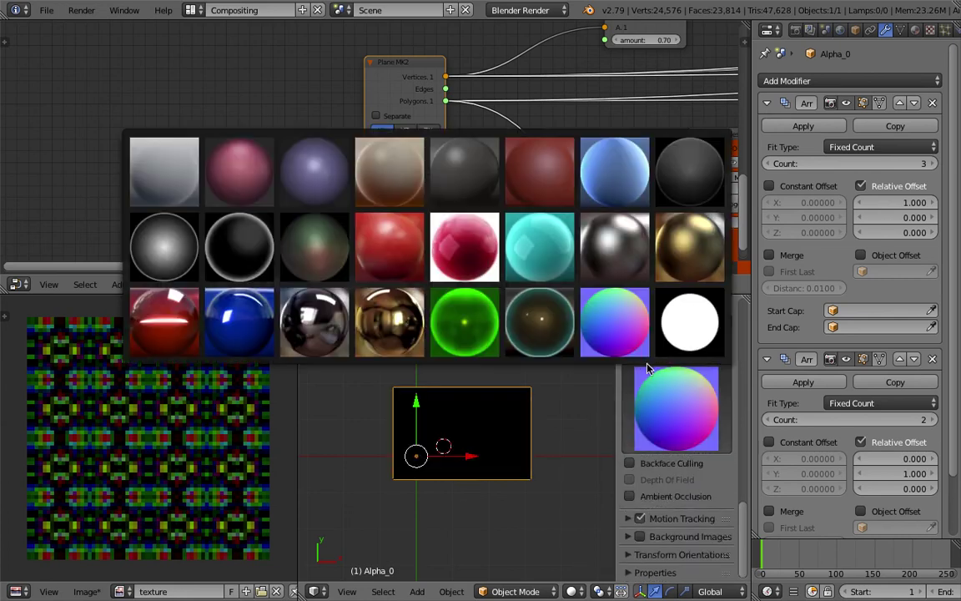
{"action": "left_click", "coordinate": [614, 333]}
{"action": "left_click", "coordinate": [645, 392]}
{"action": "scroll", "coordinate": [568, 403], "scroll_direction": "up", "scroll_amount": 5}
{"action": "scroll", "coordinate": [567, 403], "scroll_direction": "down", "scroll_amount": 2}
{"action": "scroll", "coordinate": [161, 397], "scroll_direction": "down", "scroll_amount": 2}
{"action": "scroll", "coordinate": [170, 402], "scroll_direction": "up", "scroll_amount": 2}
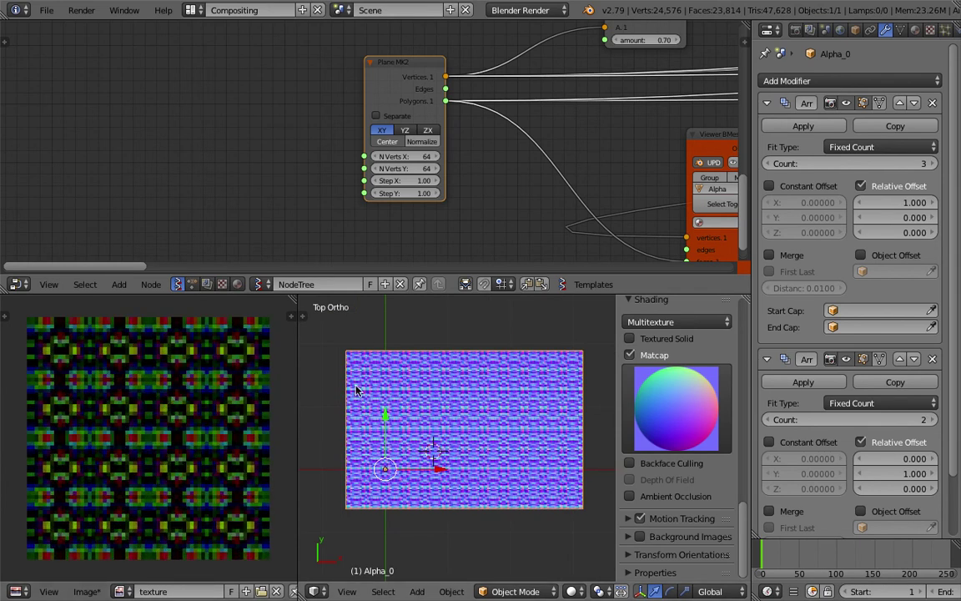
{"action": "left_click_drag", "start_coordinate": [614, 339], "coordinate": [778, 354]}
Step: Inspect the tiled displaced mesh from an oblique angle and save over the current file
{"action": "middle_click_drag", "start_coordinate": [476, 419], "coordinate": [449, 436], "text": "shift"}
{"action": "middle_click_drag", "start_coordinate": [473, 472], "coordinate": [534, 372]}
{"action": "scroll", "coordinate": [549, 409], "scroll_direction": "up", "scroll_amount": 4}
{"action": "scroll", "coordinate": [551, 410], "scroll_direction": "down", "scroll_amount": 4}
{"action": "middle_click_drag", "start_coordinate": [461, 406], "coordinate": [506, 408]}
{"action": "scroll", "coordinate": [573, 438], "scroll_direction": "up", "scroll_amount": 3}
{"action": "scroll", "coordinate": [582, 436], "scroll_direction": "down", "scroll_amount": 5}
{"action": "middle_click_drag", "start_coordinate": [583, 432], "coordinate": [574, 433]}
{"action": "key", "text": "ctrl+s"}
{"action": "left_click", "coordinate": [574, 433]}
Step: Move the upper Vector Noise MK2 and Texture viewer nodes closer to the scalar multiply node
{"action": "scroll", "coordinate": [540, 170], "scroll_direction": "down", "scroll_amount": 8}
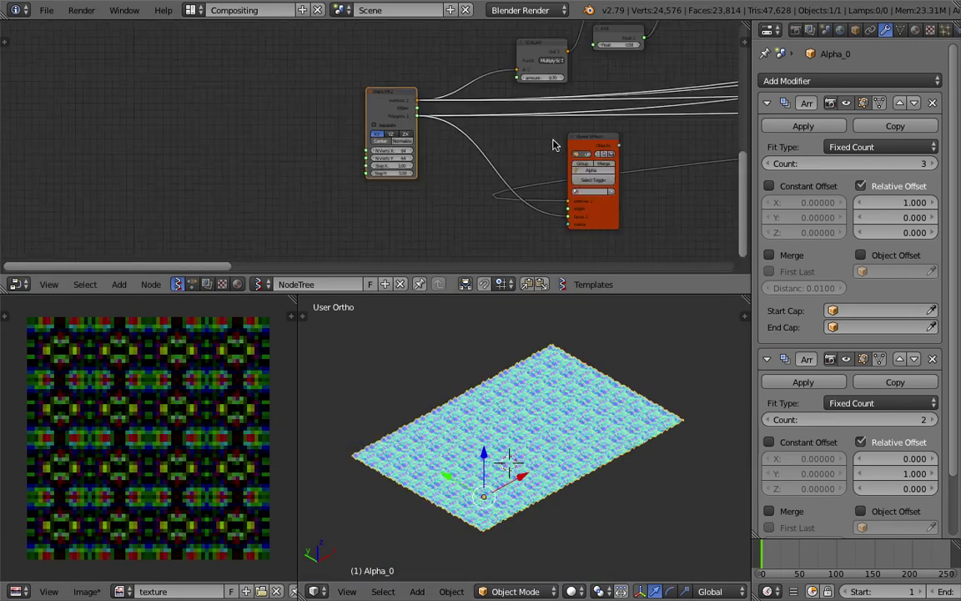
{"action": "scroll", "coordinate": [455, 155], "scroll_direction": "down", "scroll_amount": 3}
{"action": "middle_click_drag", "start_coordinate": [549, 139], "coordinate": [334, 196]}
{"action": "scroll", "coordinate": [458, 99], "scroll_direction": "up", "scroll_amount": 3}
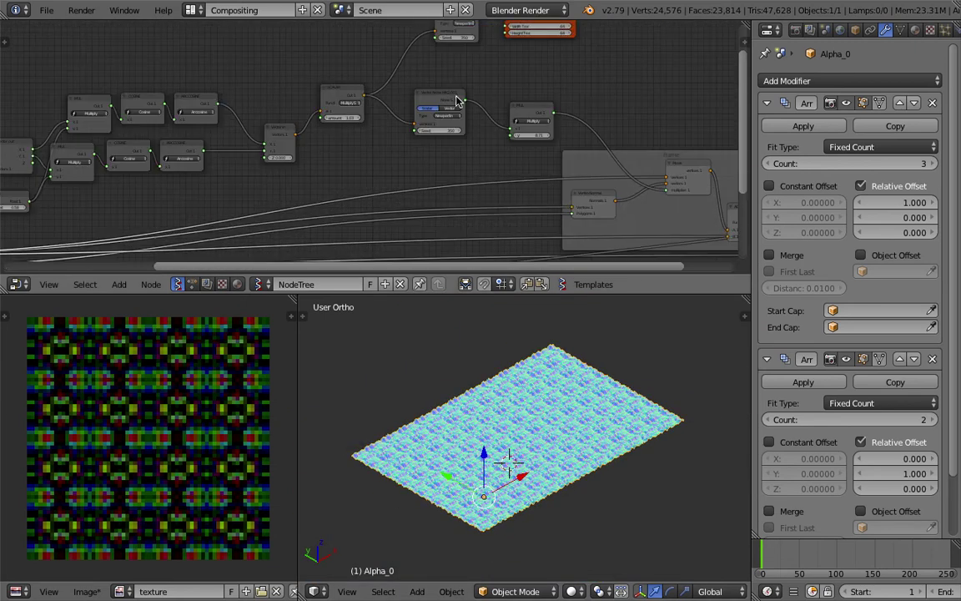
{"action": "middle_click_drag", "start_coordinate": [462, 71], "coordinate": [401, 180]}
{"action": "scroll", "coordinate": [401, 180], "scroll_direction": "up", "scroll_amount": 6}
{"action": "left_click_drag", "start_coordinate": [397, 77], "coordinate": [357, 79]}
{"action": "left_click_drag", "start_coordinate": [508, 38], "coordinate": [478, 49]}
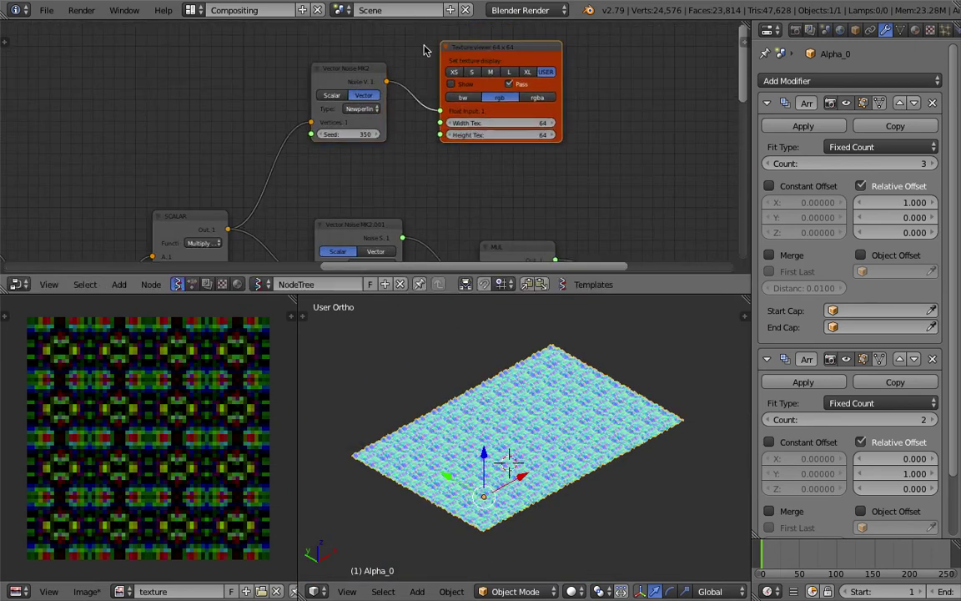
Step: Move the Multiply node and the displacement frame closer to the scalar Vector Noise node
{"action": "left_click", "coordinate": [328, 109]}
{"action": "middle_click_drag", "start_coordinate": [397, 195], "coordinate": [345, 151]}
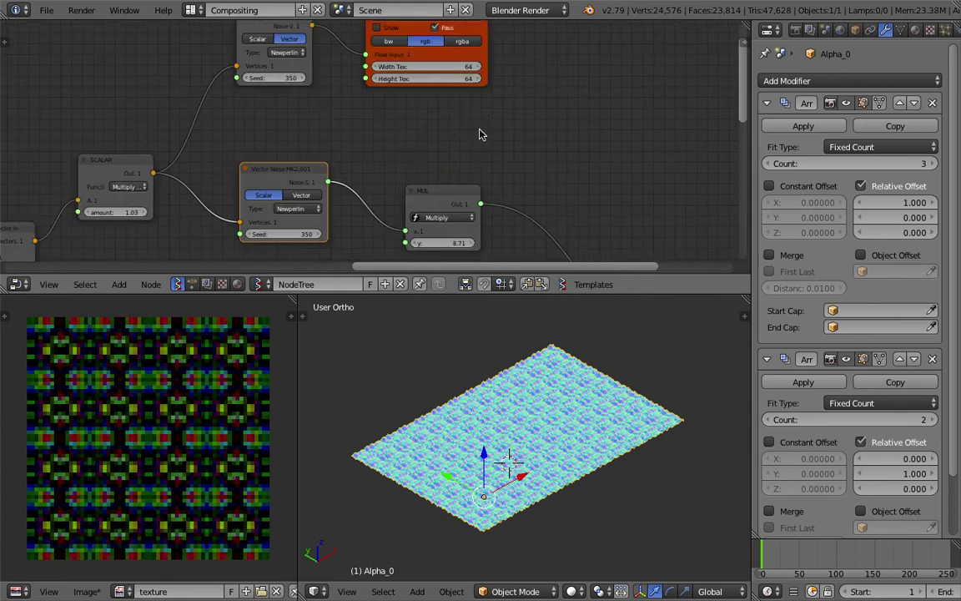
{"action": "middle_click_drag", "start_coordinate": [480, 133], "coordinate": [444, 97]}
{"action": "left_click_drag", "start_coordinate": [400, 160], "coordinate": [383, 156]}
{"action": "middle_click_drag", "start_coordinate": [383, 155], "coordinate": [338, 41]}
{"action": "left_click_drag", "start_coordinate": [586, 133], "coordinate": [550, 141]}
{"action": "scroll", "coordinate": [561, 131], "scroll_direction": "down", "scroll_amount": 4}
{"action": "middle_click_drag", "start_coordinate": [586, 146], "coordinate": [548, 107]}
Step: Move the viewer node with the BAKE option to just below and beyond the displacement frame
{"action": "left_click_drag", "start_coordinate": [641, 155], "coordinate": [652, 170]}
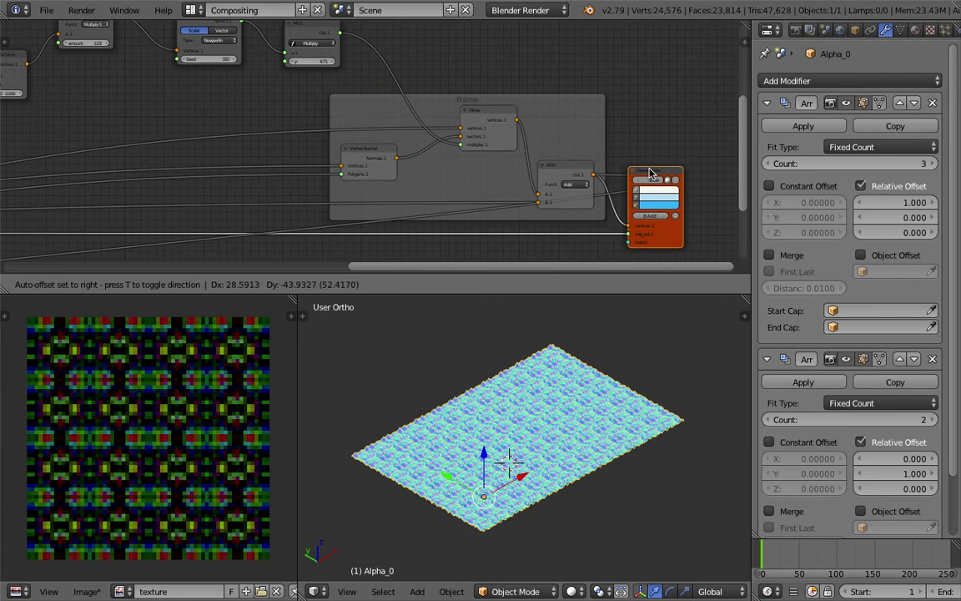
{"action": "middle_click_drag", "start_coordinate": [652, 171], "coordinate": [638, 134]}
{"action": "scroll", "coordinate": [638, 134], "scroll_direction": "down", "scroll_amount": 2}
{"action": "mouse_move", "coordinate": [609, 134]}
{"action": "left_mouse_down"}
{"action": "mouse_move", "coordinate": [641, 216]}
{"action": "mouse_move", "coordinate": [612, 198]}
{"action": "left_mouse_up"}
Step: Move the Viewer BMesh node from beside Plane MK2 to the far end of the tree, above the other viewer
{"action": "scroll", "coordinate": [547, 212], "scroll_direction": "down", "scroll_amount": 4}
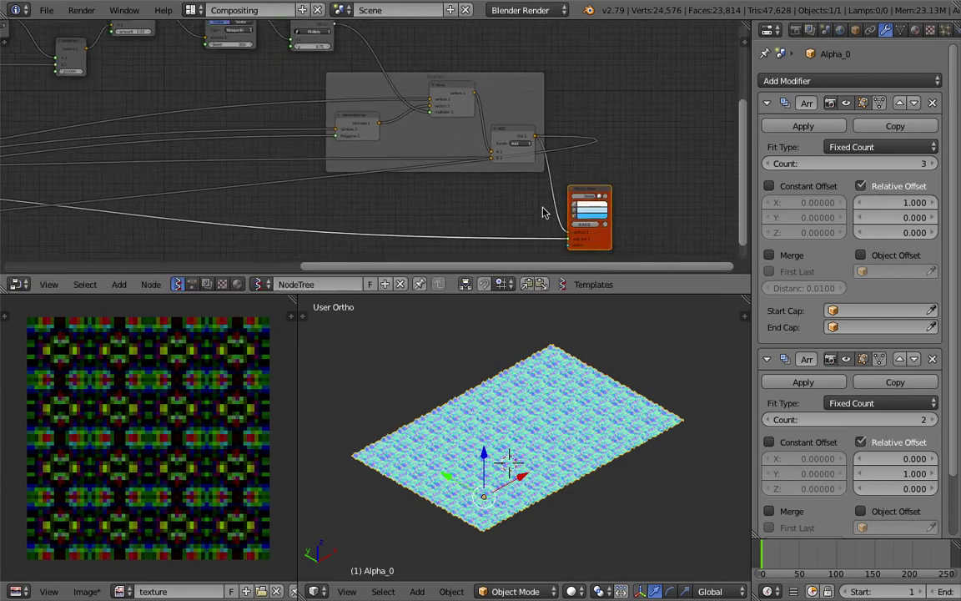
{"action": "scroll", "coordinate": [367, 193], "scroll_direction": "down", "scroll_amount": 4}
{"action": "middle_click_drag", "start_coordinate": [211, 156], "coordinate": [440, 141]}
{"action": "left_click_drag", "start_coordinate": [250, 171], "coordinate": [457, 198]}
{"action": "middle_click_drag", "start_coordinate": [463, 212], "coordinate": [224, 192]}
{"action": "scroll", "coordinate": [224, 192], "scroll_direction": "down", "scroll_amount": 1}
{"action": "mouse_move", "coordinate": [225, 176]}
{"action": "left_mouse_down"}
{"action": "mouse_move", "coordinate": [488, 74]}
{"action": "mouse_move", "coordinate": [470, 65]}
{"action": "left_mouse_up"}
{"action": "middle_click_drag", "start_coordinate": [393, 93], "coordinate": [543, 147]}
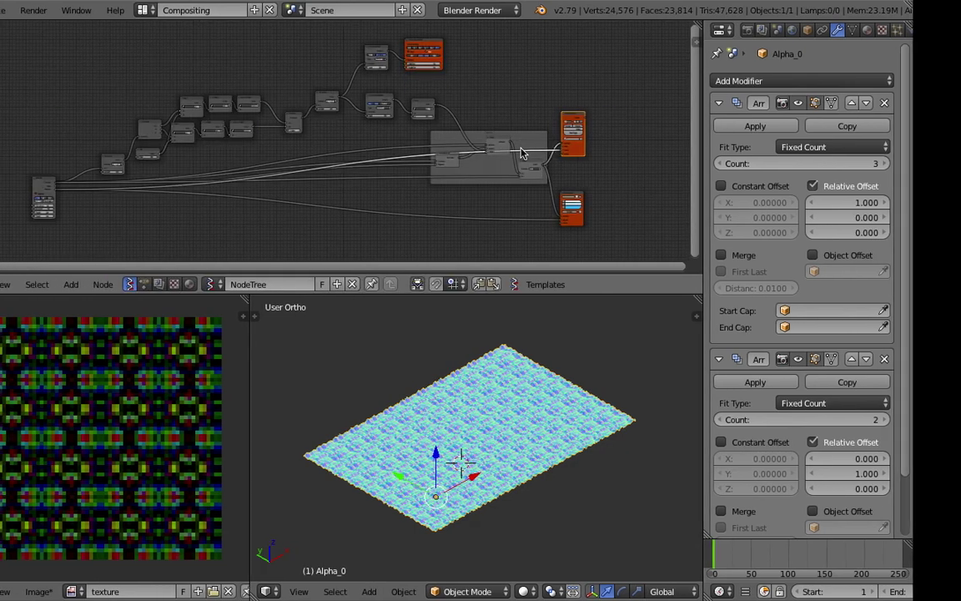
Step: Switch to the browser, look over the Stack Exchange repeating-patterns answer and copy the page's URL
{"action": "key", "text": "ctrl+Left"}
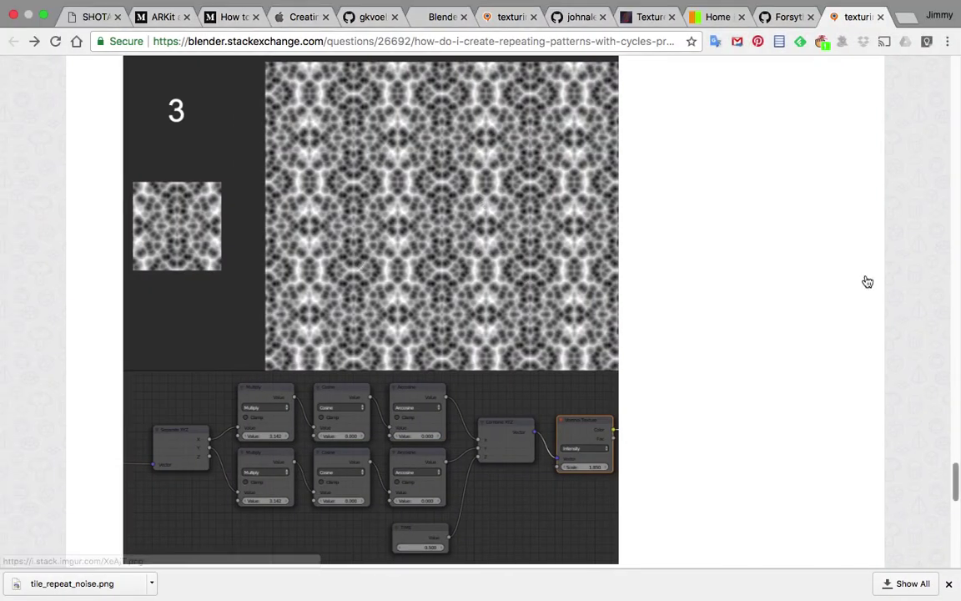
{"action": "scroll", "coordinate": [863, 376], "scroll_direction": "up", "scroll_amount": 2}
{"action": "scroll", "coordinate": [691, 328], "scroll_direction": "up", "scroll_amount": 10}
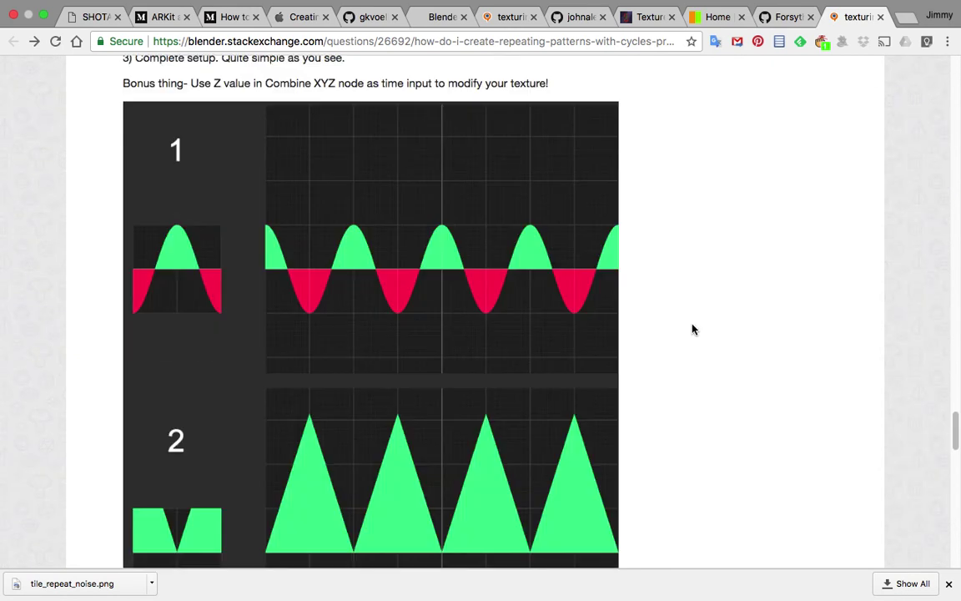
{"action": "scroll", "coordinate": [699, 278], "scroll_direction": "up", "scroll_amount": 10}
{"action": "double_click", "coordinate": [538, 41]}
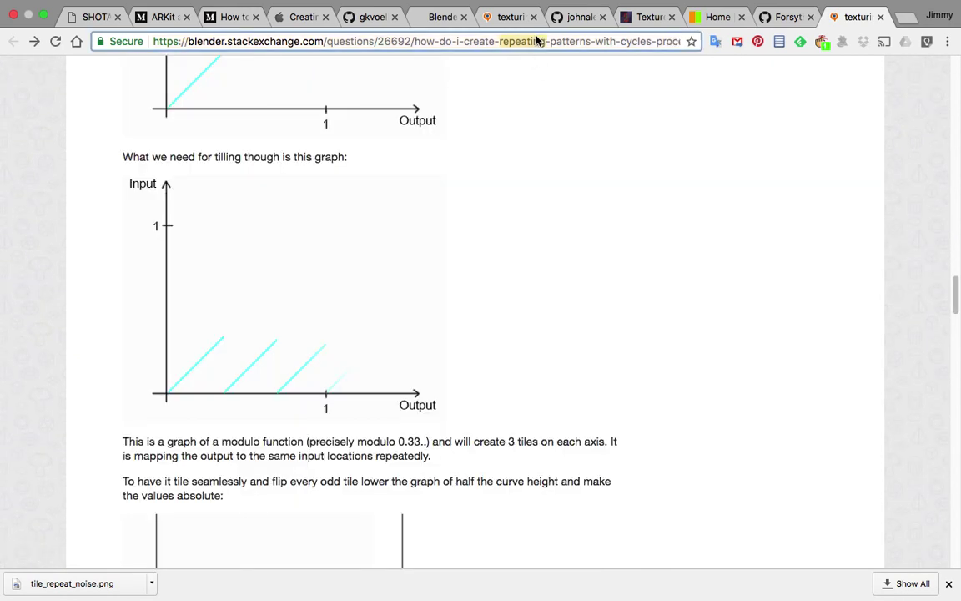
{"action": "triple_click", "coordinate": [539, 40]}
Step: Return to Blender, split off a narrow area above the node editor and make it a Text Editor
{"action": "key", "text": "ctrl+Right"}
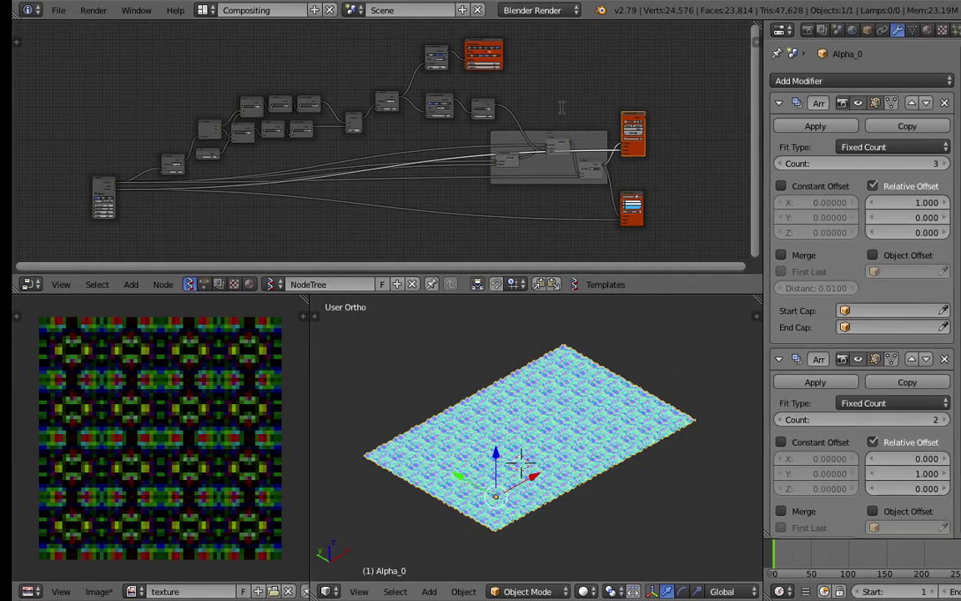
{"action": "left_click_drag", "start_coordinate": [745, 293], "coordinate": [734, 273]}
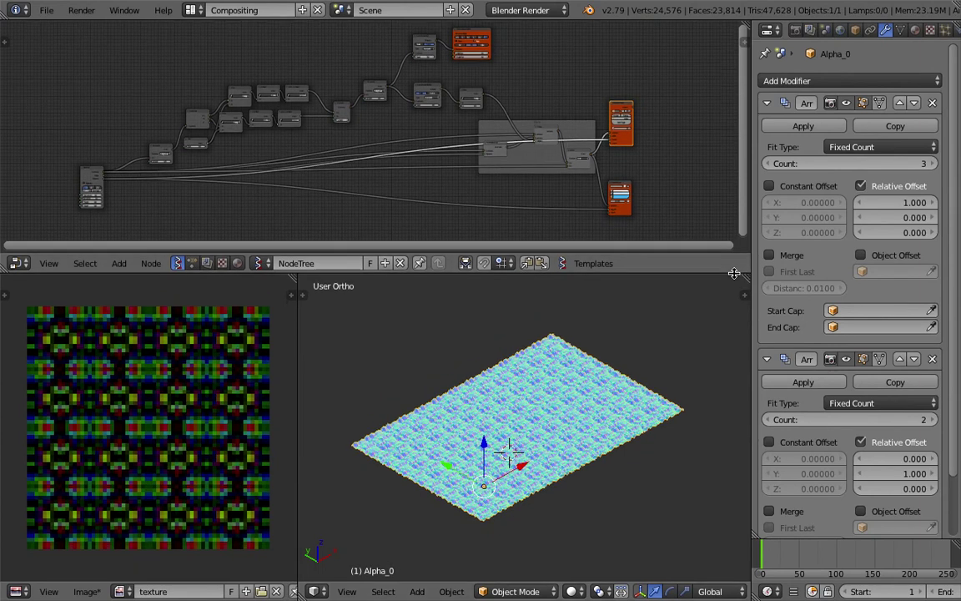
{"action": "left_click_drag", "start_coordinate": [744, 23], "coordinate": [601, 78]}
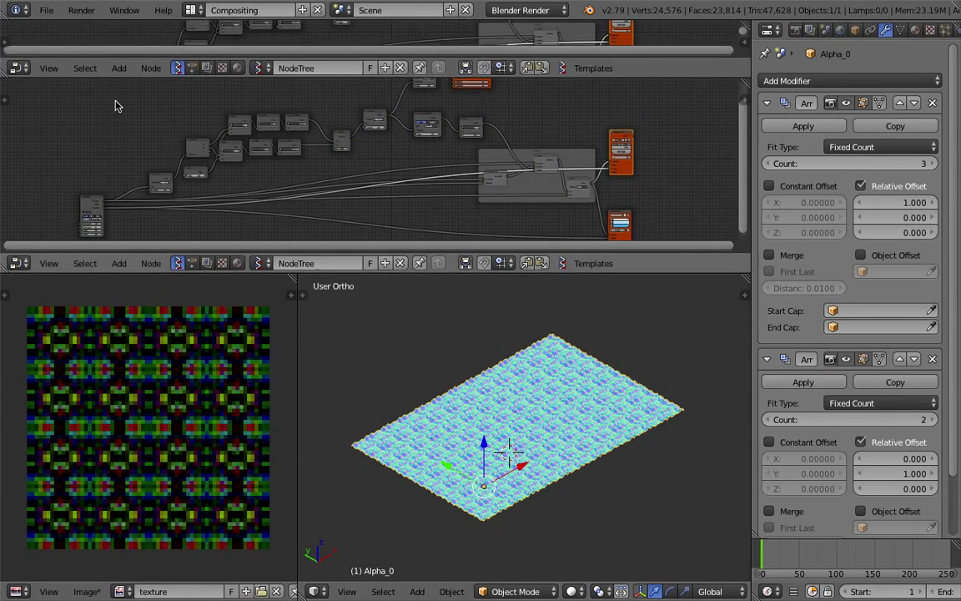
{"action": "left_click", "coordinate": [27, 69]}
{"action": "left_click", "coordinate": [63, 251]}
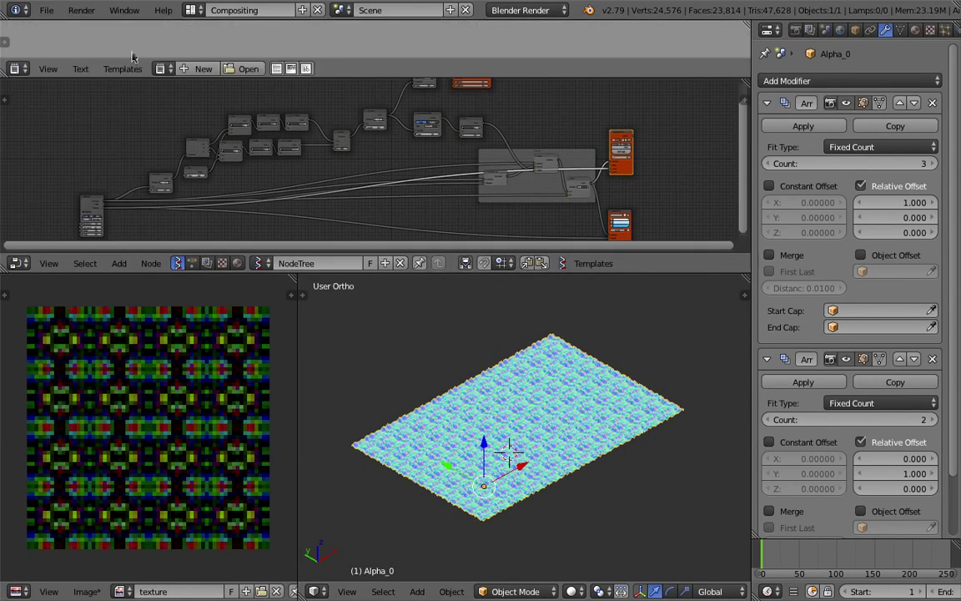
Step: Create a text block named B3D_StackExchange containing the copied page URL and make the node editor taller
{"action": "left_click", "coordinate": [185, 70]}
{"action": "type", "text": "https://blender.stackexchange.com/questions/26692/how-do-i-create-repeating-patterns-with-cycles-procedural-textures"}
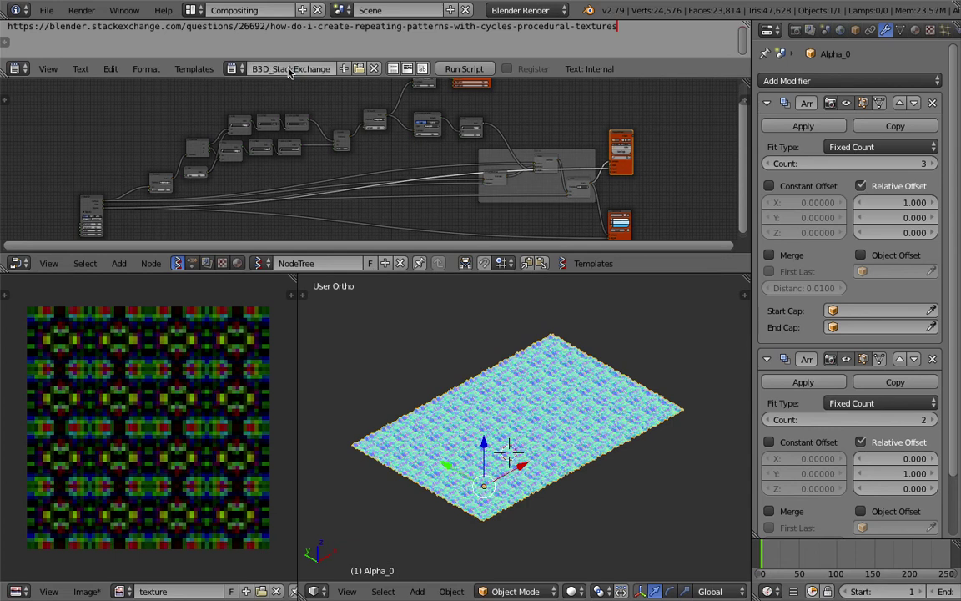
{"action": "scroll", "coordinate": [534, 415], "scroll_direction": "up", "scroll_amount": 5}
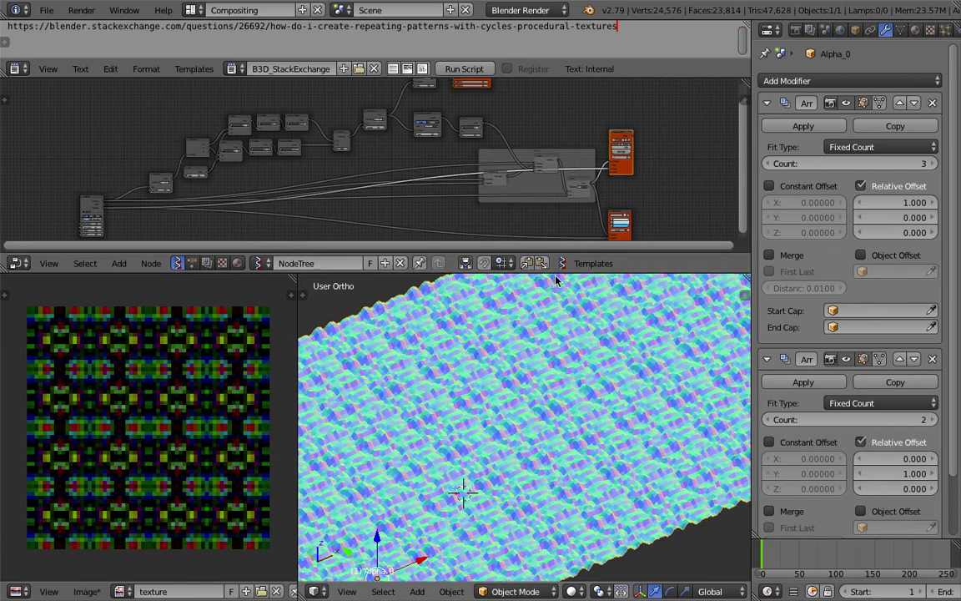
{"action": "left_click_drag", "start_coordinate": [556, 274], "coordinate": [401, 305]}
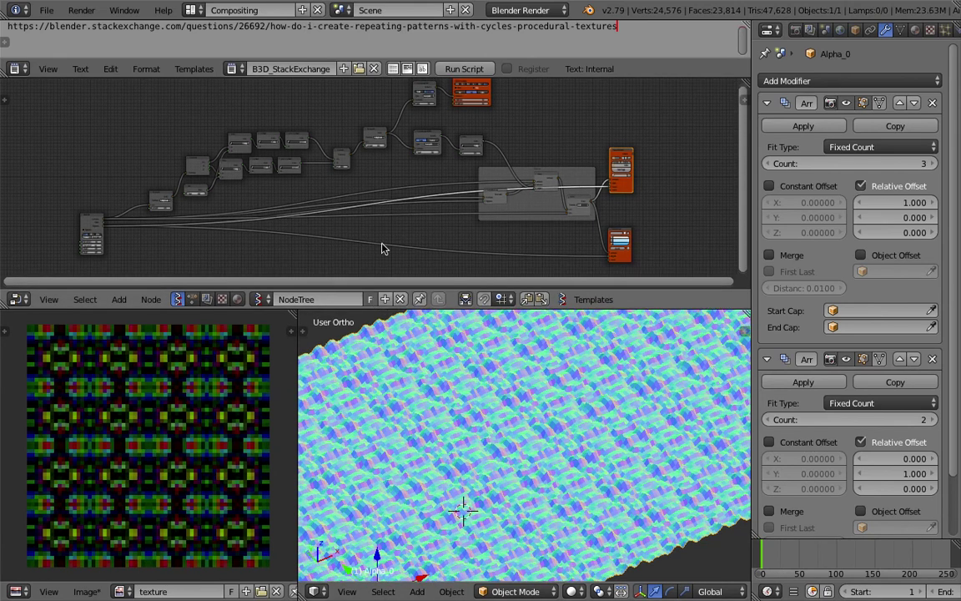
Step: Reduce the texture preview's display size and save over the current file
{"action": "scroll", "coordinate": [160, 524], "scroll_direction": "down", "scroll_amount": 6}
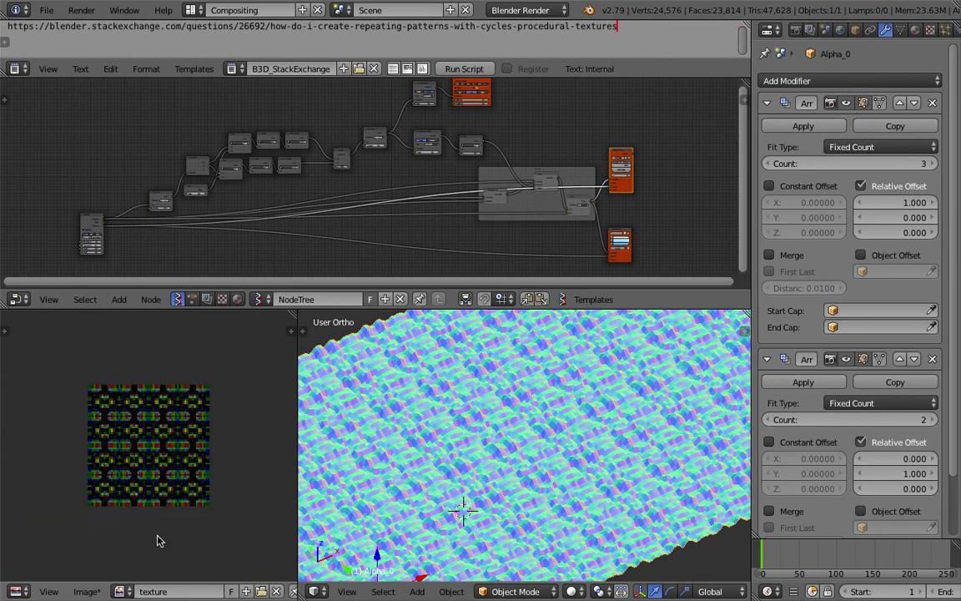
{"action": "scroll", "coordinate": [146, 428], "scroll_direction": "up", "scroll_amount": 3}
{"action": "scroll", "coordinate": [151, 482], "scroll_direction": "up", "scroll_amount": 1}
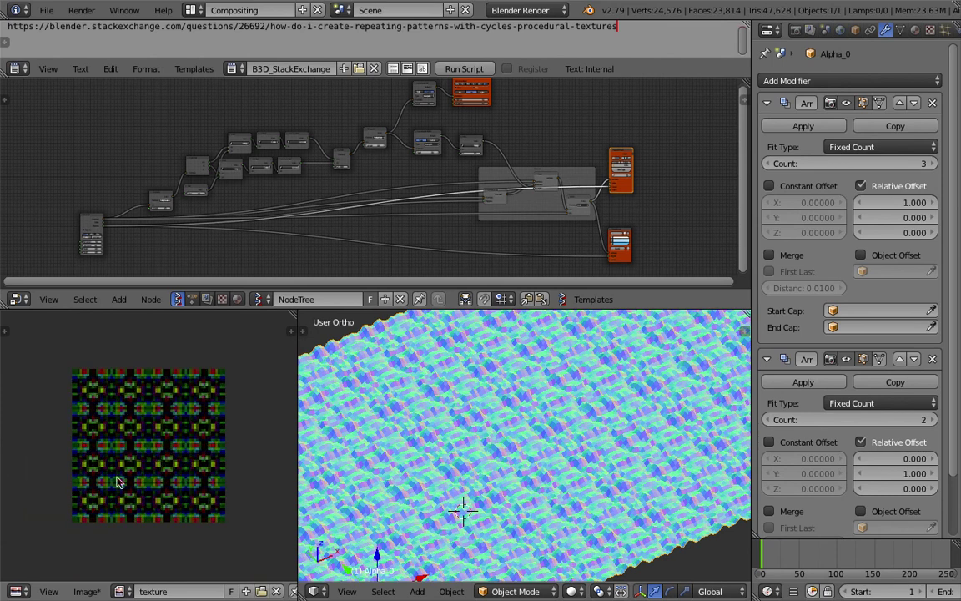
{"action": "key", "text": "ctrl+s"}
{"action": "left_click", "coordinate": [456, 446]}
Step: Move the Plane MK2 node farther away from the rest of the node tree
{"action": "middle_click_drag", "start_coordinate": [491, 437], "coordinate": [502, 423]}
{"action": "scroll", "coordinate": [513, 428], "scroll_direction": "down", "scroll_amount": 1}
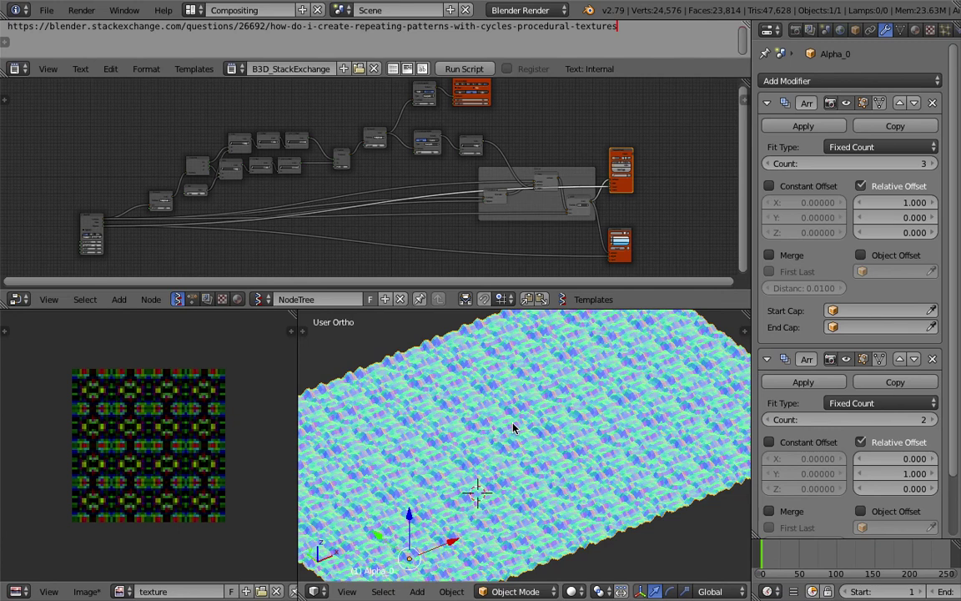
{"action": "middle_click_drag", "start_coordinate": [513, 423], "coordinate": [586, 402]}
{"action": "middle_click_drag", "start_coordinate": [292, 148], "coordinate": [409, 114]}
{"action": "scroll", "coordinate": [314, 151], "scroll_direction": "up", "scroll_amount": 2}
{"action": "left_click_drag", "start_coordinate": [163, 189], "coordinate": [109, 209]}
{"action": "middle_click_drag", "start_coordinate": [163, 180], "coordinate": [438, 123]}
{"action": "scroll", "coordinate": [402, 153], "scroll_direction": "up", "scroll_amount": 2}
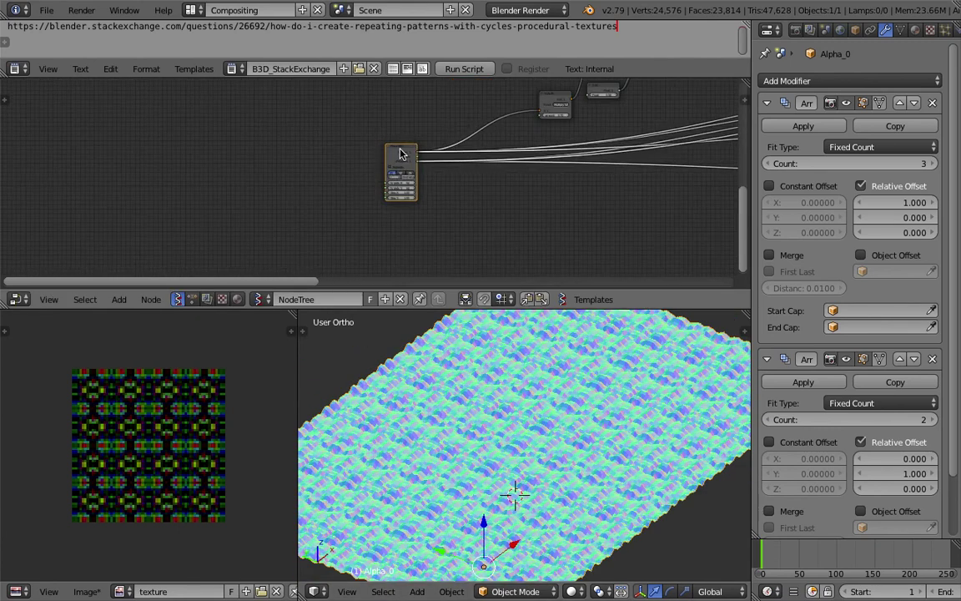
{"action": "left_click_drag", "start_coordinate": [401, 154], "coordinate": [322, 151]}
Step: Save the file as the next numbered version after sv_alien_tile_procedural_003.blend
{"action": "left_click", "coordinate": [47, 69]}
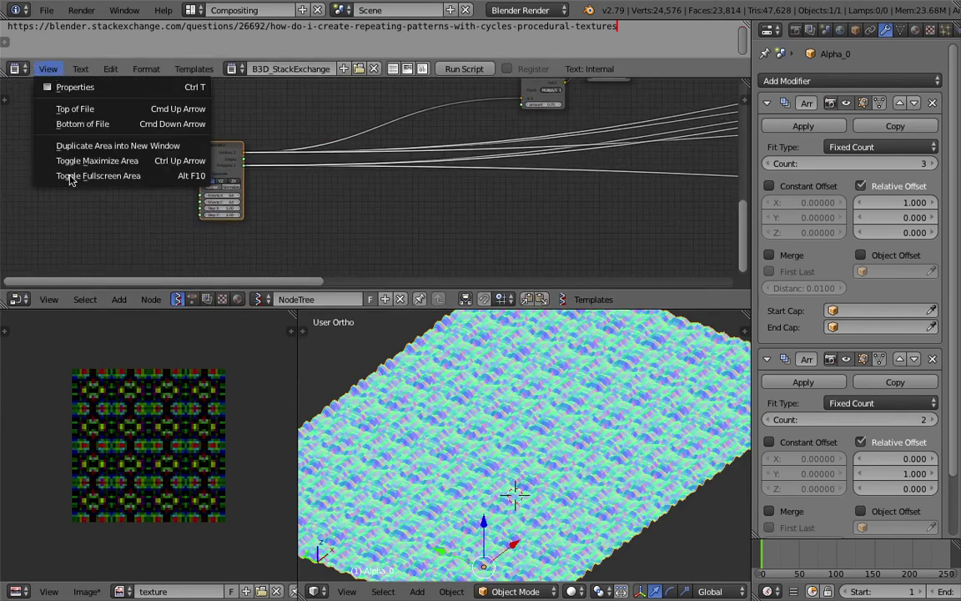
{"action": "left_click", "coordinate": [83, 113]}
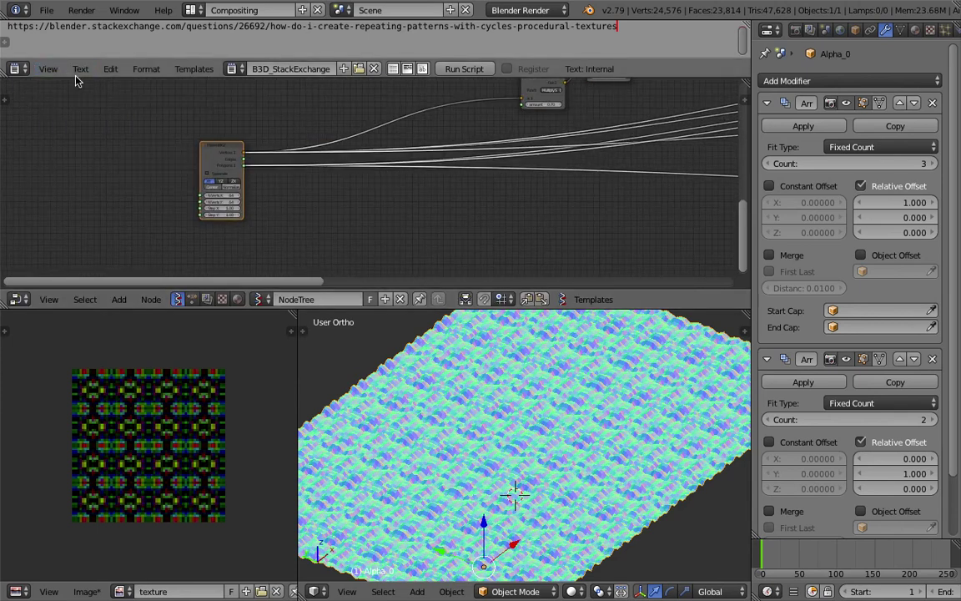
{"action": "left_click", "coordinate": [46, 10]}
{"action": "left_click", "coordinate": [75, 138]}
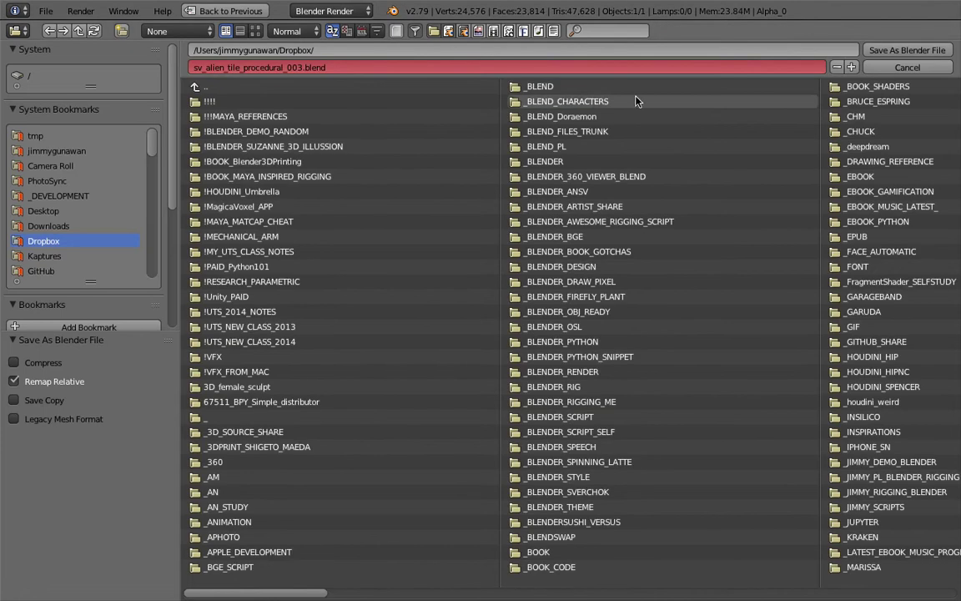
{"action": "left_click", "coordinate": [852, 69]}
{"action": "left_click", "coordinate": [886, 52]}
Step: Add reroute points across Plane MK2's Vertices and Polygons links and move the node down below them
{"action": "scroll", "coordinate": [223, 163], "scroll_direction": "up", "scroll_amount": 2}
{"action": "middle_click_drag", "start_coordinate": [165, 162], "coordinate": [144, 154]}
{"action": "scroll", "coordinate": [145, 153], "scroll_direction": "up", "scroll_amount": 3}
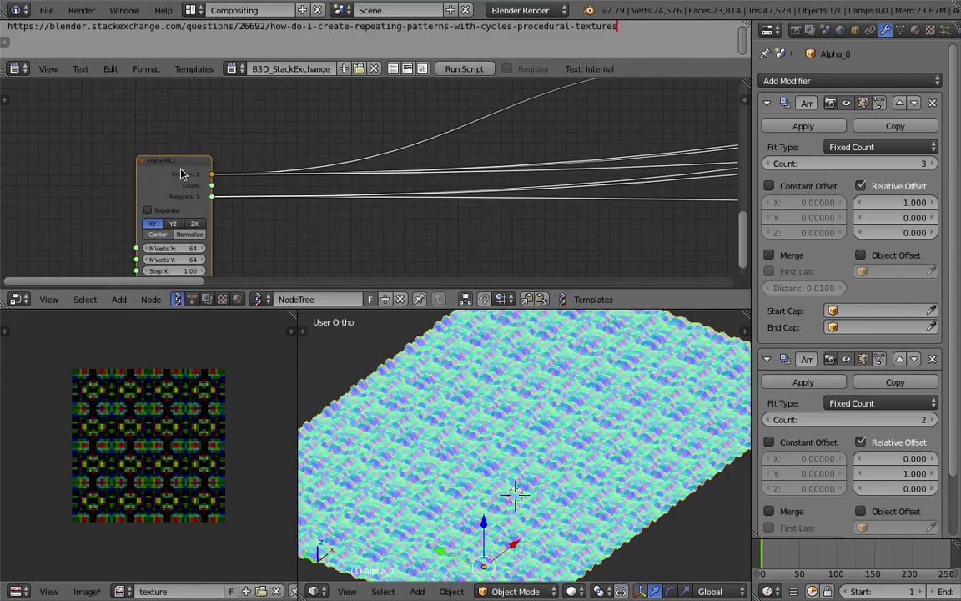
{"action": "left_click_drag", "start_coordinate": [329, 265], "coordinate": [328, 267], "text": "shift"}
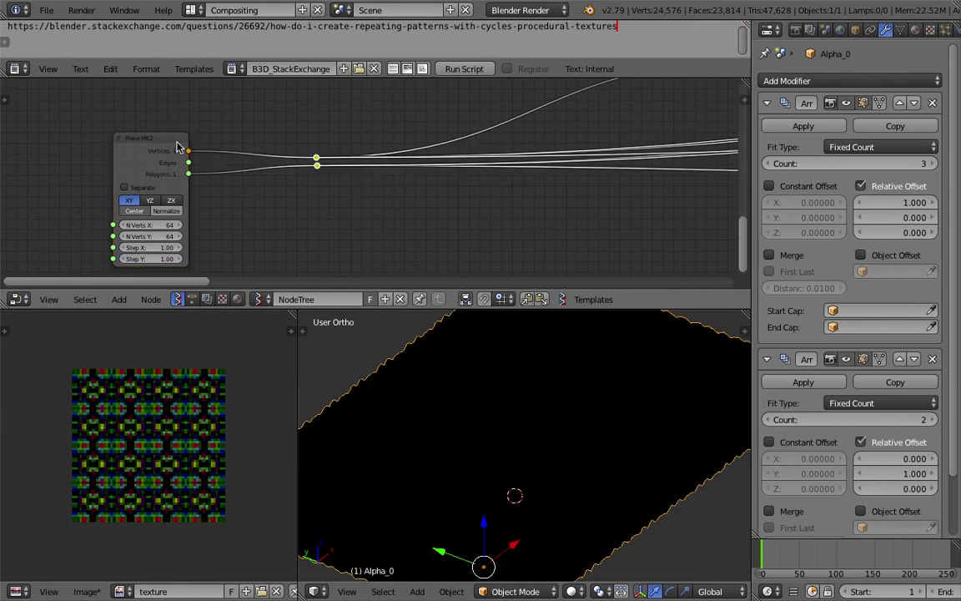
{"action": "left_click_drag", "start_coordinate": [161, 140], "coordinate": [142, 225]}
Step: Add an IcoSphere node above Plane MK2
{"action": "key", "text": "shift+a"}
{"action": "left_click", "coordinate": [146, 145]}
{"action": "type", "text": "ico"}
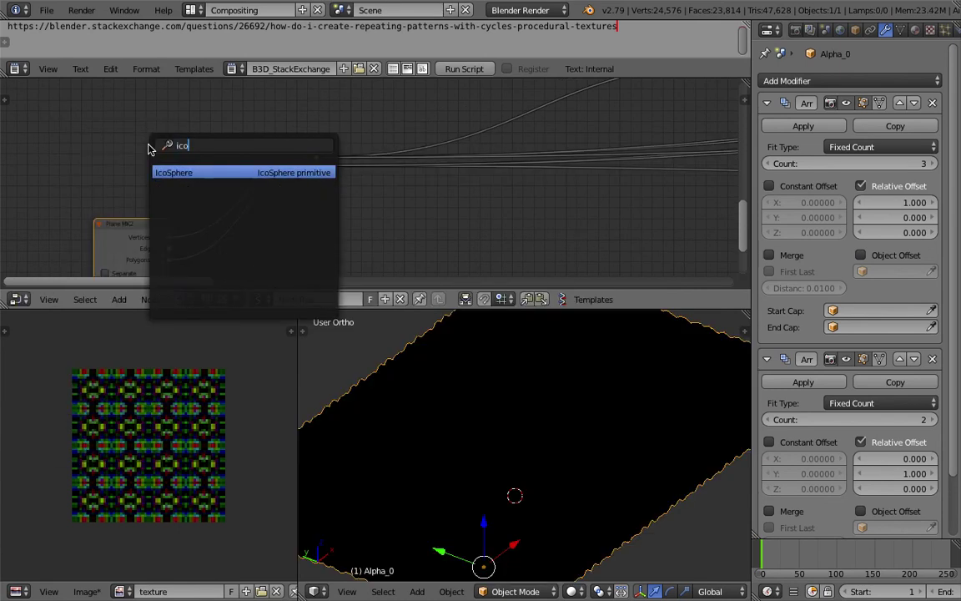
{"action": "key", "text": "Return"}
{"action": "left_click", "coordinate": [149, 108]}
Step: Link the IcoSphere node's Vertices and Faces outputs to the two reroute points, spacing the Vertices reroute farther from the other
{"action": "left_click_drag", "start_coordinate": [223, 133], "coordinate": [314, 168]}
{"action": "left_click_drag", "start_coordinate": [224, 133], "coordinate": [316, 158]}
{"action": "left_click_drag", "start_coordinate": [223, 156], "coordinate": [310, 165]}
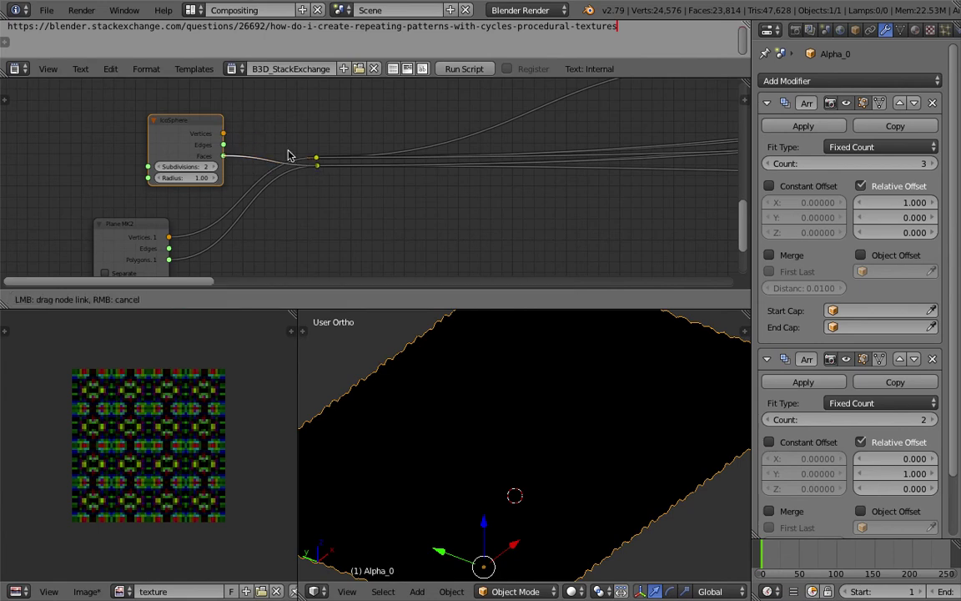
{"action": "left_click_drag", "start_coordinate": [223, 133], "coordinate": [317, 158]}
{"action": "right_click", "coordinate": [319, 159]}
{"action": "key", "text": "g"}
{"action": "left_click", "coordinate": [322, 149]}
{"action": "scroll", "coordinate": [303, 152], "scroll_direction": "up", "scroll_amount": 2}
{"action": "scroll", "coordinate": [302, 154], "scroll_direction": "up", "scroll_amount": 1}
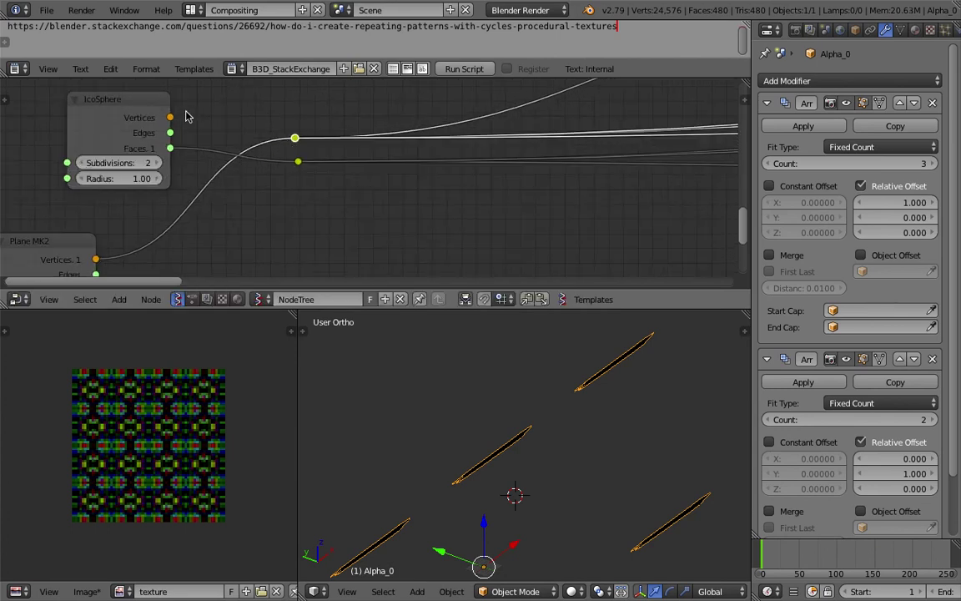
{"action": "left_click_drag", "start_coordinate": [171, 117], "coordinate": [231, 139]}
{"action": "left_click_drag", "start_coordinate": [296, 146], "coordinate": [295, 139]}
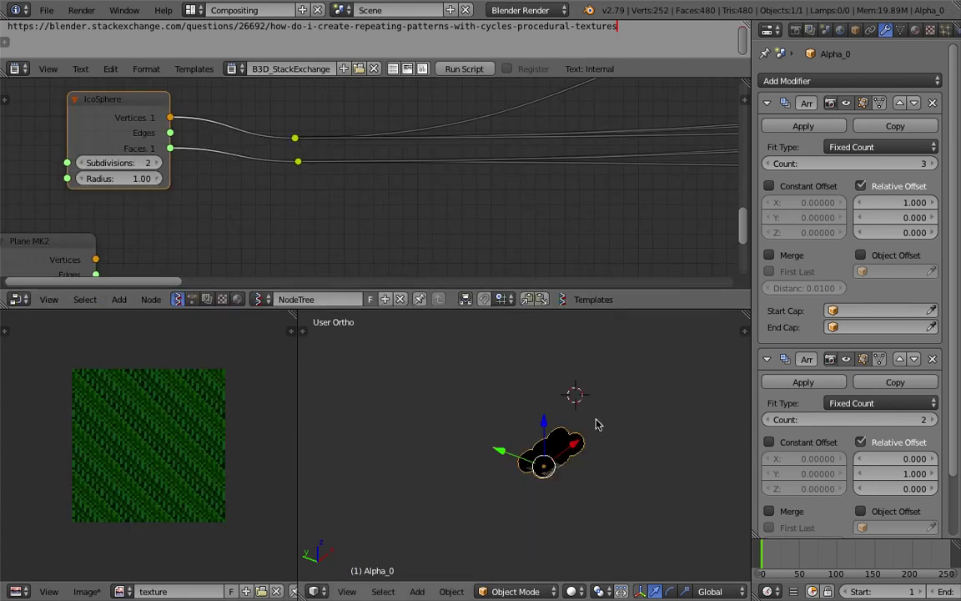
Step: Show the 3D view's properties sidebar and set its shading to GLSL with Matcap enabled
{"action": "middle_click_drag", "start_coordinate": [576, 505], "coordinate": [559, 445], "text": "shift"}
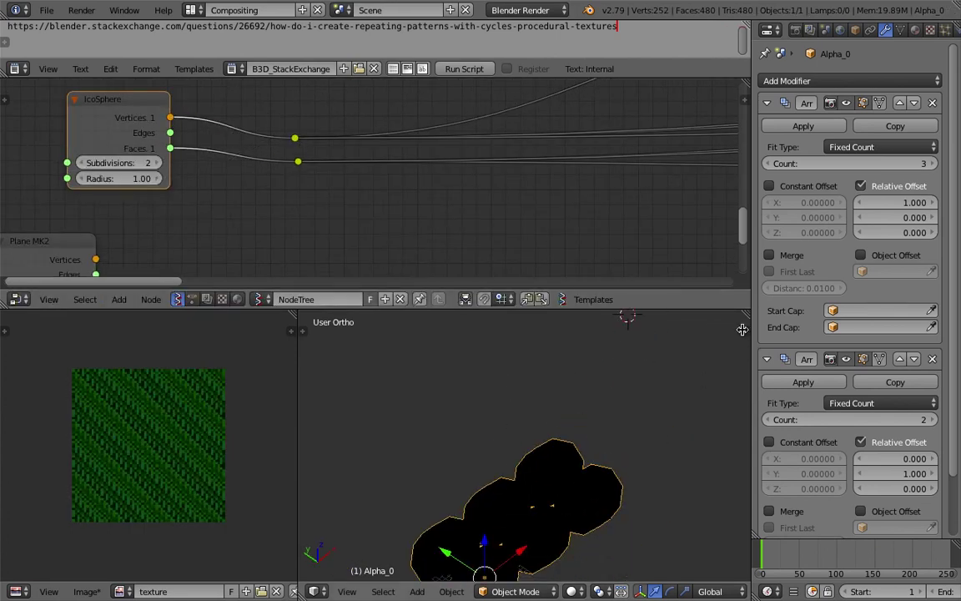
{"action": "key", "text": "n"}
{"action": "left_click", "coordinate": [678, 495]}
{"action": "left_click", "coordinate": [677, 495]}
{"action": "left_click", "coordinate": [665, 353]}
{"action": "left_click", "coordinate": [660, 356]}
{"action": "left_click", "coordinate": [658, 323]}
{"action": "left_click", "coordinate": [647, 286]}
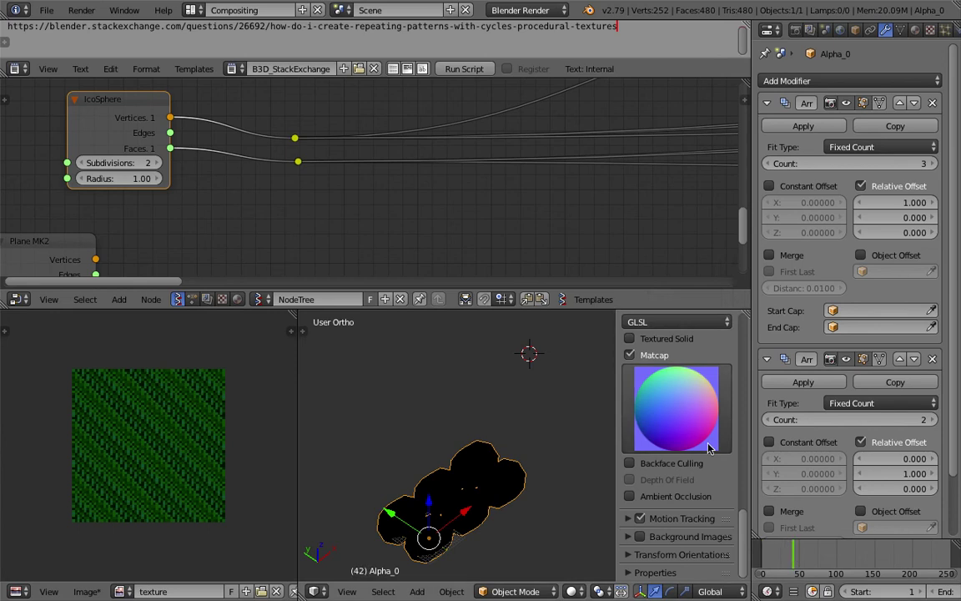
{"action": "left_click", "coordinate": [657, 496]}
{"action": "left_click", "coordinate": [641, 495]}
{"action": "middle_click_drag", "start_coordinate": [469, 484], "coordinate": [454, 460]}
{"action": "key", "text": "r"}
{"action": "key", "text": "r"}
{"action": "left_click", "coordinate": [484, 472]}
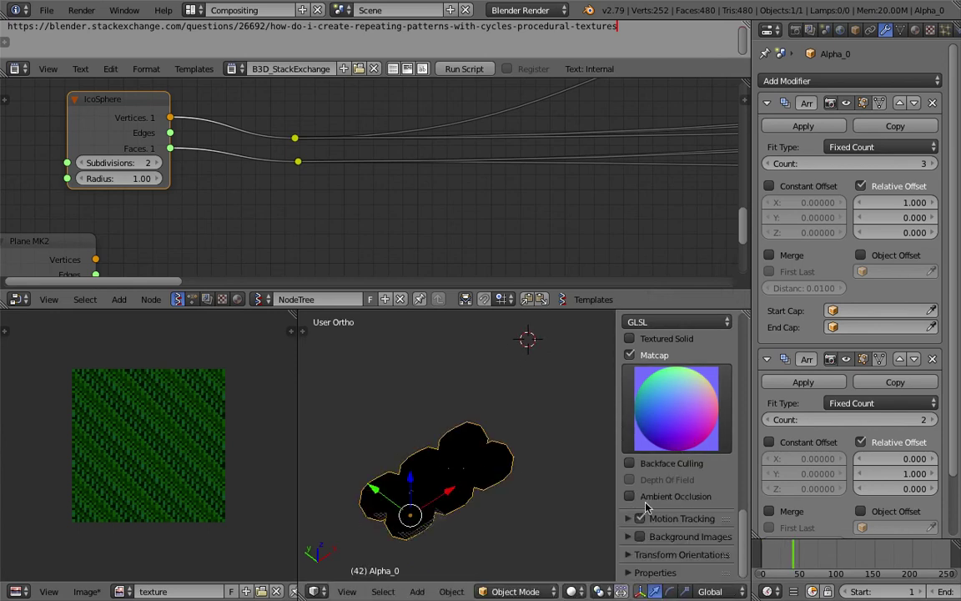
Step: Widen the orange viewer node located below the frame containing the ADD node
{"action": "middle_click_drag", "start_coordinate": [434, 223], "coordinate": [253, 213]}
{"action": "scroll", "coordinate": [267, 214], "scroll_direction": "down", "scroll_amount": 6}
{"action": "middle_click_drag", "start_coordinate": [538, 218], "coordinate": [219, 237]}
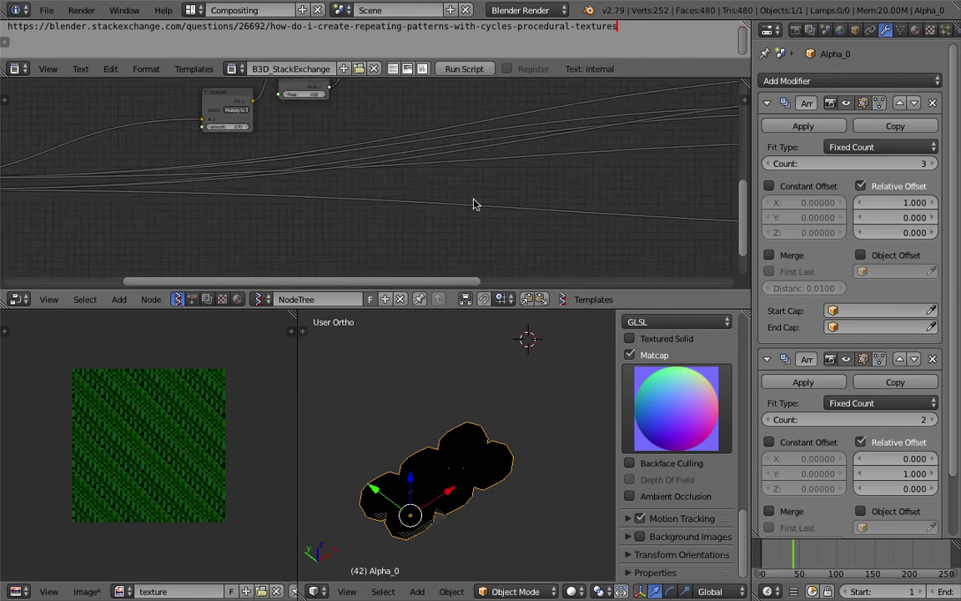
{"action": "scroll", "coordinate": [477, 203], "scroll_direction": "down", "scroll_amount": 4}
{"action": "middle_click_drag", "start_coordinate": [567, 192], "coordinate": [230, 188]}
{"action": "middle_click_drag", "start_coordinate": [576, 169], "coordinate": [313, 172]}
{"action": "scroll", "coordinate": [358, 172], "scroll_direction": "up", "scroll_amount": 5}
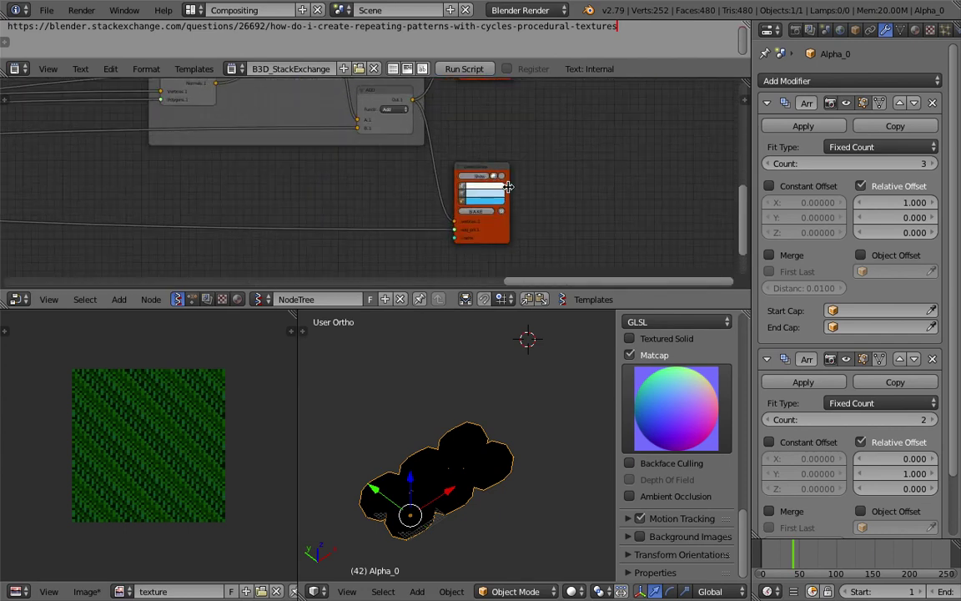
{"action": "left_click_drag", "start_coordinate": [508, 184], "coordinate": [552, 182]}
{"action": "middle_click_drag", "start_coordinate": [513, 159], "coordinate": [481, 247]}
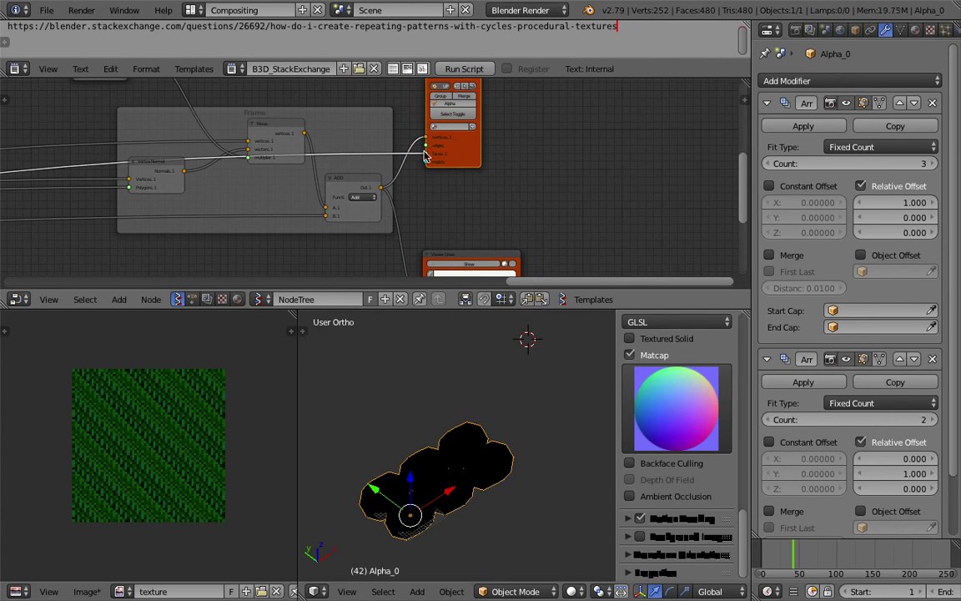
Step: Try Ambient Occlusion on the 3D view and toggle the wireframe display on and off
{"action": "left_click", "coordinate": [641, 499]}
{"action": "scroll", "coordinate": [657, 506], "scroll_direction": "down", "scroll_amount": 3}
{"action": "middle_click_drag", "start_coordinate": [381, 489], "coordinate": [461, 444]}
{"action": "key", "text": "z"}
{"action": "key", "text": "z"}
Step: Set the IcoSphere node's radius to 3.94 and its subdivisions to 4
{"action": "scroll", "coordinate": [351, 185], "scroll_direction": "down", "scroll_amount": 2}
{"action": "middle_click_drag", "start_coordinate": [349, 182], "coordinate": [717, 165]}
{"action": "middle_click_drag", "start_coordinate": [390, 174], "coordinate": [598, 159]}
{"action": "scroll", "coordinate": [358, 198], "scroll_direction": "up", "scroll_amount": 7}
{"action": "middle_click_drag", "start_coordinate": [148, 203], "coordinate": [358, 184]}
{"action": "scroll", "coordinate": [359, 184], "scroll_direction": "up", "scroll_amount": 1}
{"action": "left_click_drag", "start_coordinate": [346, 191], "coordinate": [591, 191]}
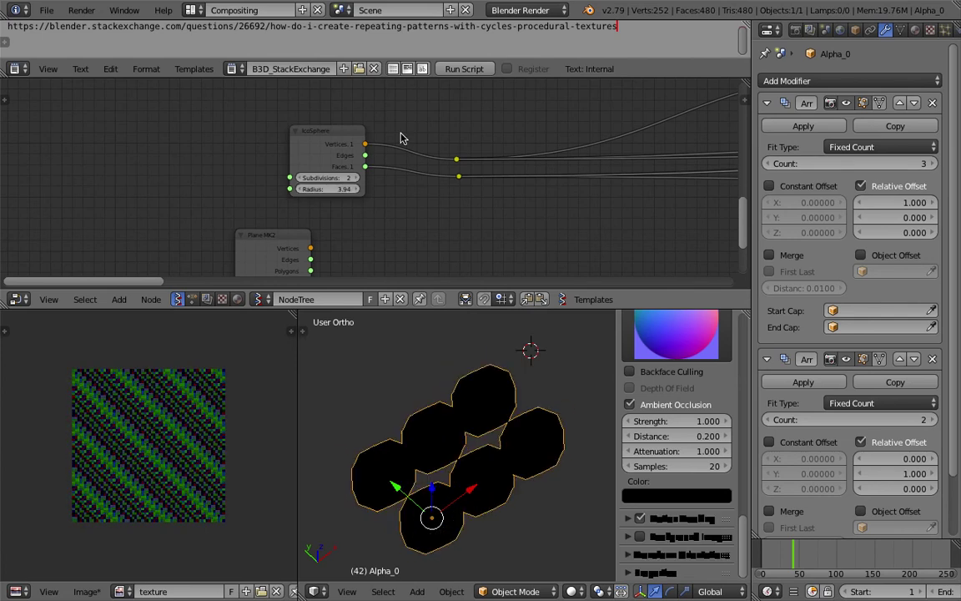
{"action": "left_click", "coordinate": [357, 177]}
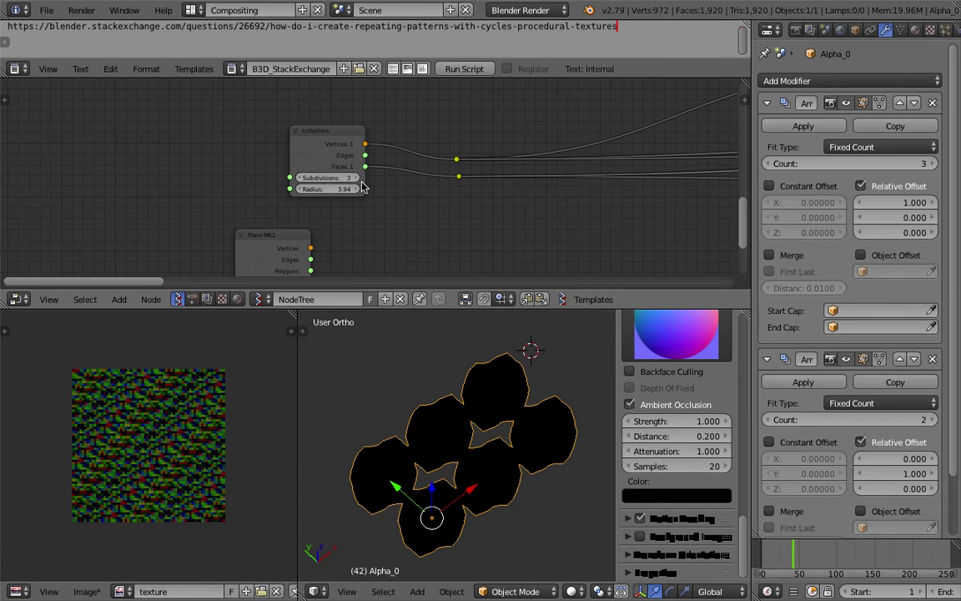
{"action": "left_click", "coordinate": [388, 191]}
{"action": "left_click", "coordinate": [356, 179]}
Step: Try another viewport shading mode in the 3D view and return to Solid
{"action": "mouse_move", "coordinate": [583, 461]}
{"action": "middle_mouse_down"}
{"action": "mouse_move", "coordinate": [525, 472]}
{"action": "mouse_move", "coordinate": [528, 455]}
{"action": "mouse_move", "coordinate": [576, 471]}
{"action": "middle_mouse_up"}
{"action": "left_click", "coordinate": [572, 594]}
{"action": "left_click", "coordinate": [596, 541]}
{"action": "left_click", "coordinate": [578, 591]}
{"action": "left_click", "coordinate": [599, 524]}
{"action": "left_click", "coordinate": [574, 592]}
{"action": "left_click", "coordinate": [584, 540]}
Step: Add a Point lamp to the scene and reselect the arrayed Alpha_0 mesh
{"action": "key", "text": "shift+a"}
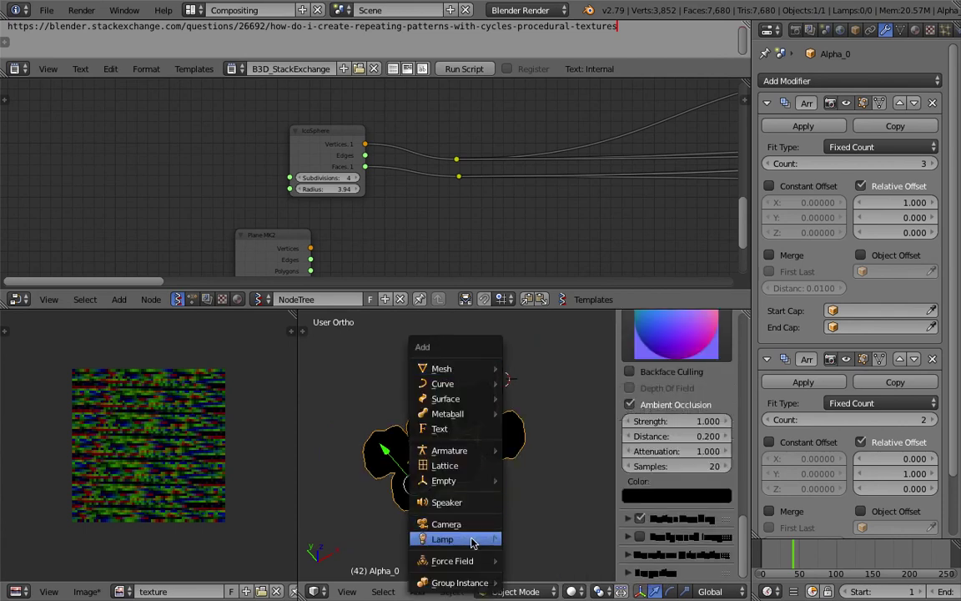
{"action": "mouse_move", "coordinate": [473, 543]}
{"action": "left_click", "coordinate": [537, 467]}
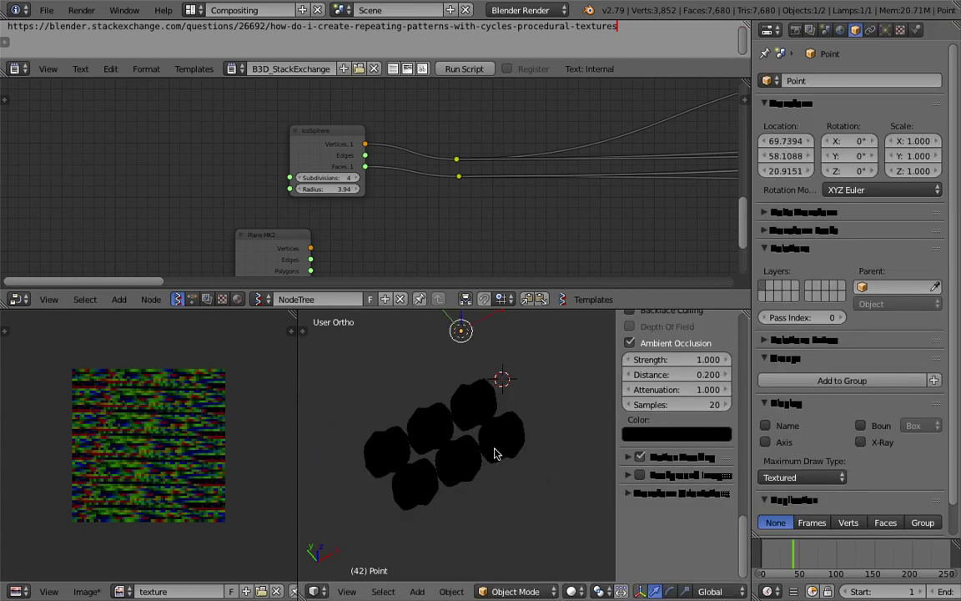
{"action": "right_click", "coordinate": [494, 448]}
Step: Turn off Ambient Occlusion and Matcap in the 3D view's shading settings
{"action": "left_click", "coordinate": [671, 401]}
{"action": "left_click", "coordinate": [671, 401]}
{"action": "left_click", "coordinate": [671, 401]}
{"action": "scroll", "coordinate": [670, 400], "scroll_direction": "up", "scroll_amount": 5}
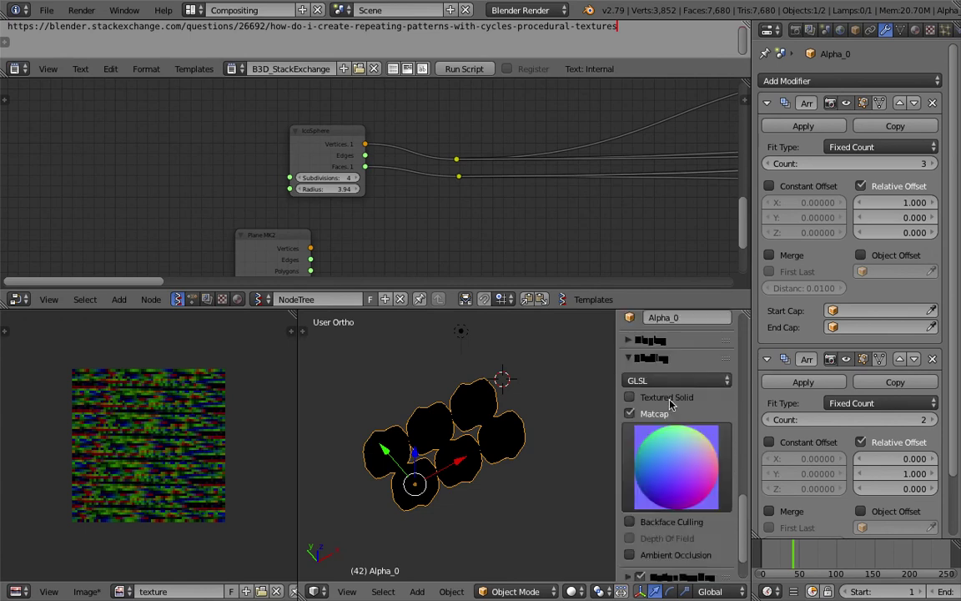
{"action": "scroll", "coordinate": [670, 404], "scroll_direction": "up", "scroll_amount": 3}
{"action": "left_click", "coordinate": [660, 473]}
{"action": "mouse_move", "coordinate": [476, 401]}
{"action": "middle_mouse_down", "text": "shift"}
{"action": "mouse_move", "coordinate": [500, 425]}
{"action": "mouse_move", "coordinate": [478, 405]}
{"action": "mouse_move", "coordinate": [500, 467]}
{"action": "middle_mouse_up", "text": "shift"}
{"action": "scroll", "coordinate": [487, 412], "scroll_direction": "up", "scroll_amount": 3}
{"action": "scroll", "coordinate": [481, 408], "scroll_direction": "down", "scroll_amount": 1}
Step: Set the SCALAR node's amount to 0.64 and the Float node feeding the Multiply nodes to 1.27
{"action": "middle_click_drag", "start_coordinate": [579, 118], "coordinate": [249, 226]}
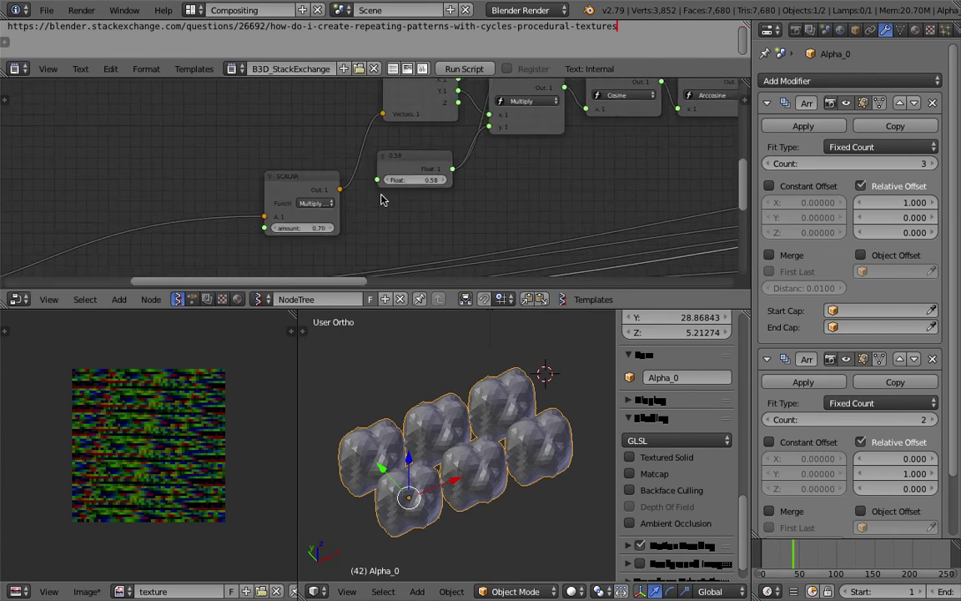
{"action": "mouse_move", "coordinate": [321, 227]}
{"action": "left_mouse_down"}
{"action": "mouse_move", "coordinate": [362, 227]}
{"action": "mouse_move", "coordinate": [314, 228]}
{"action": "left_mouse_up"}
{"action": "left_click_drag", "start_coordinate": [416, 180], "coordinate": [464, 180]}
{"action": "mouse_move", "coordinate": [473, 445]}
{"action": "middle_mouse_down"}
{"action": "mouse_move", "coordinate": [580, 448]}
{"action": "mouse_move", "coordinate": [475, 455]}
{"action": "middle_mouse_up"}
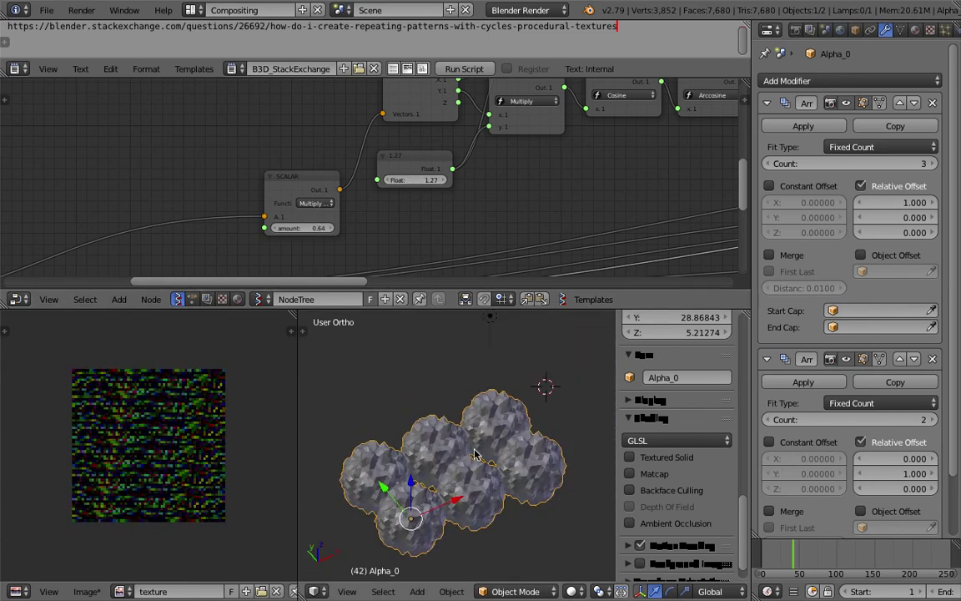
Step: Set the relative X offset to 1.800 on the first Array modifier and 0.200 on the second
{"action": "left_click", "coordinate": [891, 191]}
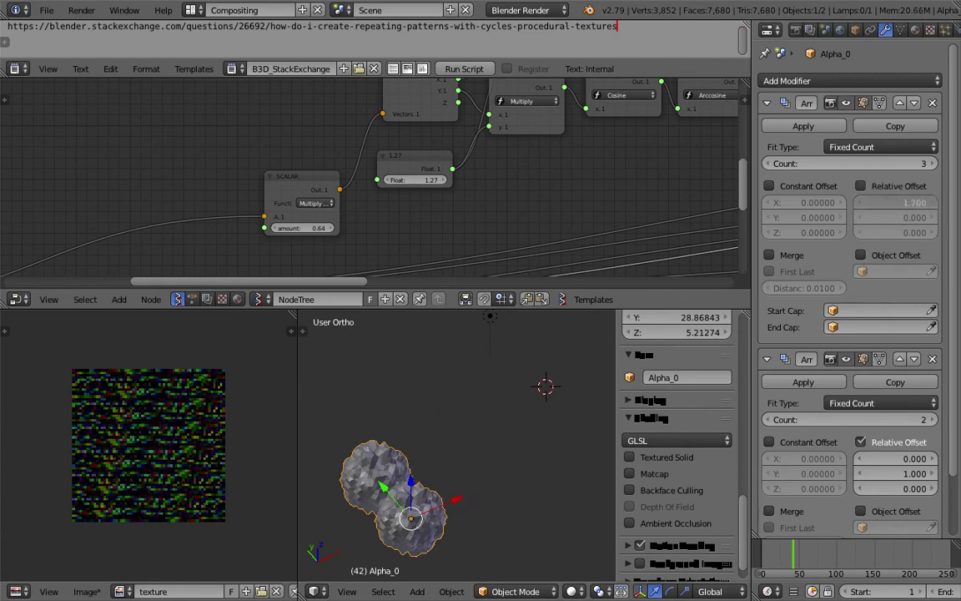
{"action": "left_click", "coordinate": [891, 190]}
{"action": "left_click_drag", "start_coordinate": [907, 460], "coordinate": [917, 460]}
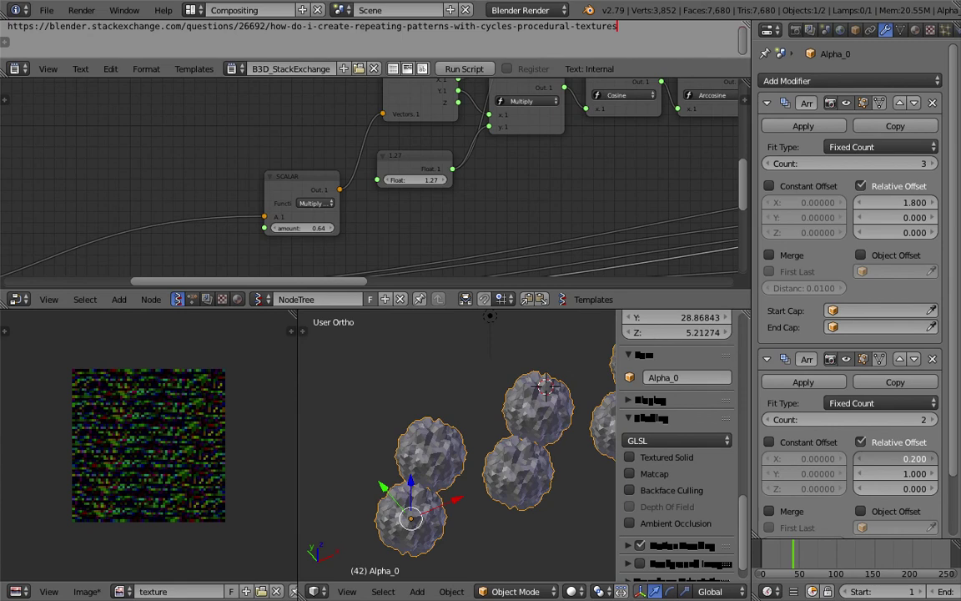
{"action": "middle_click_drag", "start_coordinate": [477, 431], "coordinate": [468, 451]}
{"action": "scroll", "coordinate": [473, 464], "scroll_direction": "down", "scroll_amount": 3}
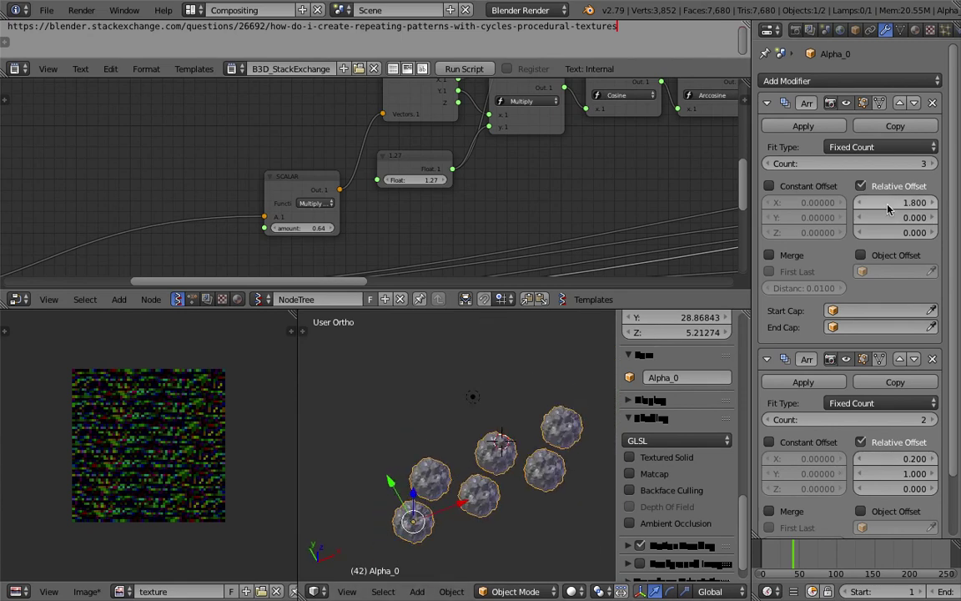
Step: Raise the count of both Array modifiers to 4
{"action": "left_click", "coordinate": [930, 164]}
{"action": "left_click", "coordinate": [934, 421]}
{"action": "left_click", "coordinate": [933, 421]}
{"action": "middle_click_drag", "start_coordinate": [557, 427], "coordinate": [476, 410]}
{"action": "scroll", "coordinate": [476, 410], "scroll_direction": "up", "scroll_amount": 3}
{"action": "scroll", "coordinate": [479, 413], "scroll_direction": "down", "scroll_amount": 3}
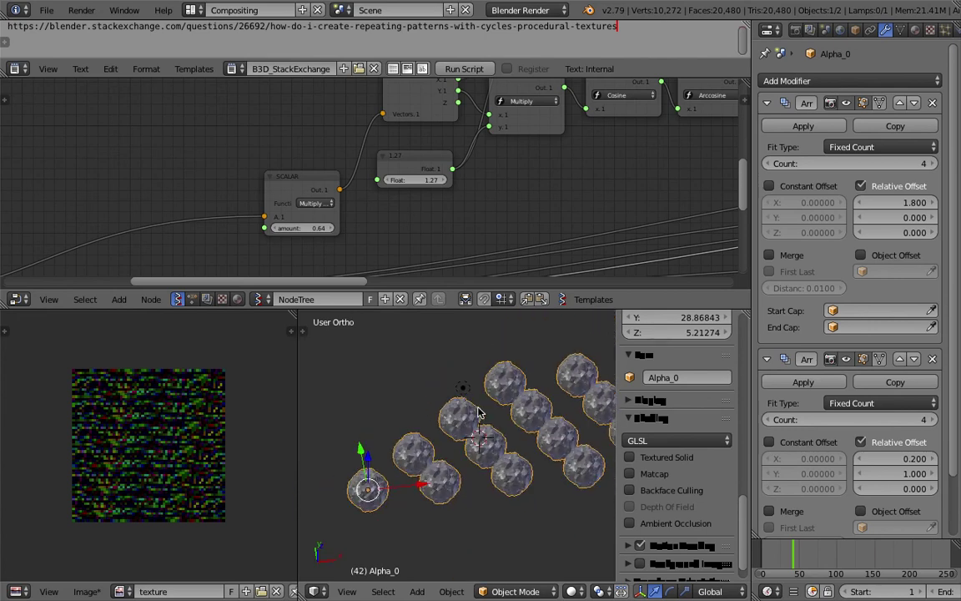
Step: Enlarge the node editor's height by lowering its border with the image and 3D views
{"action": "middle_click_drag", "start_coordinate": [448, 179], "coordinate": [258, 208]}
{"action": "scroll", "coordinate": [284, 204], "scroll_direction": "down", "scroll_amount": 3}
{"action": "middle_click_drag", "start_coordinate": [588, 143], "coordinate": [255, 257]}
{"action": "scroll", "coordinate": [306, 220], "scroll_direction": "up", "scroll_amount": 4}
{"action": "middle_click_drag", "start_coordinate": [455, 195], "coordinate": [227, 254]}
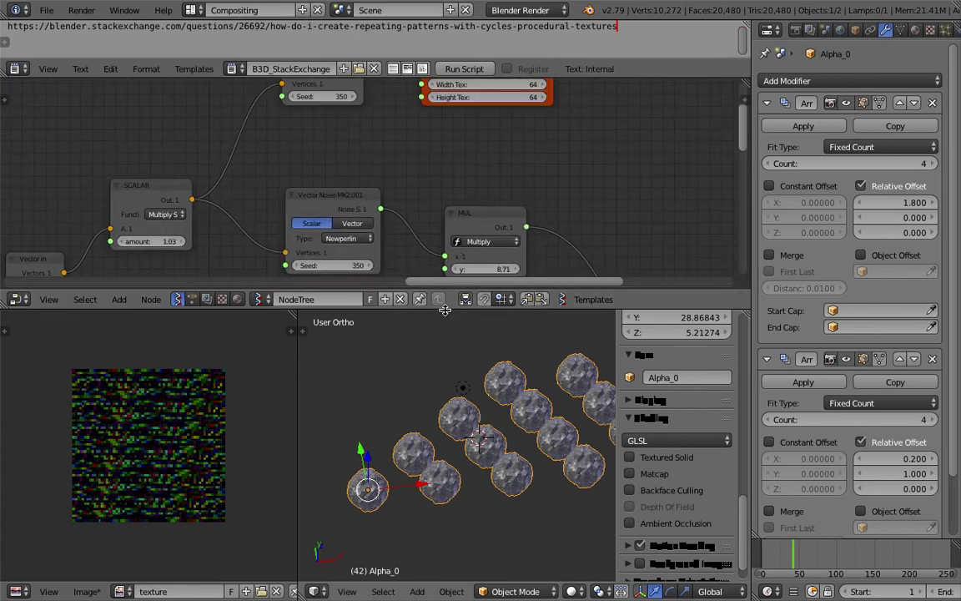
{"action": "left_click_drag", "start_coordinate": [444, 310], "coordinate": [447, 400]}
Step: Set the Z value of the Vector in node after the Arccosine nodes to 28.950
{"action": "scroll", "coordinate": [426, 296], "scroll_direction": "down", "scroll_amount": 5}
{"action": "middle_click_drag", "start_coordinate": [421, 288], "coordinate": [481, 238]}
{"action": "scroll", "coordinate": [421, 238], "scroll_direction": "up", "scroll_amount": 3}
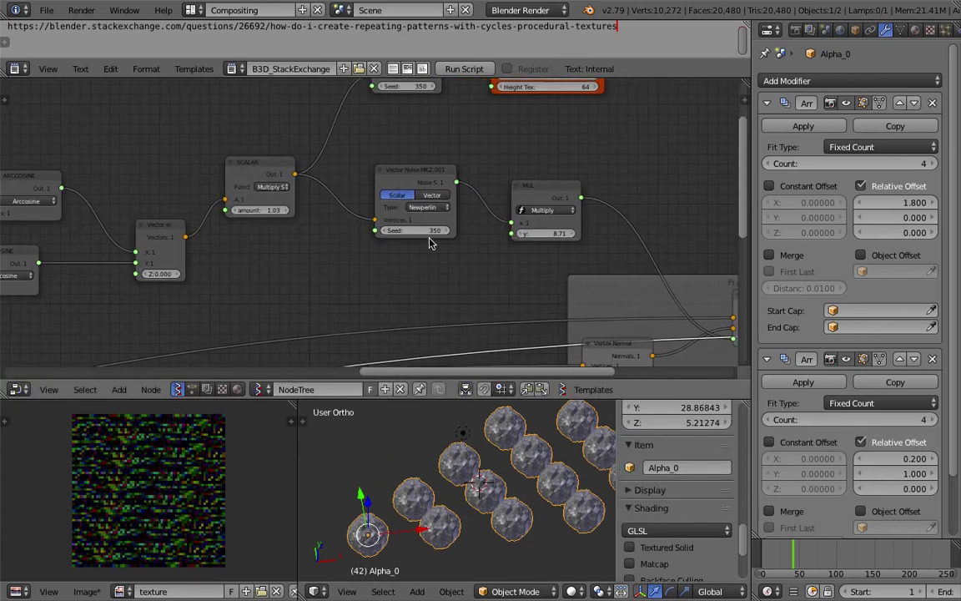
{"action": "mouse_move", "coordinate": [302, 207]}
{"action": "middle_mouse_down"}
{"action": "mouse_move", "coordinate": [450, 181]}
{"action": "mouse_move", "coordinate": [512, 180]}
{"action": "middle_mouse_up"}
{"action": "middle_click_drag", "start_coordinate": [427, 202], "coordinate": [497, 165]}
{"action": "scroll", "coordinate": [452, 206], "scroll_direction": "up", "scroll_amount": 3}
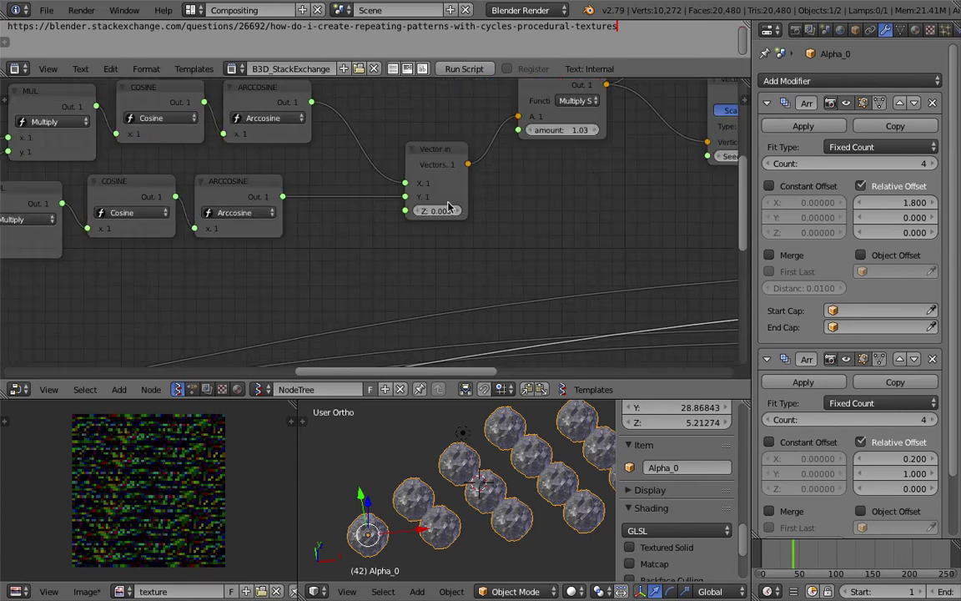
{"action": "left_click_drag", "start_coordinate": [437, 211], "coordinate": [959, 211]}
{"action": "scroll", "coordinate": [201, 481], "scroll_direction": "up", "scroll_amount": 1}
{"action": "scroll", "coordinate": [196, 481], "scroll_direction": "down", "scroll_amount": 1}
{"action": "left_click_drag", "start_coordinate": [434, 212], "coordinate": [635, 211]}
{"action": "left_click_drag", "start_coordinate": [467, 211], "coordinate": [572, 211]}
{"action": "scroll", "coordinate": [202, 471], "scroll_direction": "down", "scroll_amount": 1}
{"action": "middle_click_drag", "start_coordinate": [468, 204], "coordinate": [540, 218]}
{"action": "scroll", "coordinate": [539, 218], "scroll_direction": "down", "scroll_amount": 1}
Step: Save the file as the next numbered version after sv_alien_tile_procedural_004.blend
{"action": "left_click", "coordinate": [50, 69]}
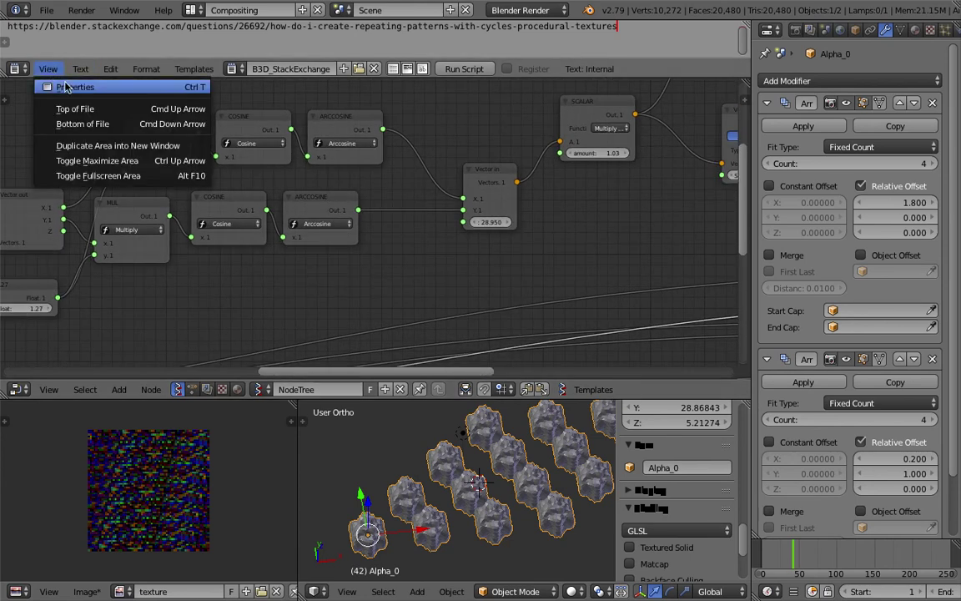
{"action": "left_click", "coordinate": [47, 10]}
{"action": "left_click", "coordinate": [84, 140]}
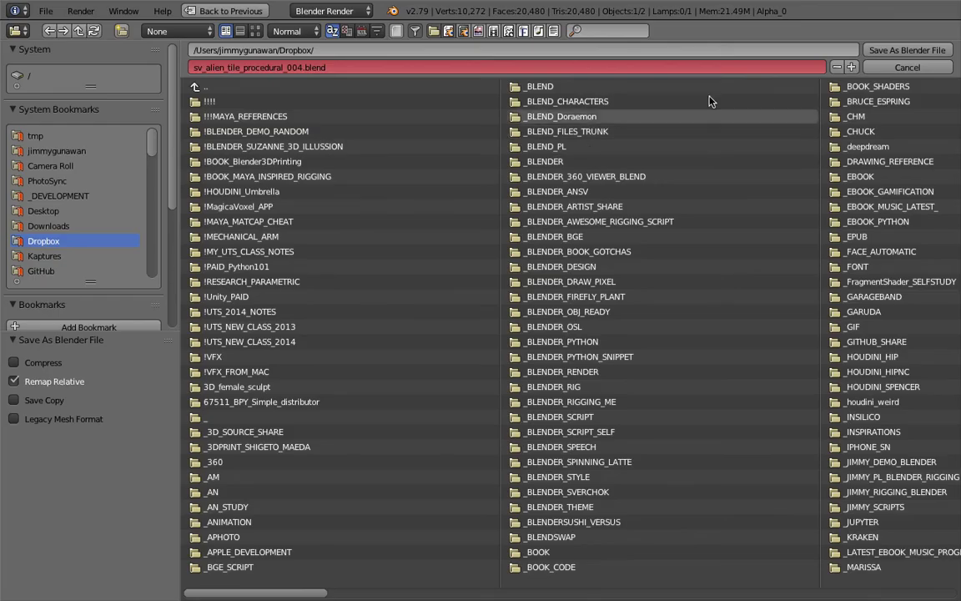
{"action": "left_click", "coordinate": [848, 65]}
{"action": "left_click", "coordinate": [879, 51]}
Step: Review the Stack Exchange question on repeating Cycles procedural textures in the browser, and return to Blender to inspect the arrayed spheres
{"action": "middle_click_drag", "start_coordinate": [461, 497], "coordinate": [498, 504]}
{"action": "key", "text": "ctrl+Left"}
{"action": "scroll", "coordinate": [492, 271], "scroll_direction": "up", "scroll_amount": 6}
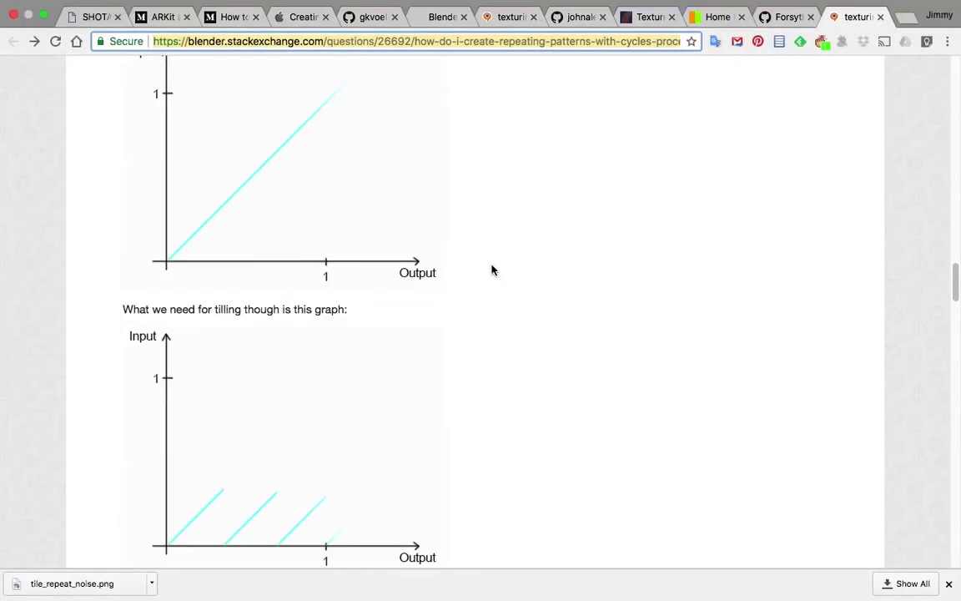
{"action": "left_click_drag", "start_coordinate": [957, 262], "coordinate": [958, 77]}
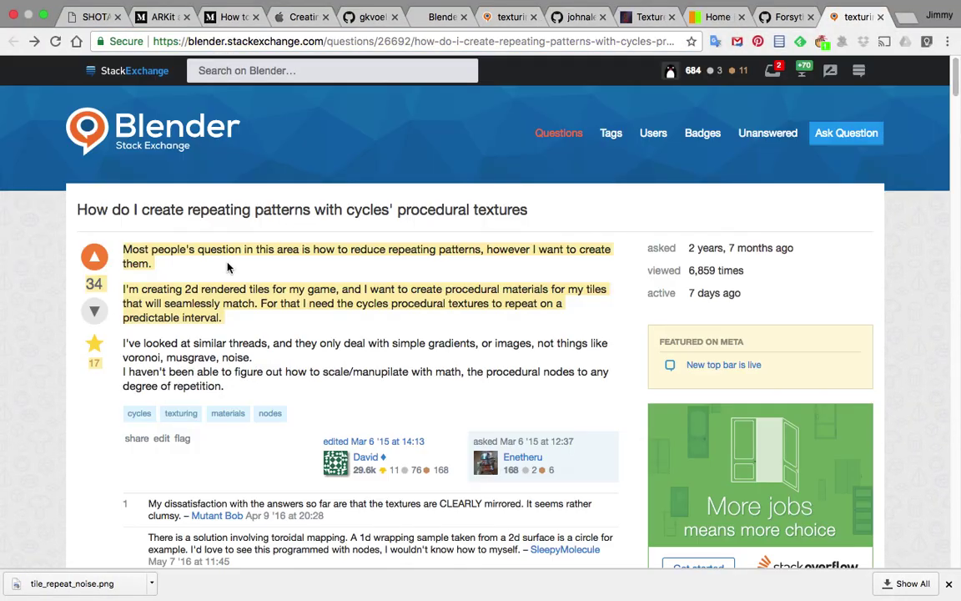
{"action": "scroll", "coordinate": [404, 313], "scroll_direction": "down", "scroll_amount": 1}
{"action": "scroll", "coordinate": [642, 312], "scroll_direction": "up", "scroll_amount": 1}
{"action": "key", "text": "ctrl+Right"}
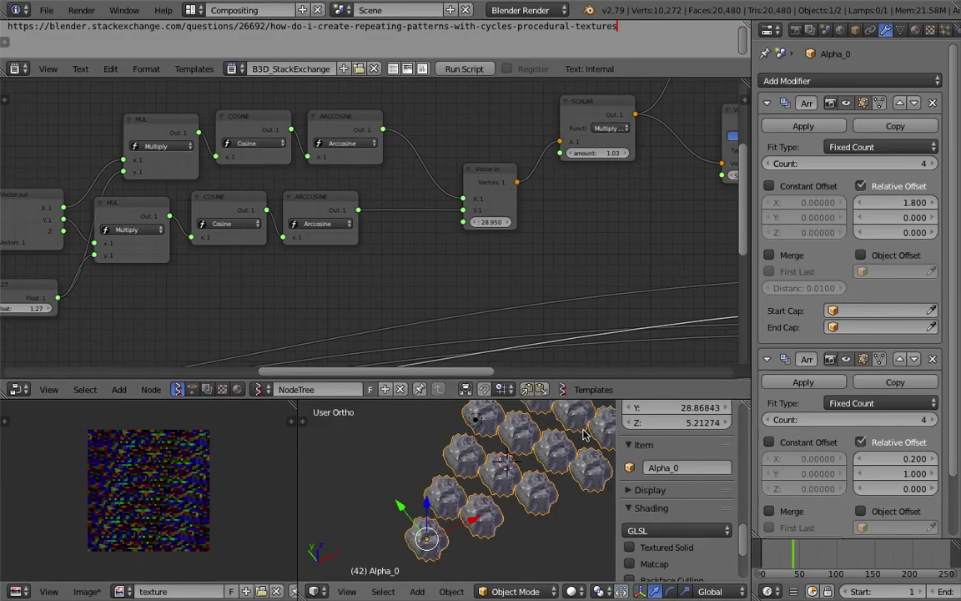
{"action": "scroll", "coordinate": [534, 449], "scroll_direction": "left", "scroll_amount": 3}
{"action": "middle_click_drag", "start_coordinate": [534, 448], "coordinate": [613, 498]}
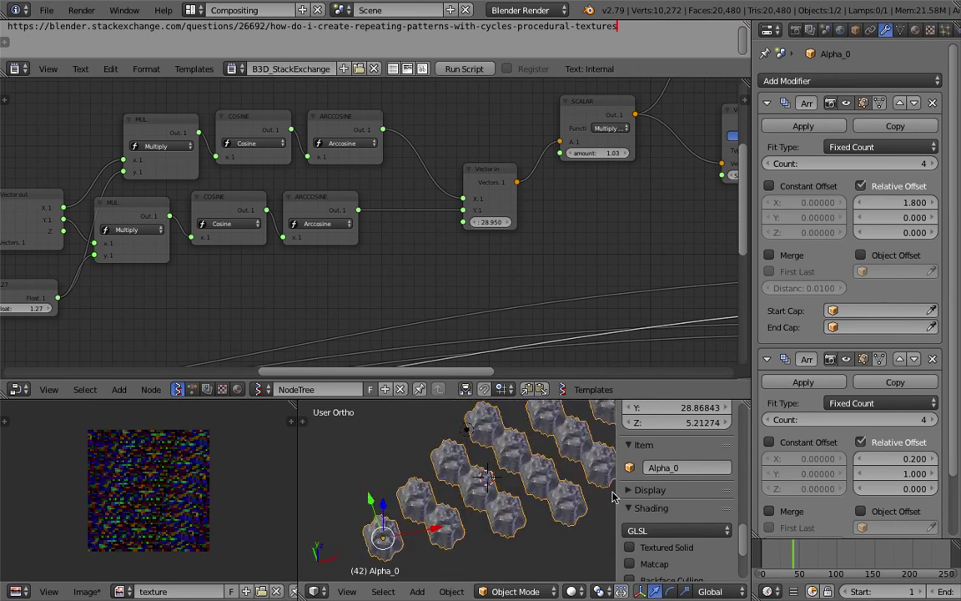